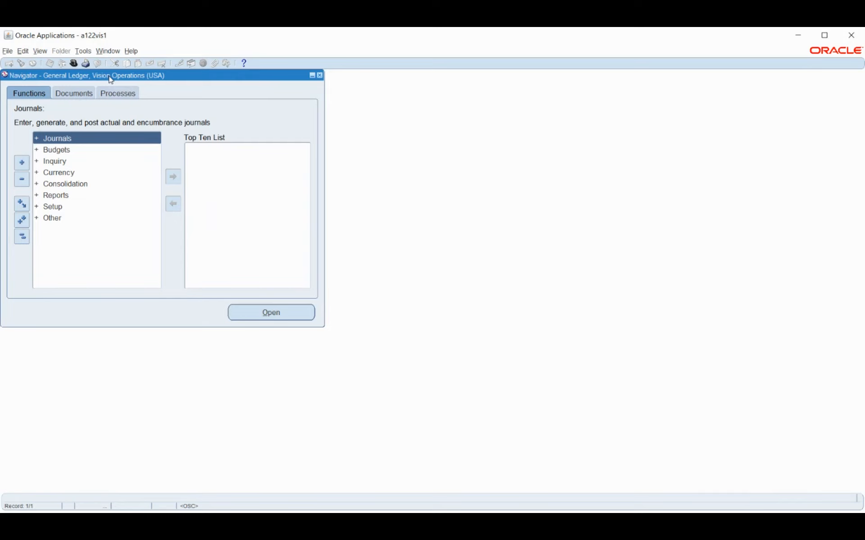
Step: Switch the responsibility to Bosch HRMS, filtering the responsibility list by bosch
click(72, 64)
text(b)
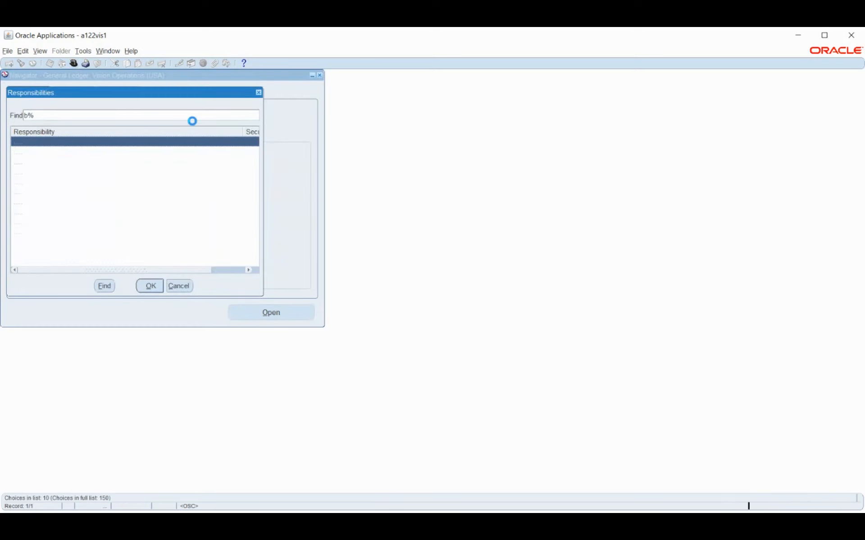
text(osch)
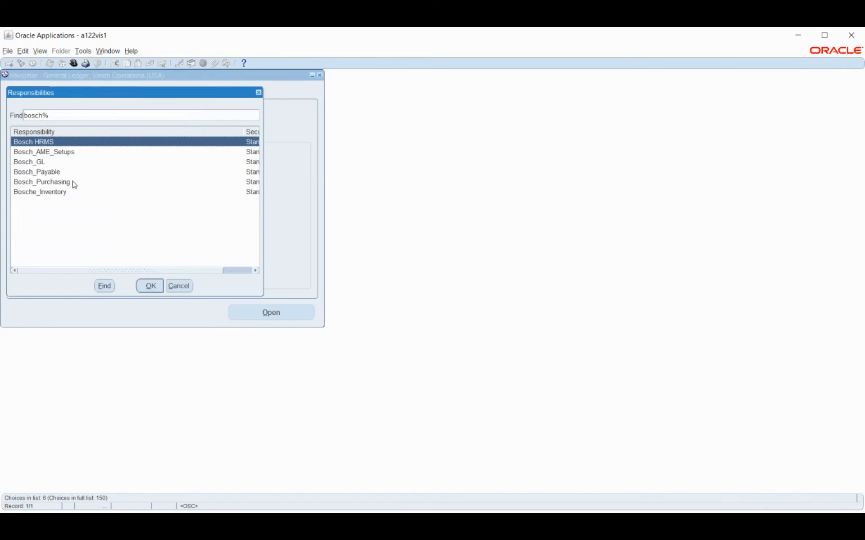
click(149, 285)
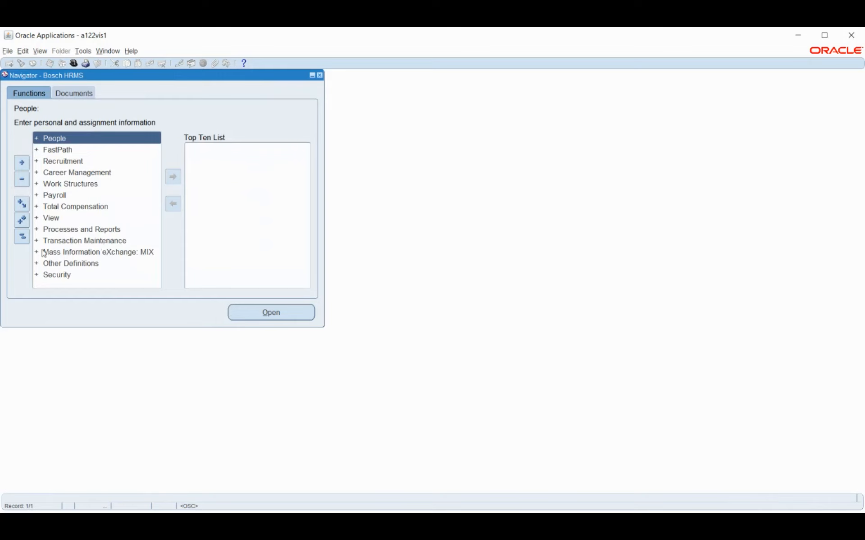
Step: Open the People Enter and Maintain form and find the employee's record by name
click(21, 237)
double_click(47, 142)
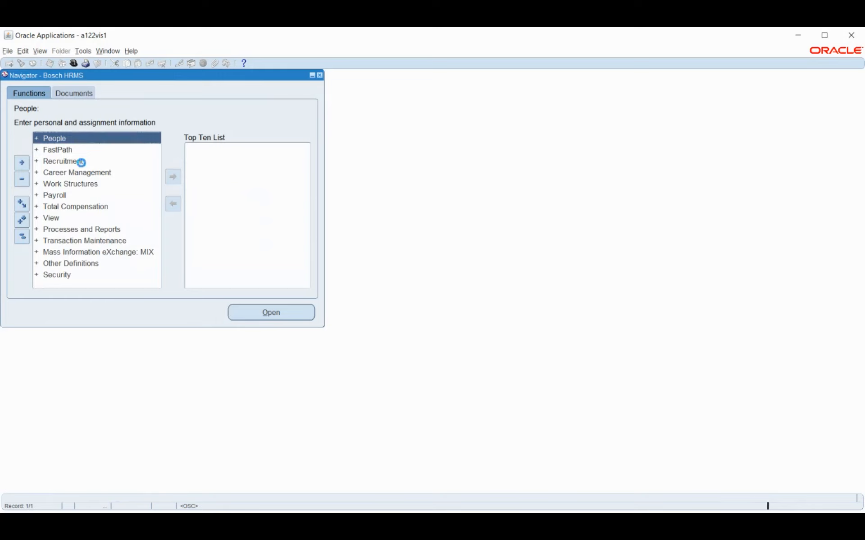
key(Return)
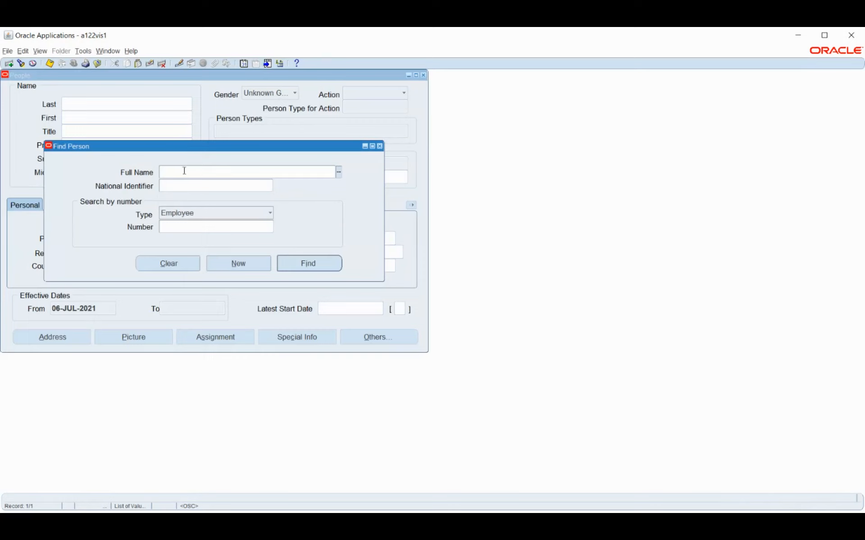
text(Smi)
key(Tab)
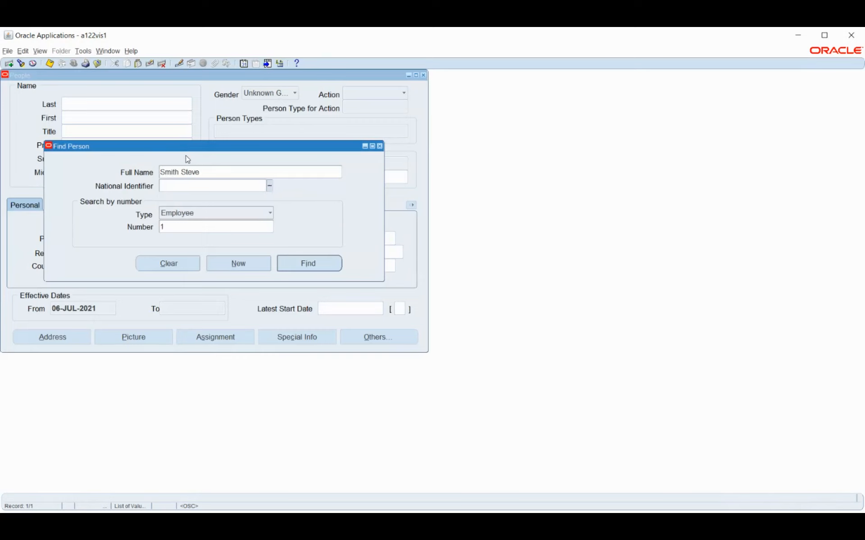
click(318, 263)
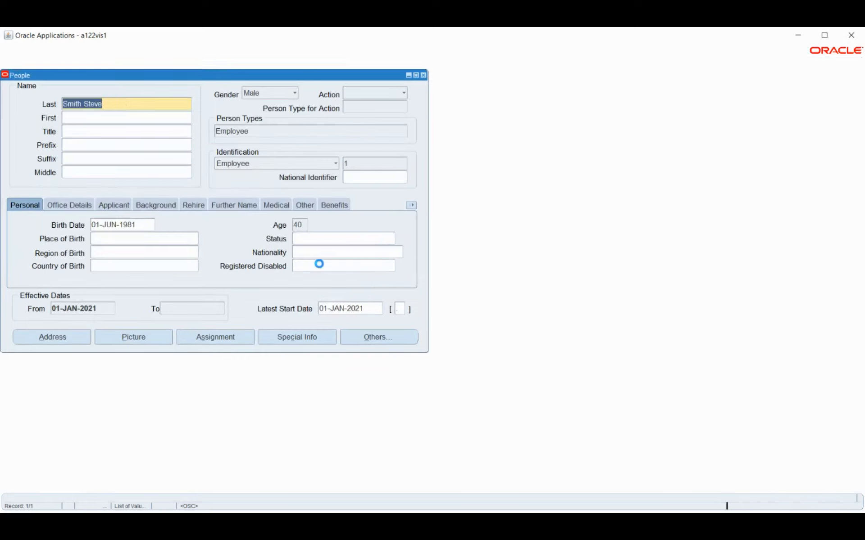
Step: View the QuickPay form from the employee's assignment and close the open forms back to the Navigator
click(209, 337)
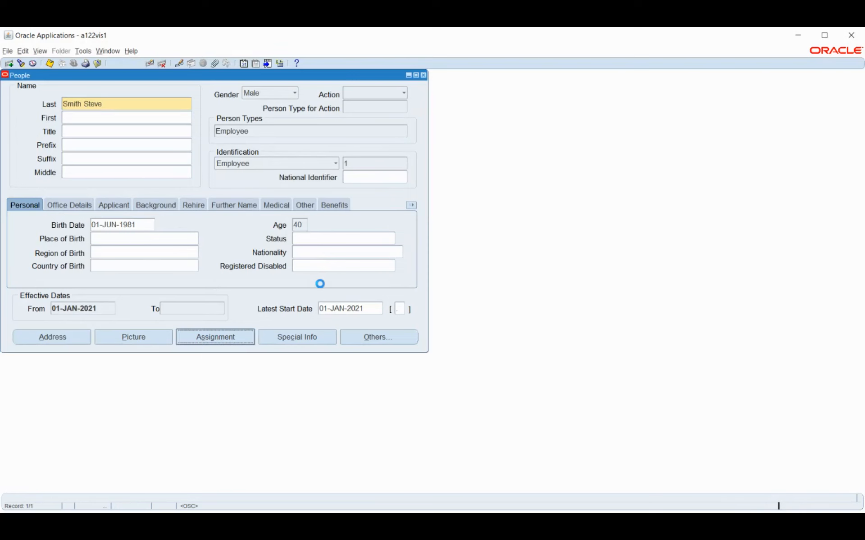
click(388, 353)
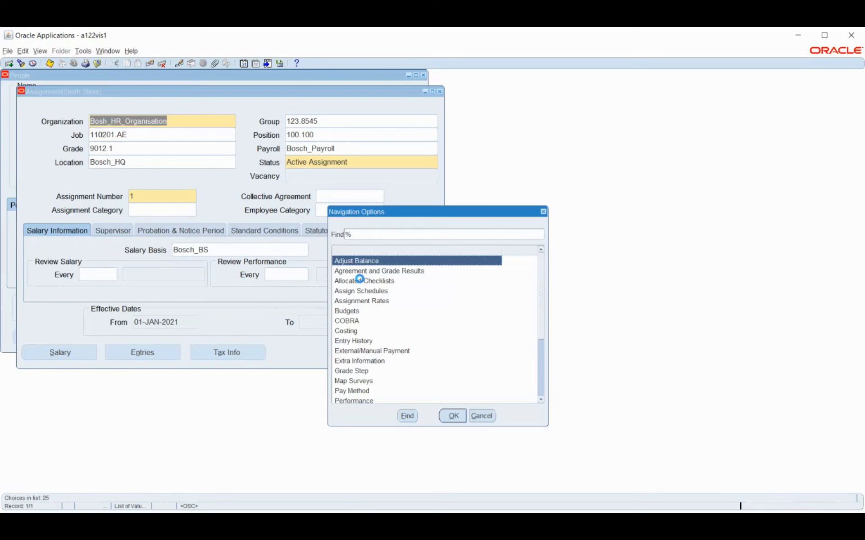
key(q)
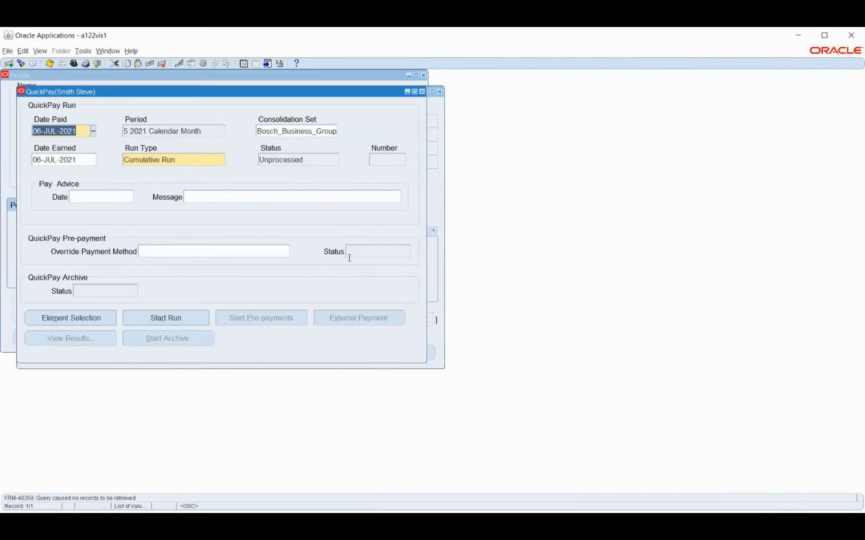
click(339, 194)
scroll(338, 195, up, 1)
key(F4)
key(F4)
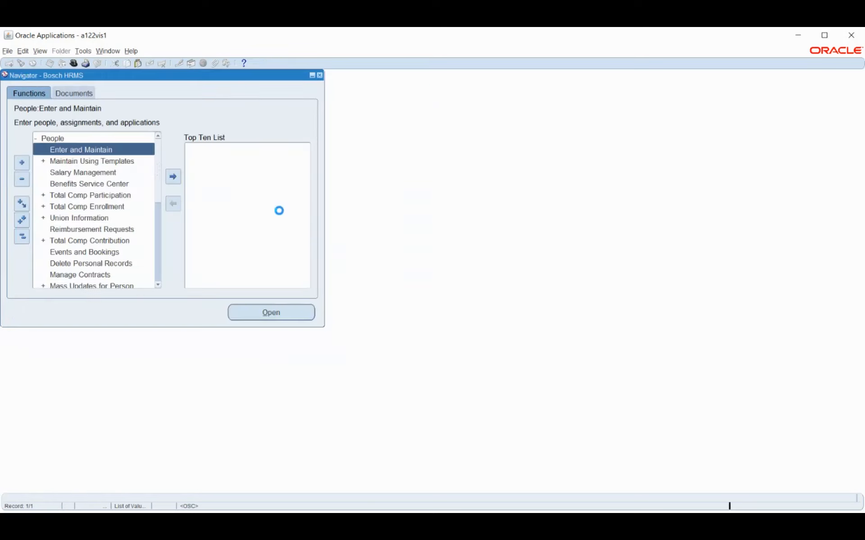
Step: Reopen People Enter and Maintain and retrieve the same employee's record by name
click(22, 236)
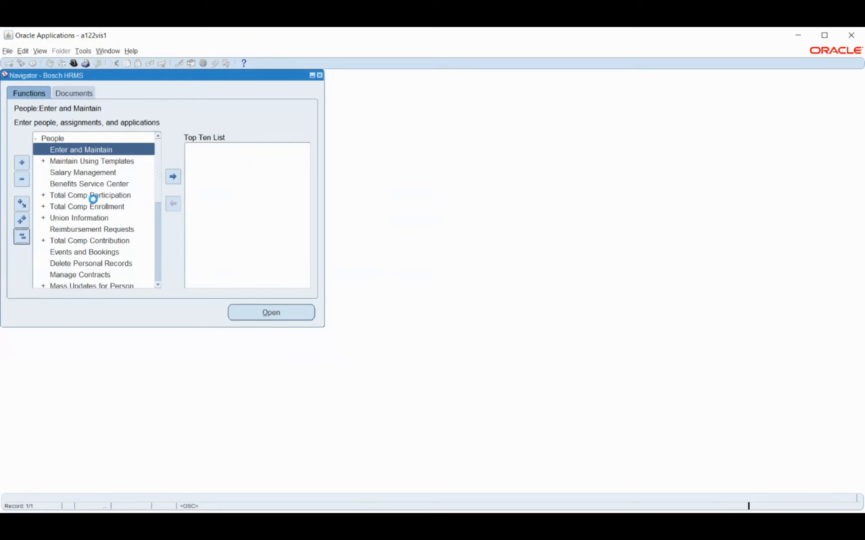
double_click(66, 141)
double_click(90, 155)
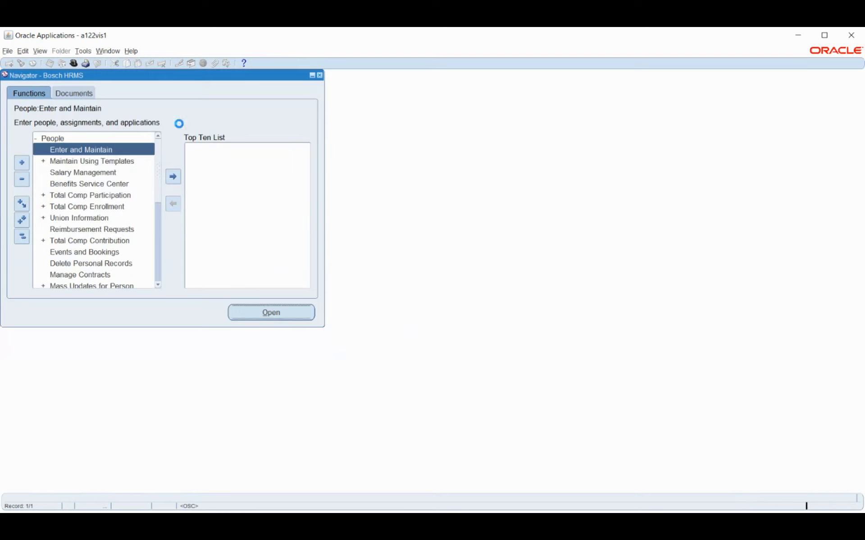
text(smi)
key(Tab)
key(Return)
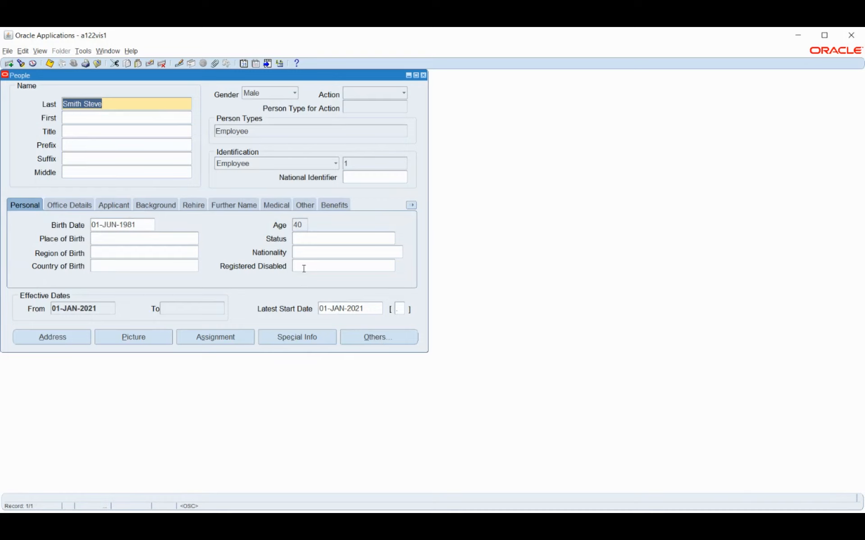
Step: Look through the other navigation options of the employee's record, cancel the list and close the People form
click(351, 342)
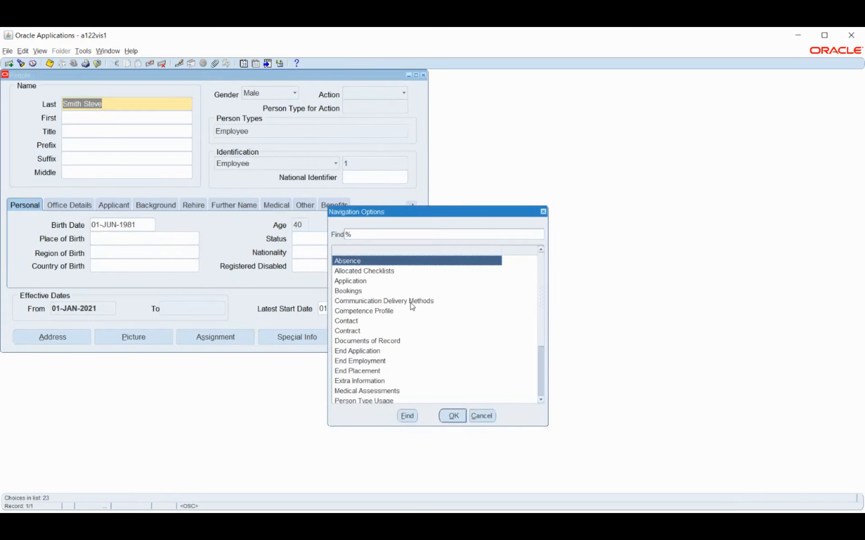
scroll(408, 331, down, 2)
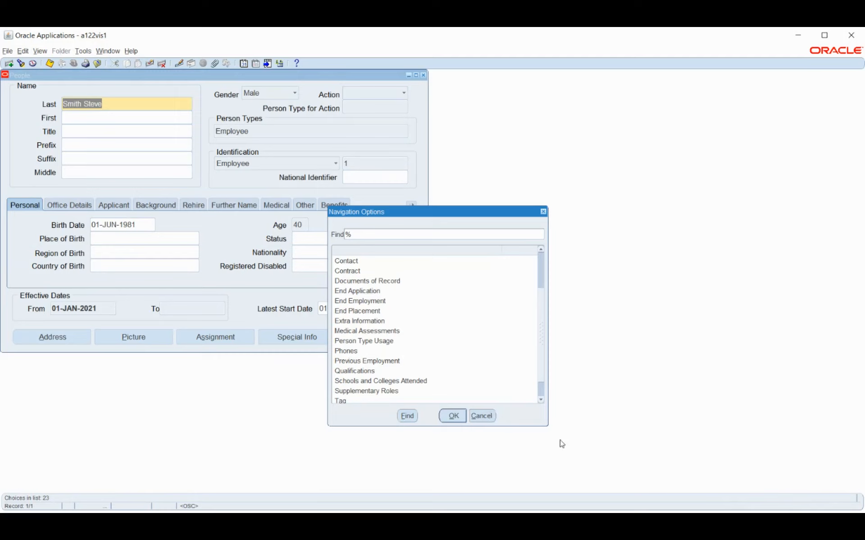
click(483, 417)
click(482, 417)
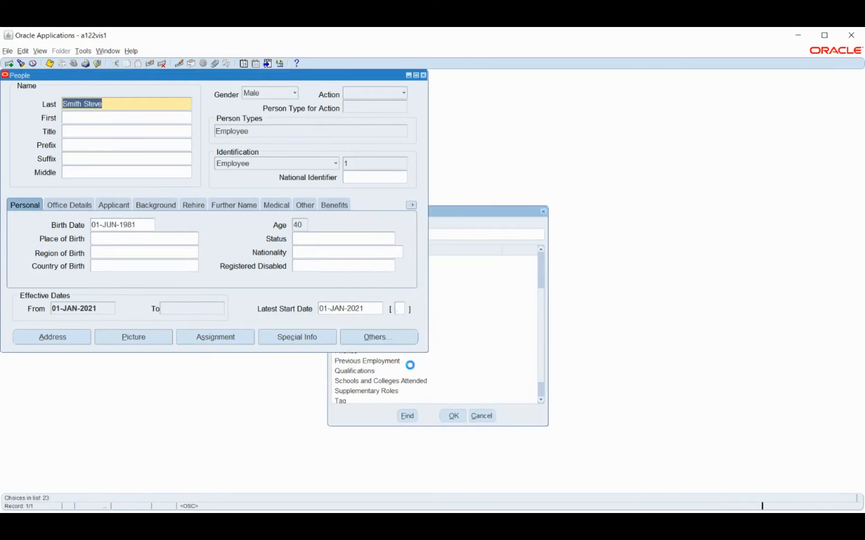
key(F4)
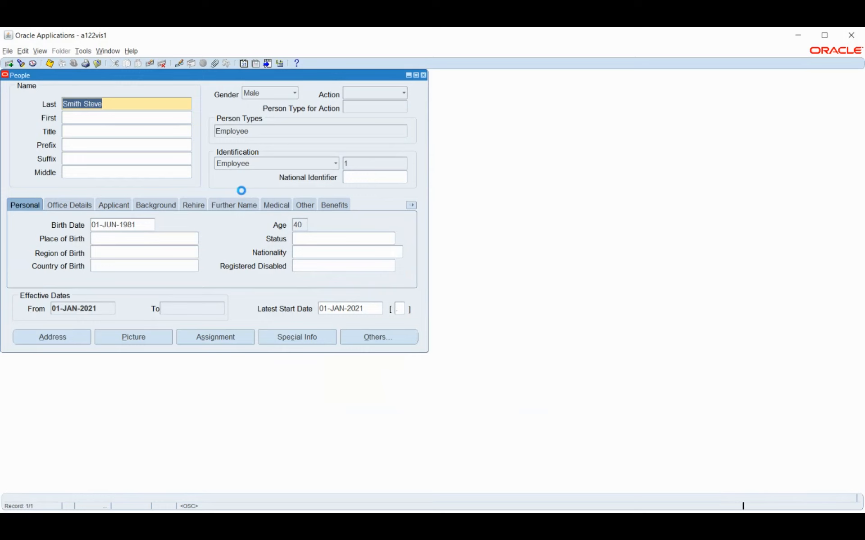
Step: Switch to the Employee Self-Service responsibility and look through its available functions
click(72, 66)
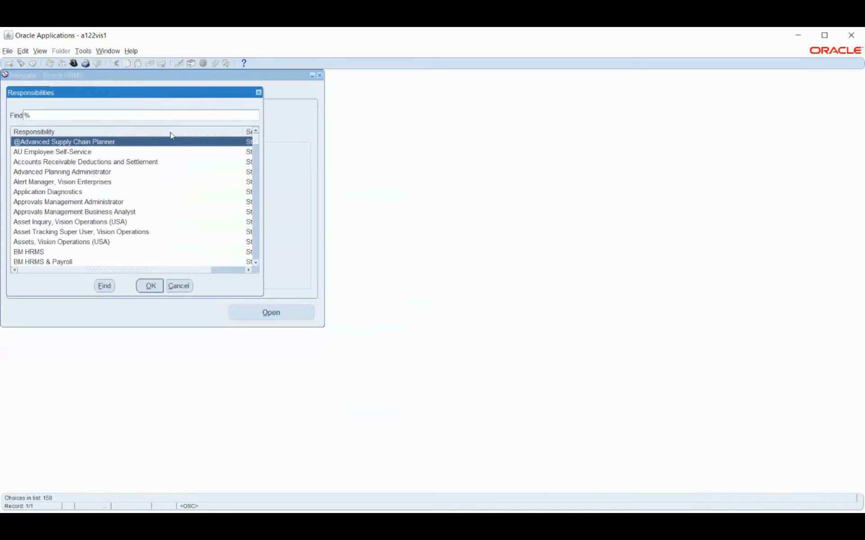
text(e)
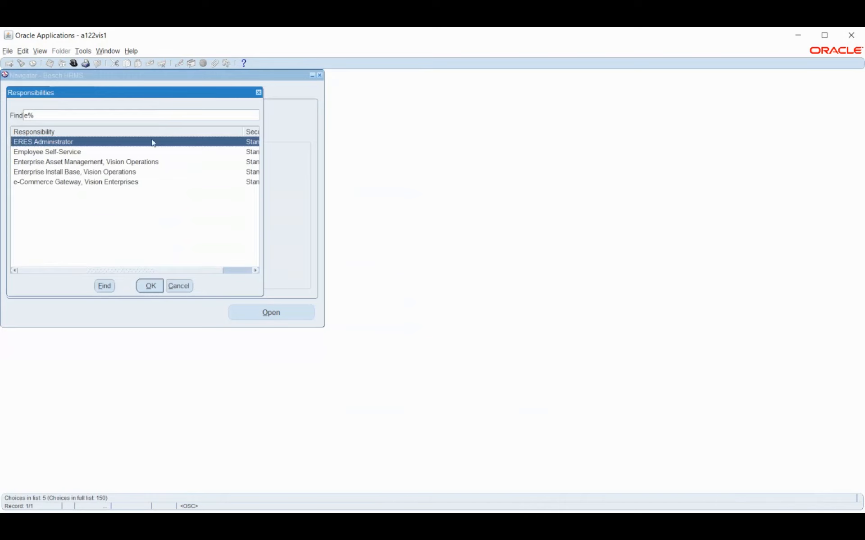
click(37, 154)
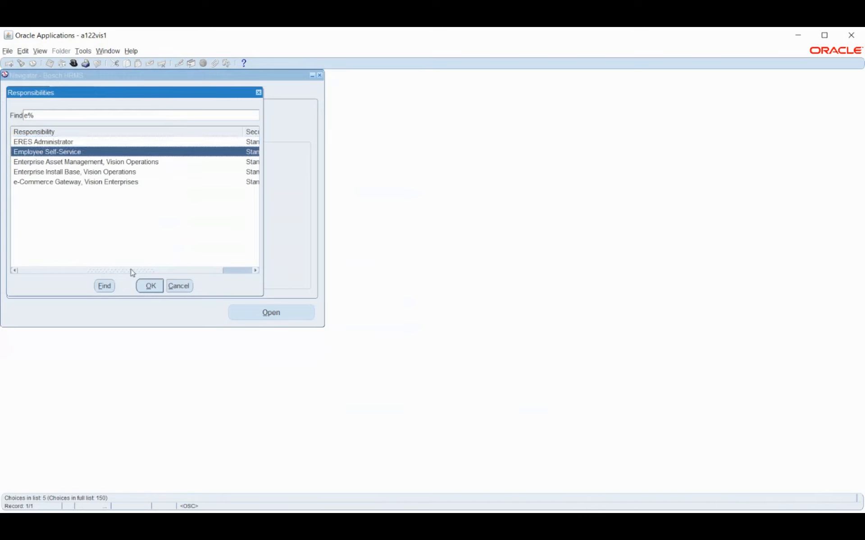
click(149, 286)
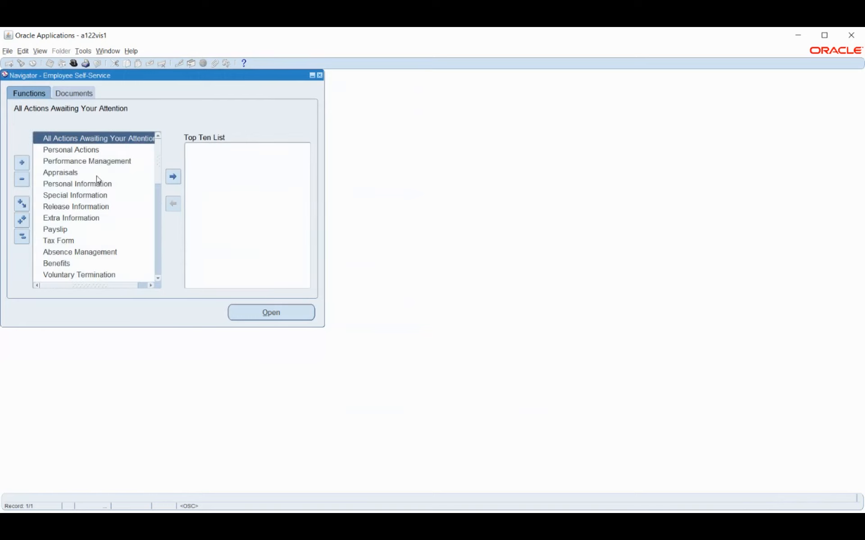
scroll(95, 181, down, 3)
scroll(95, 183, down, 6)
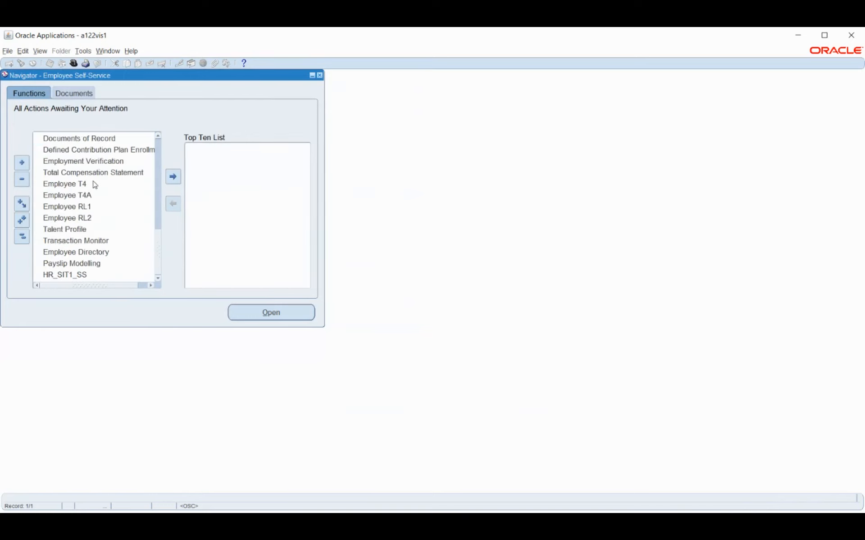
scroll(94, 185, up, 8)
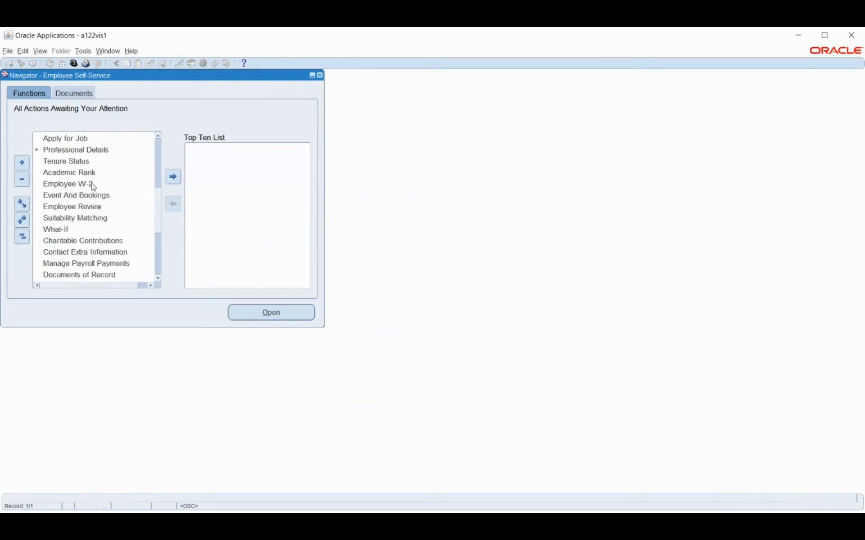
scroll(94, 186, up, 1)
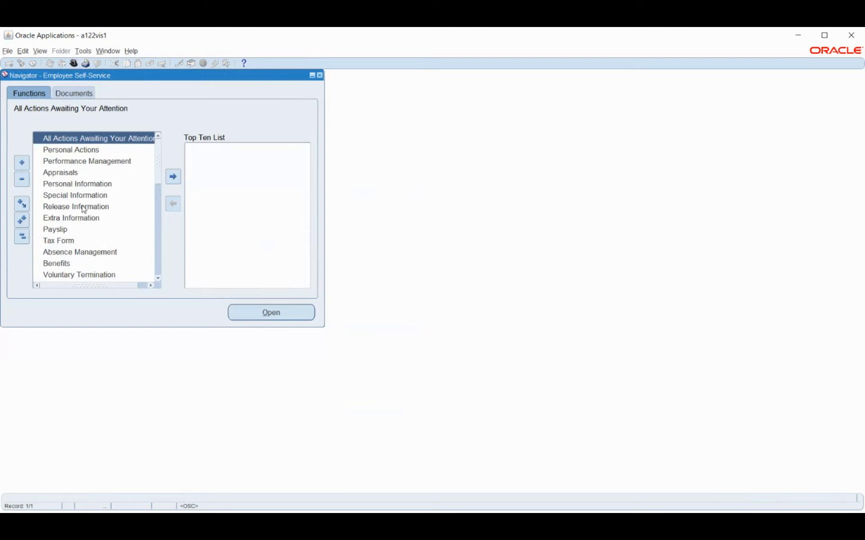
Step: Switch the responsibility back to Bosch HRMS, filtering the responsibility list by bosch
click(74, 63)
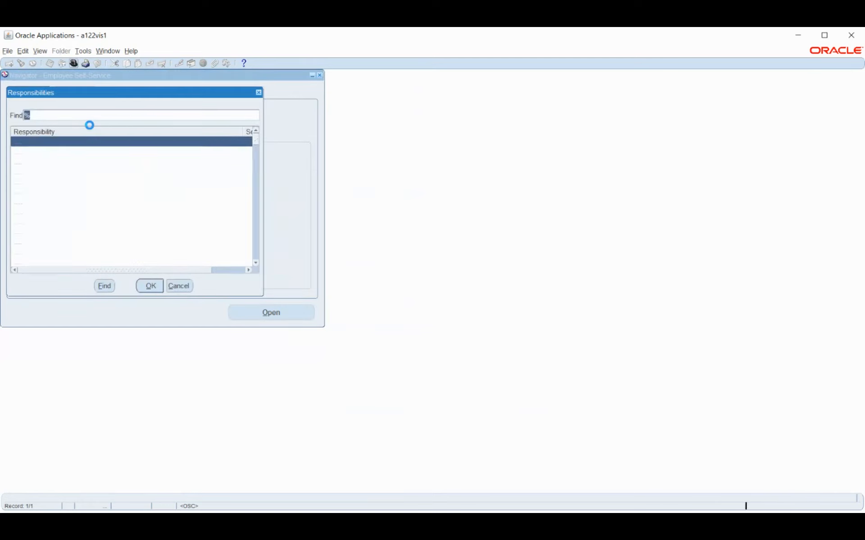
text(bosch)
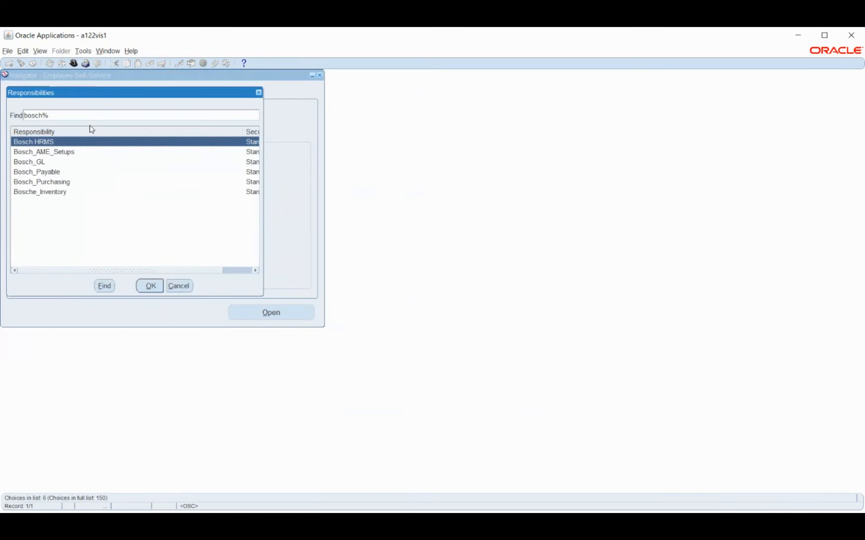
key(Return)
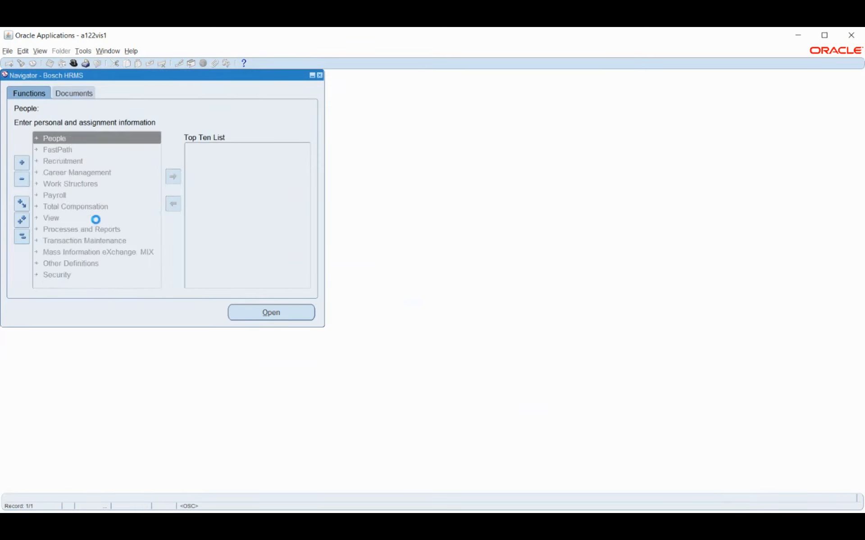
Step: Open the Element Description form from the Basic functions of Total Compensation
double_click(57, 140)
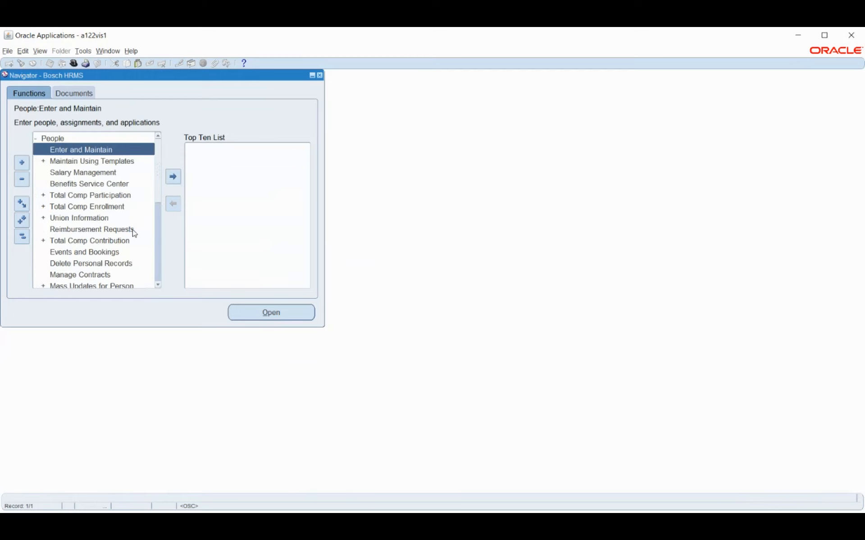
click(22, 236)
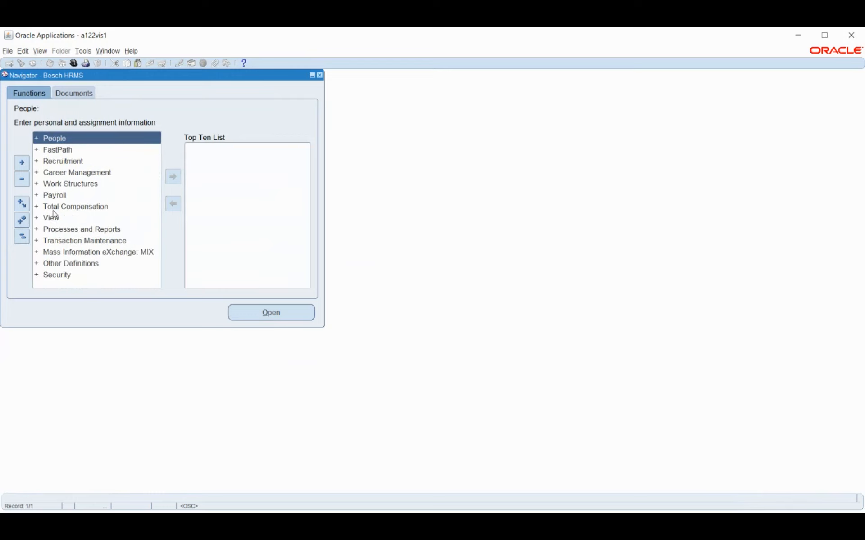
double_click(53, 208)
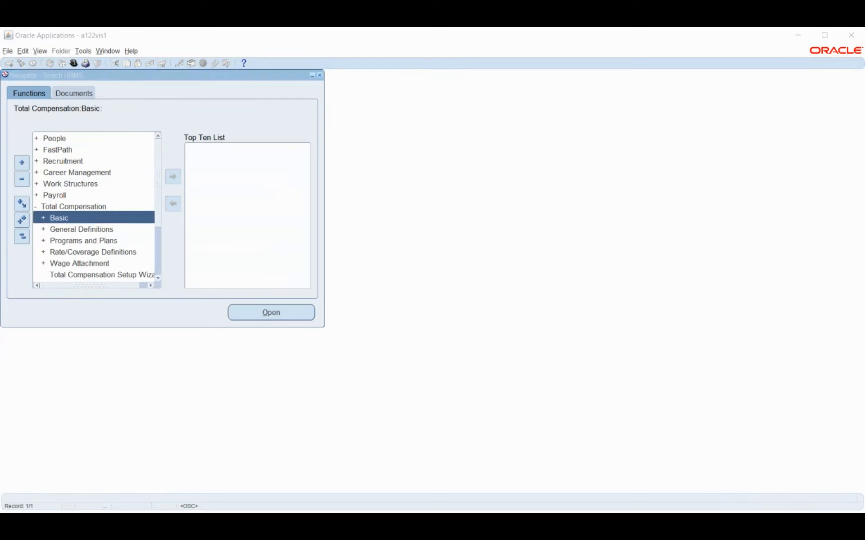
double_click(79, 218)
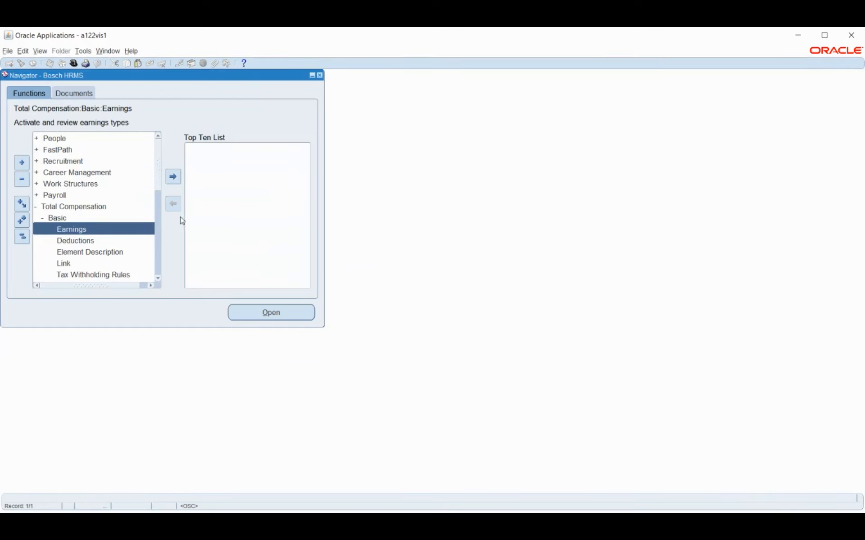
scroll(119, 204, down, 1)
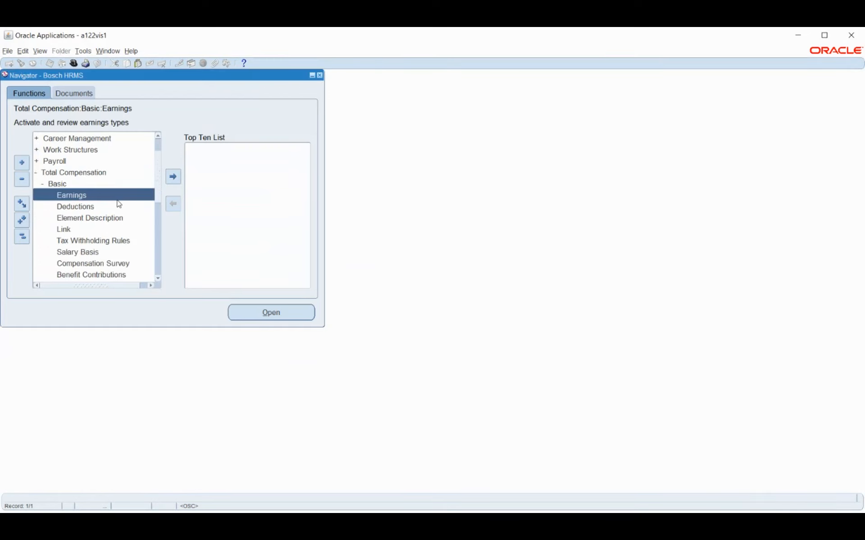
click(82, 219)
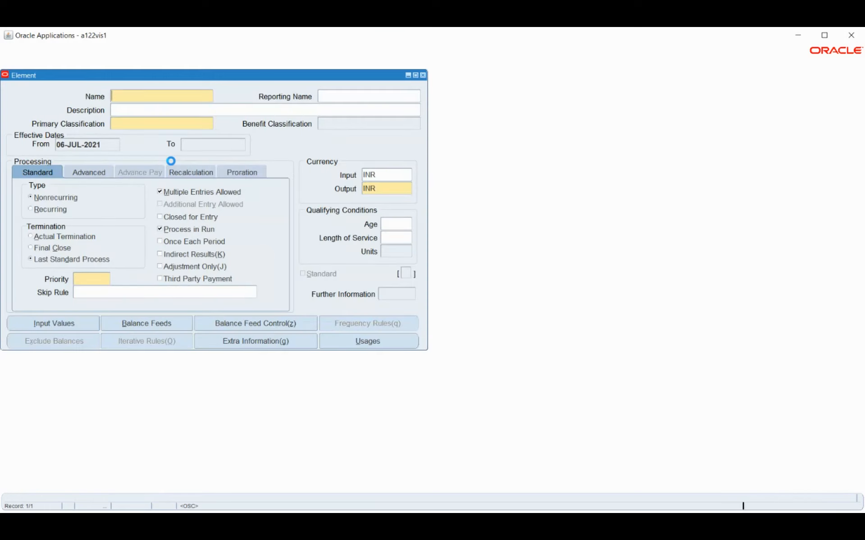
Step: Query the element definitions by name with the criterion Vaca%
key(F11)
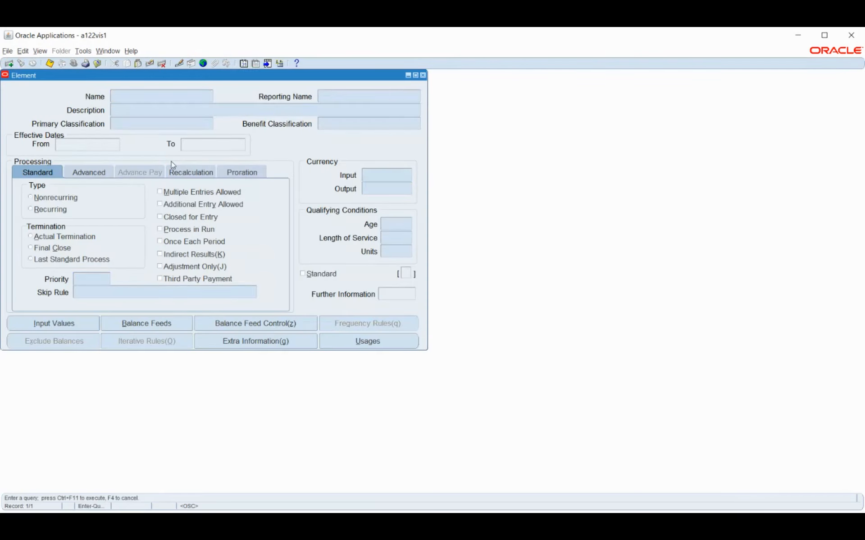
text(Vaca%)
key(ctrl+F11)
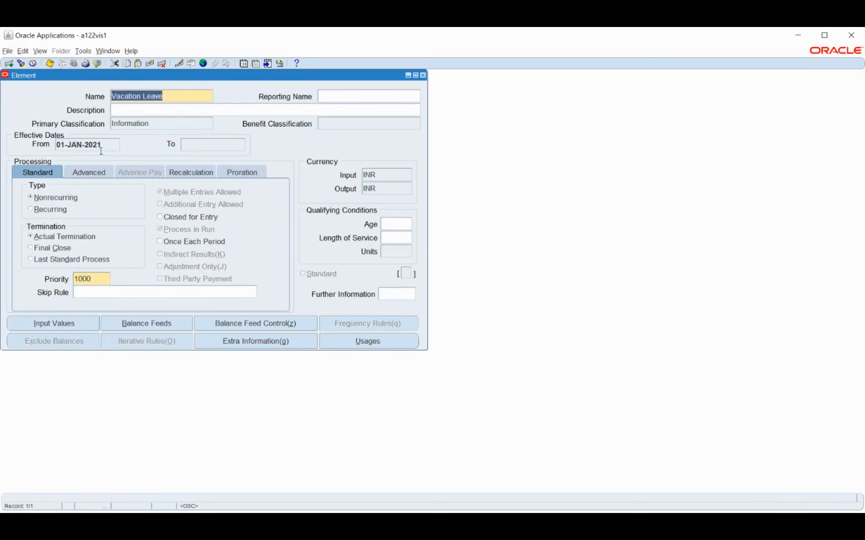
Step: Review the Vacation Leave element's input values, and close the Input Values and Element windows
click(47, 324)
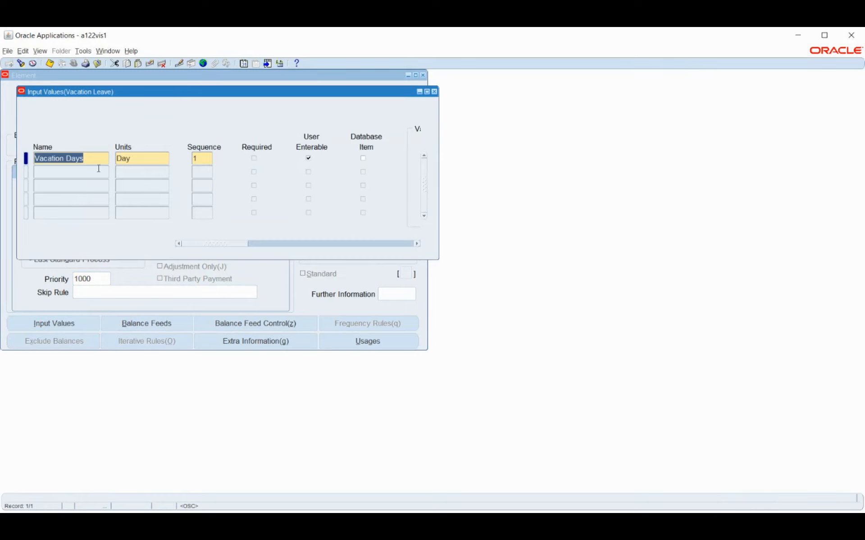
click(437, 94)
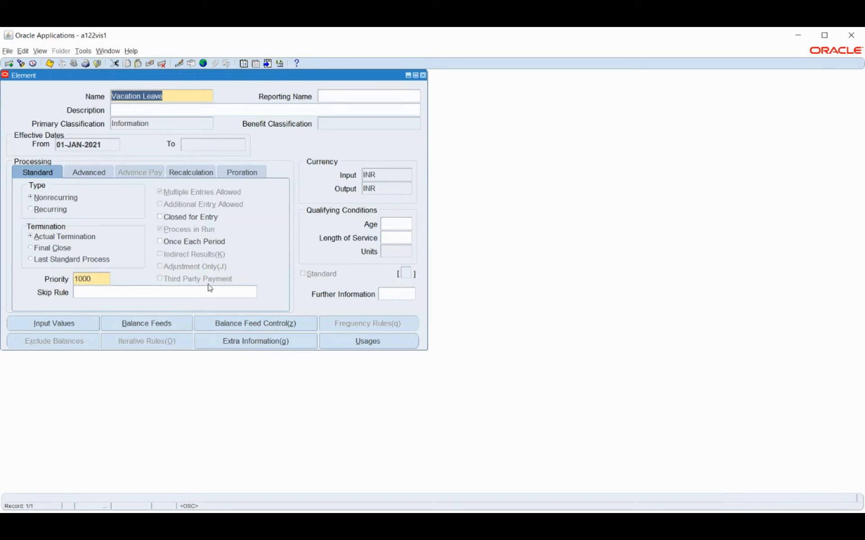
click(422, 76)
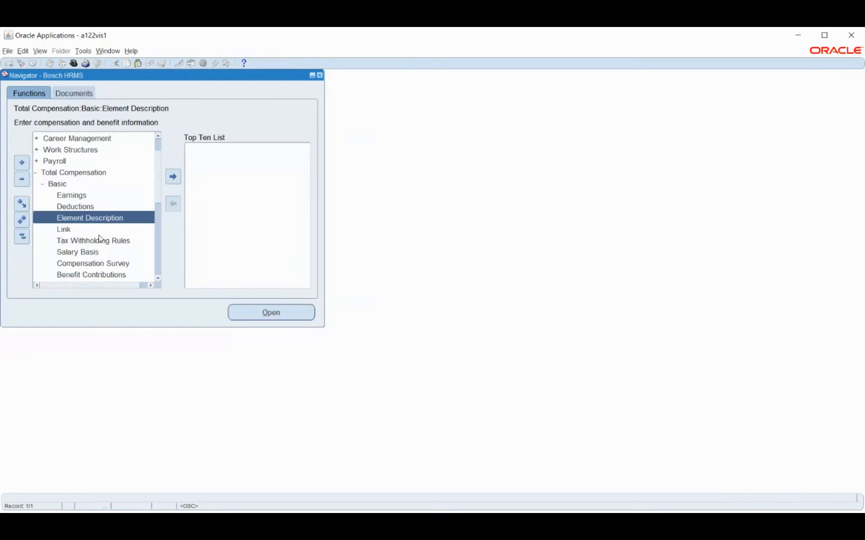
Step: Open the Accrual Plans form under Total Compensation Basic and query plan names matching Vaca%
scroll(101, 236, down, 1)
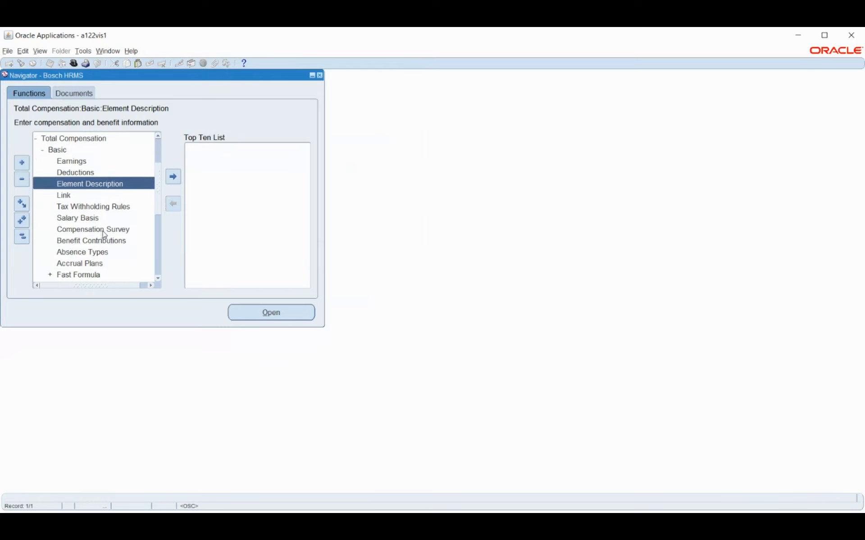
scroll(104, 234, down, 1)
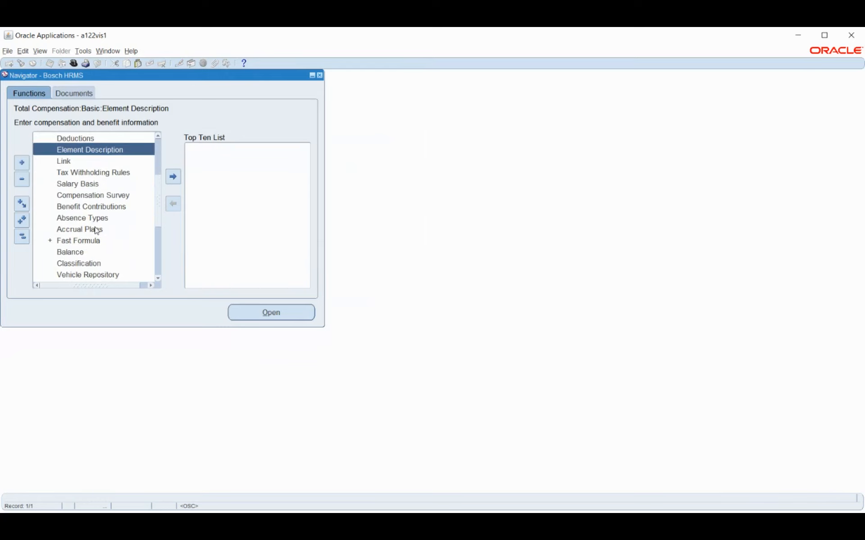
double_click(96, 230)
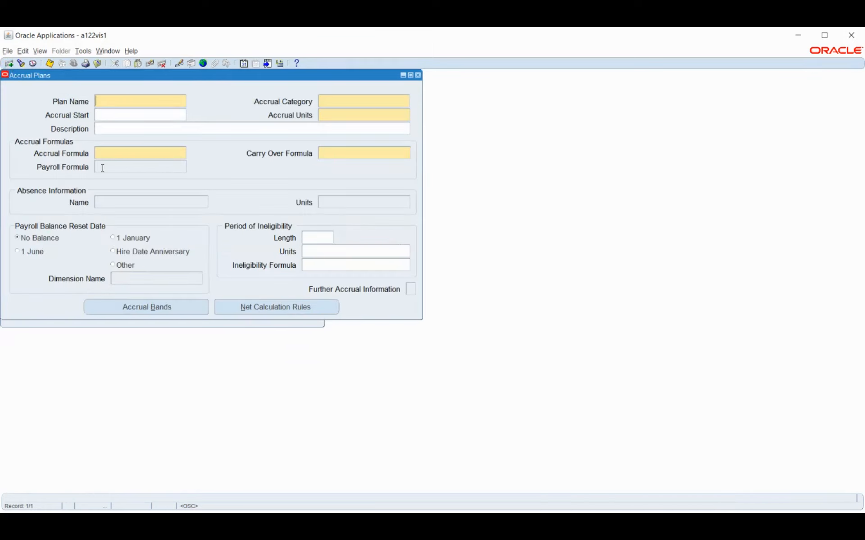
key(F11)
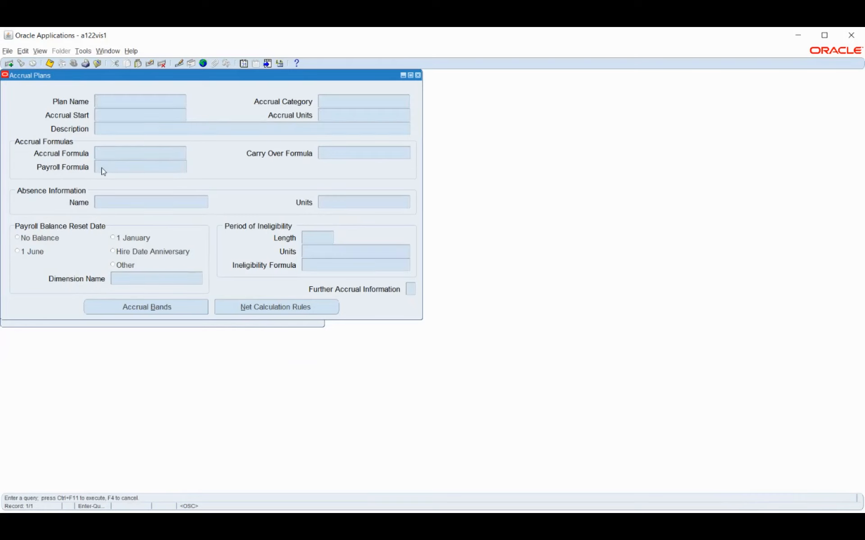
text(Vaca%)
key(ctrl+F11)
Step: Clear the plan name criterion, query all accrual plans and step through the retrieved records
key(BackSpace)
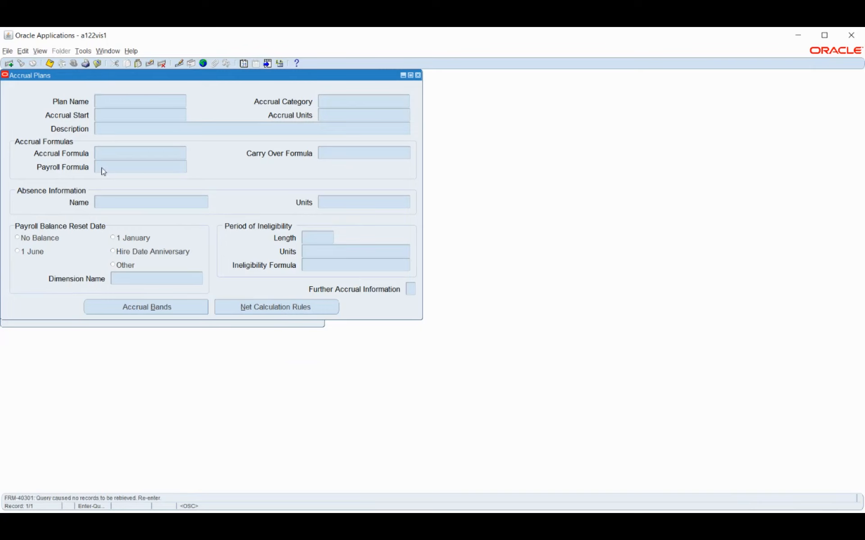
key(ctrl+F11)
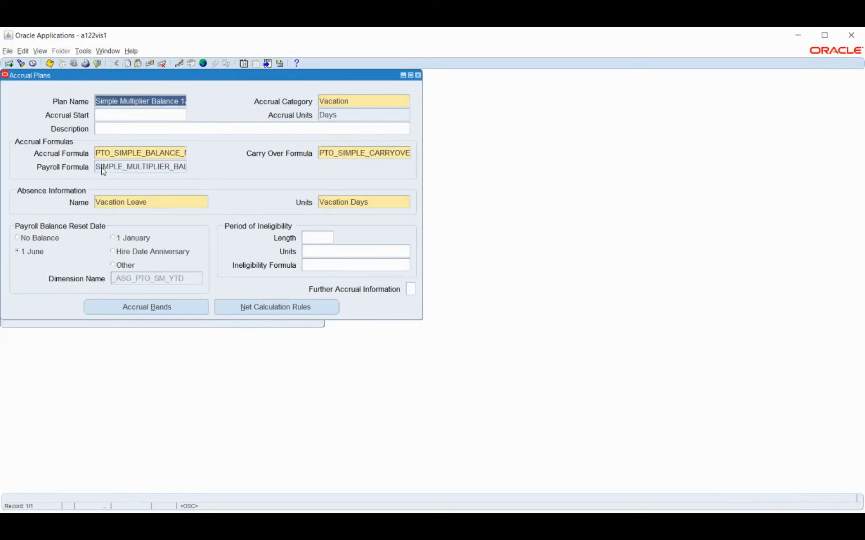
key(Down)
key(Up)
Step: Check the absence name and units linked to the Simple Multiplier Balance accrual plan, and close the form
click(159, 204)
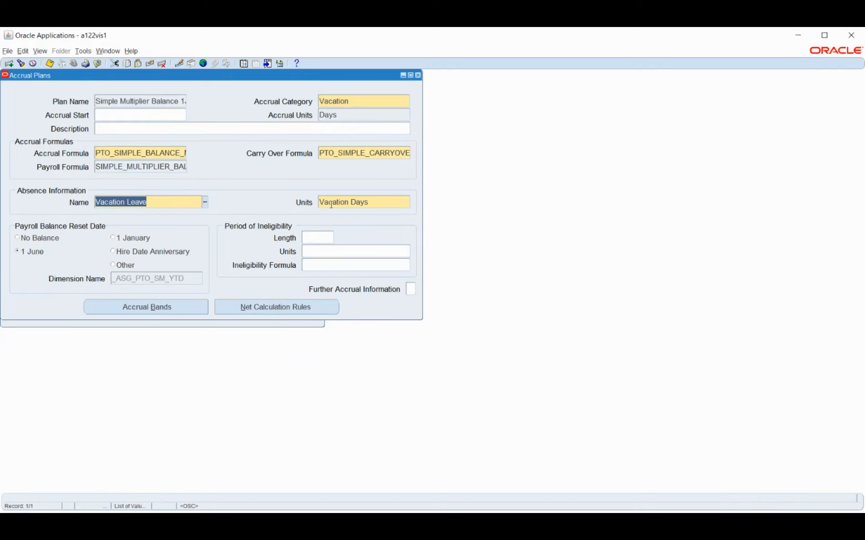
click(382, 201)
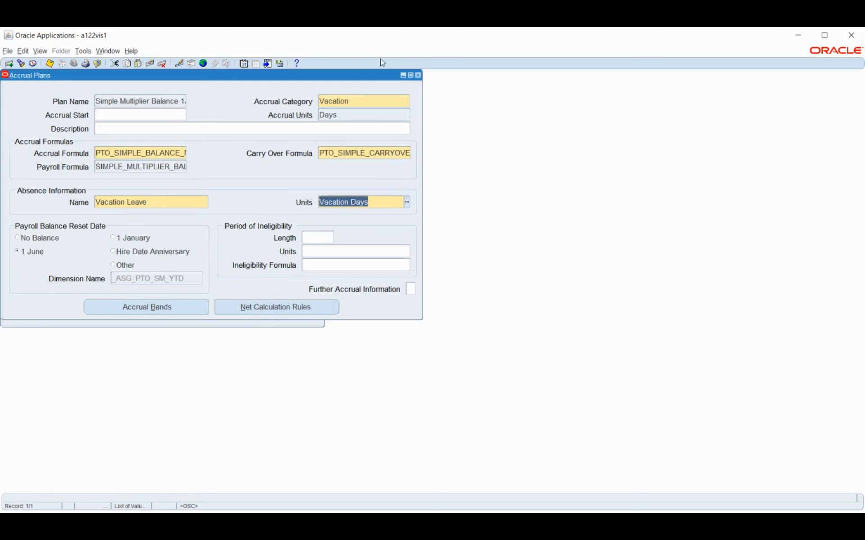
click(418, 76)
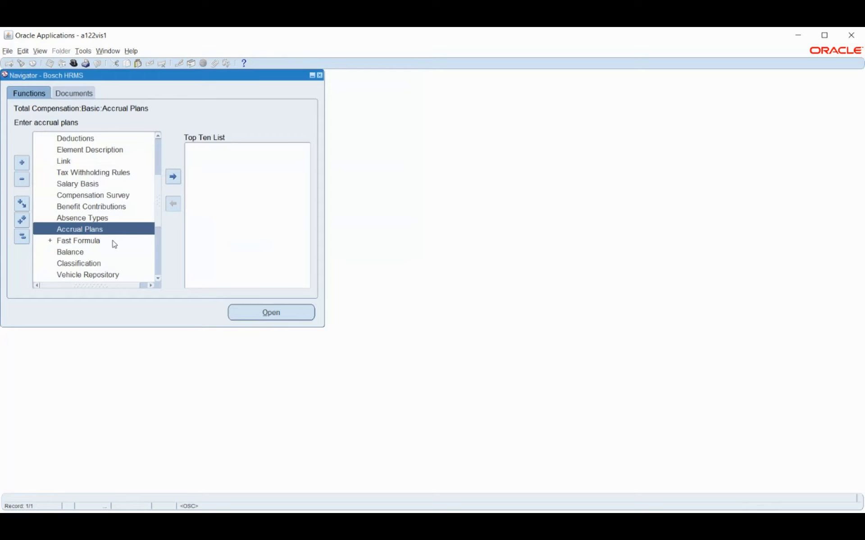
Step: Open the Absence Types form and query absence types by name with Vacat%
double_click(100, 218)
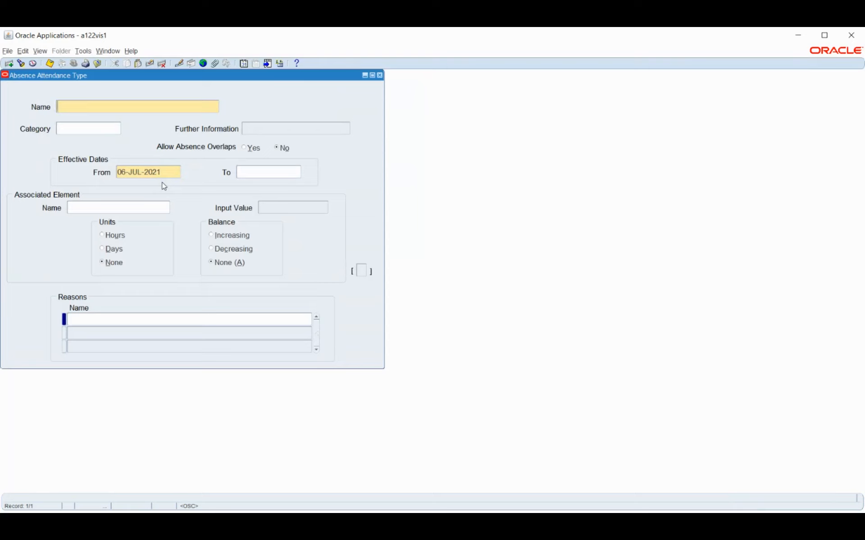
key(F11)
text(Vacat%)
key(ctrl+F11)
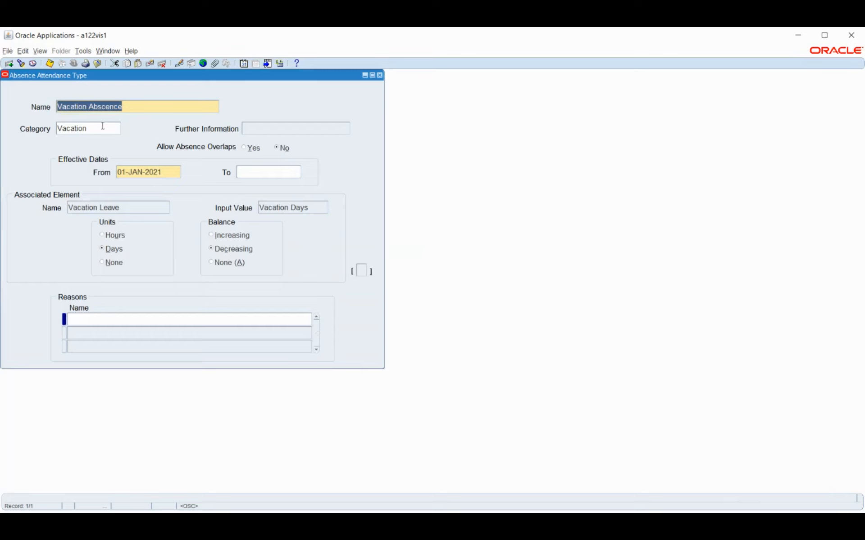
Step: Check the vacation absence type's associated element and input value, and close the form
click(137, 216)
click(313, 210)
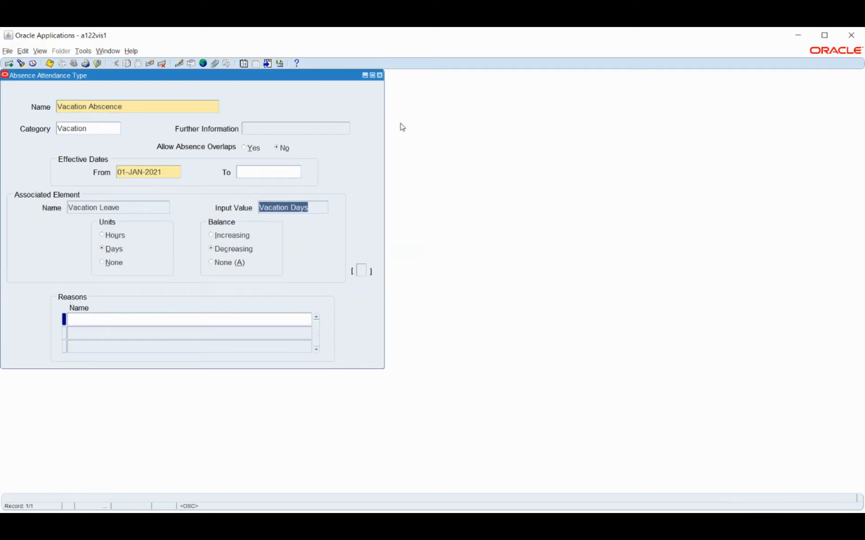
click(379, 75)
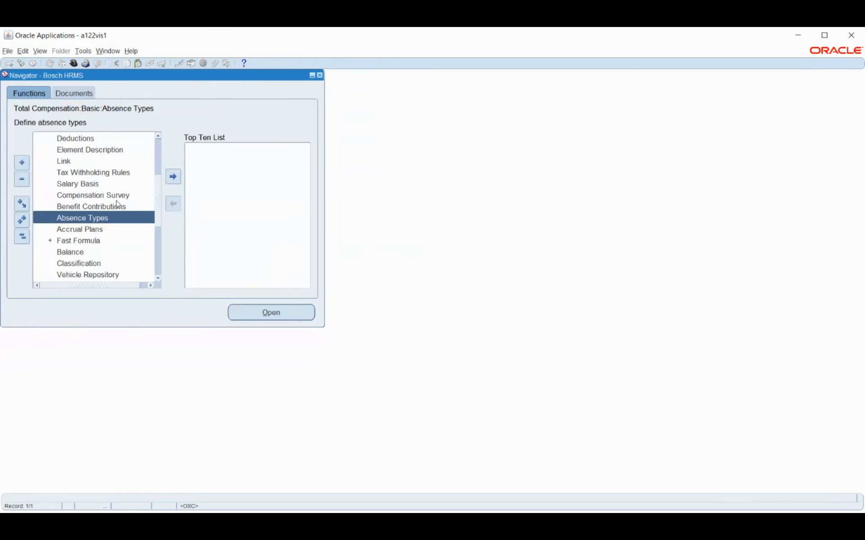
Step: Open People Enter and Maintain and find the employee's record by full name
scroll(112, 198, down, 1)
click(92, 208)
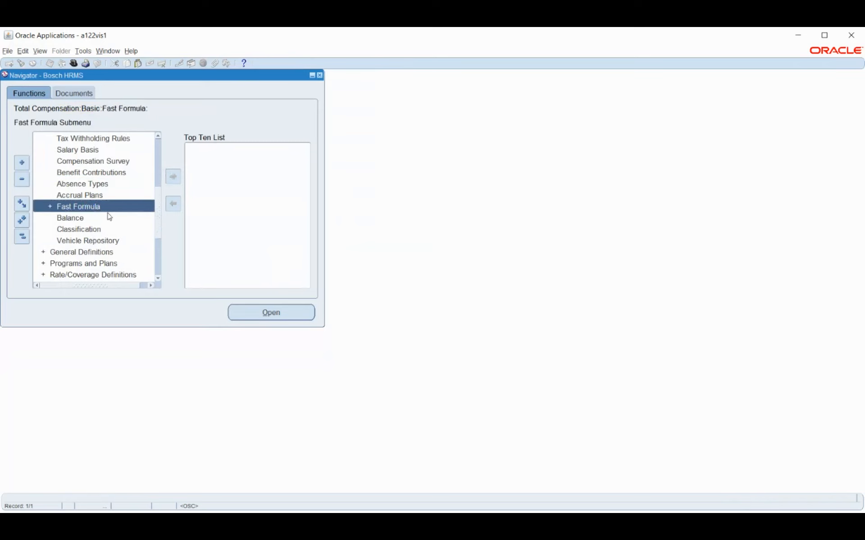
scroll(121, 216, up, 1)
scroll(121, 217, up, 3)
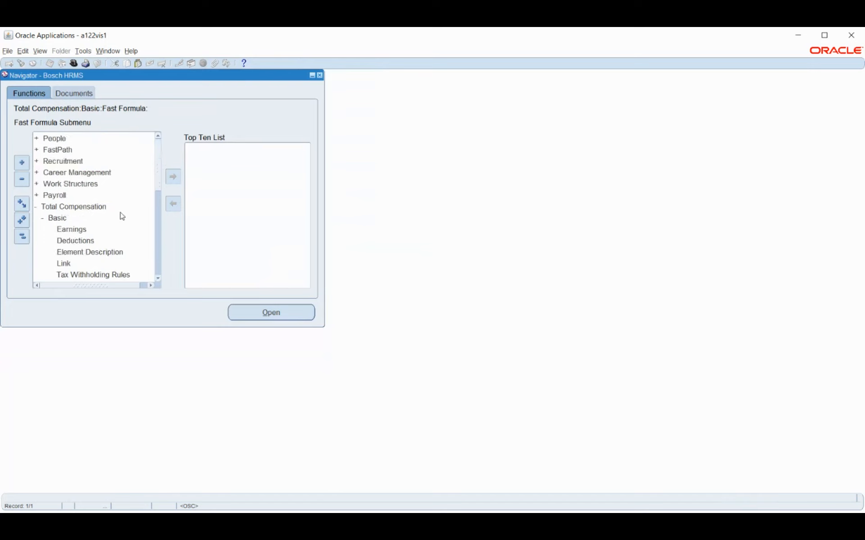
double_click(51, 139)
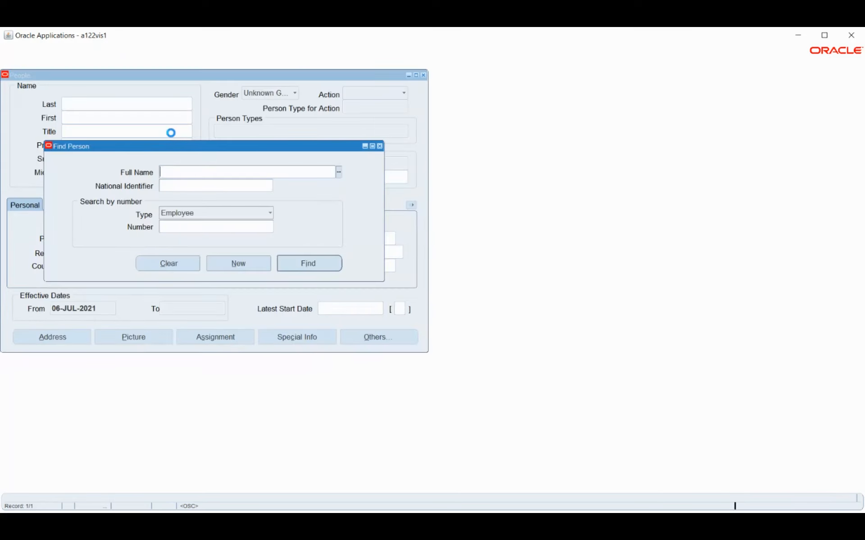
text(smith)
key(Tab)
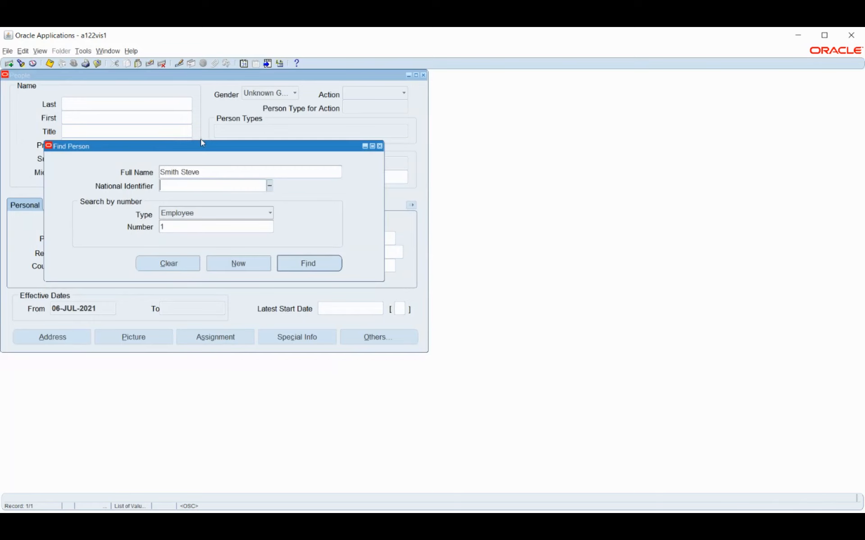
click(301, 268)
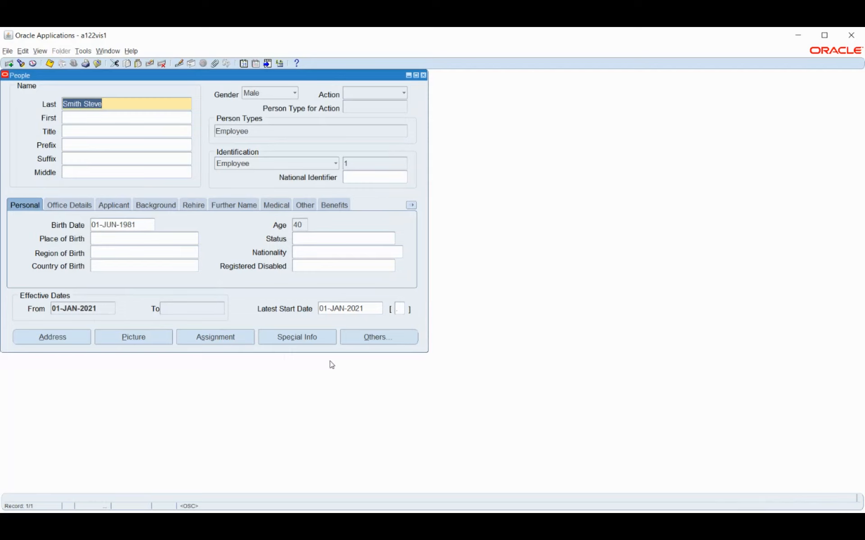
Step: Open the employee's assignment and view its QuickPay window from the other navigation options
click(212, 340)
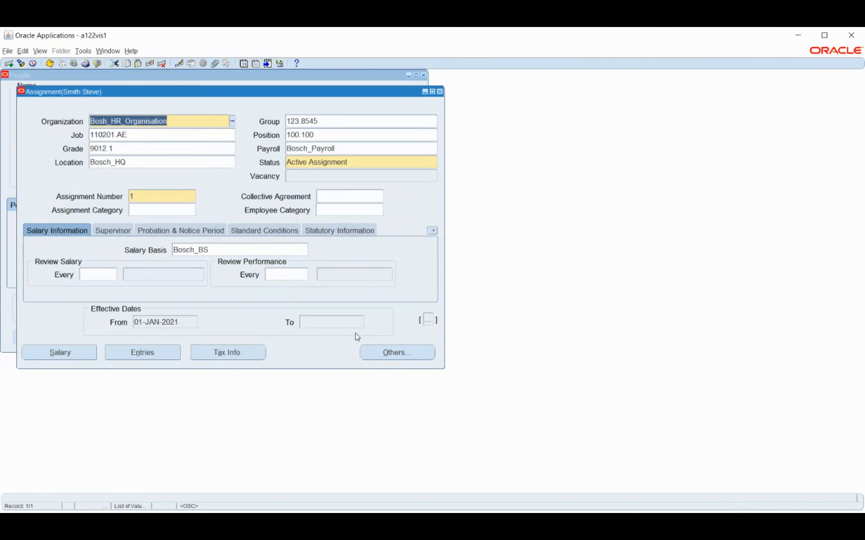
click(394, 353)
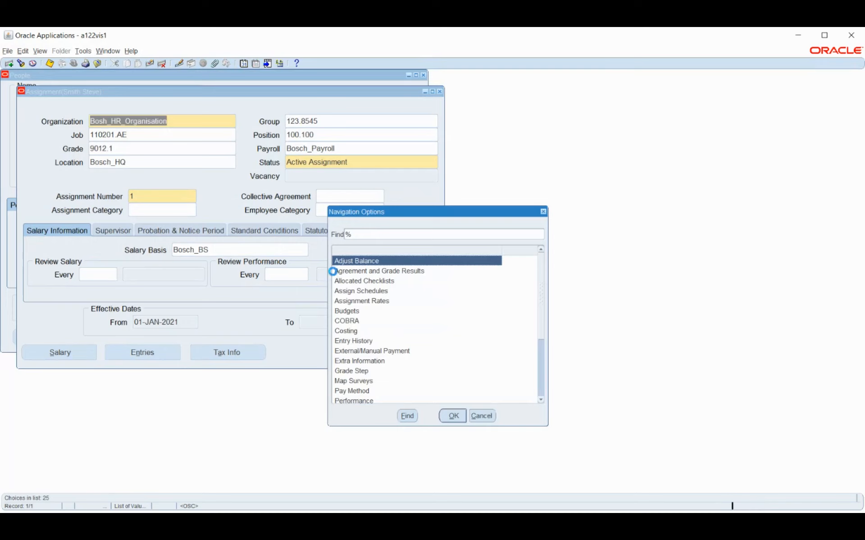
key(Return)
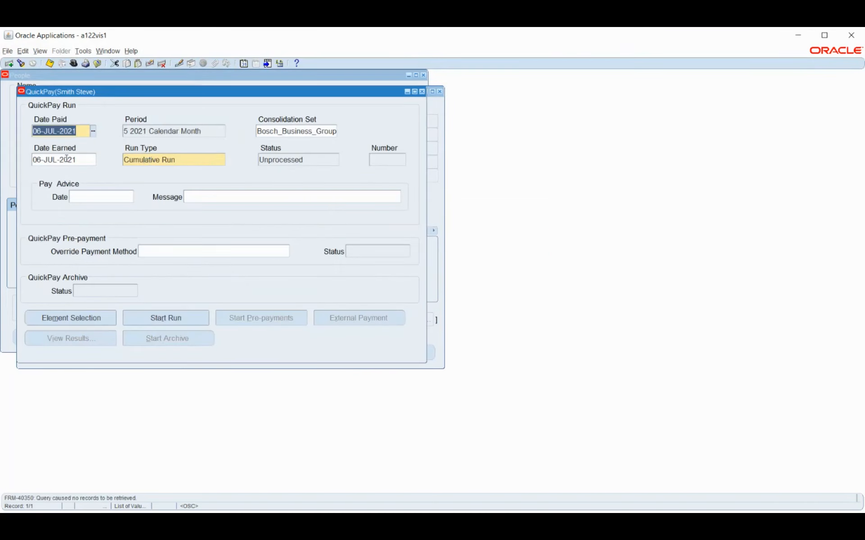
key(Down)
Step: Open the assignment's element entries and display the entry values of Simple Multiplier Balance 1JUN
click(139, 353)
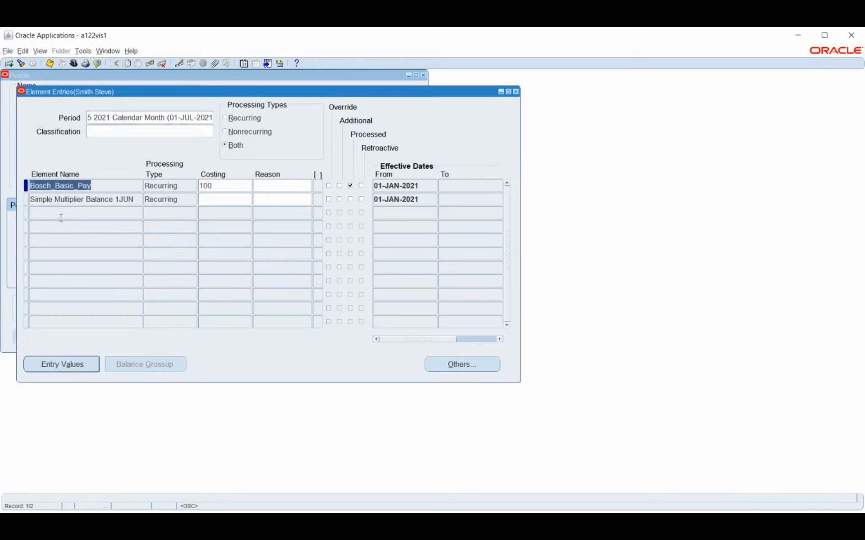
click(69, 200)
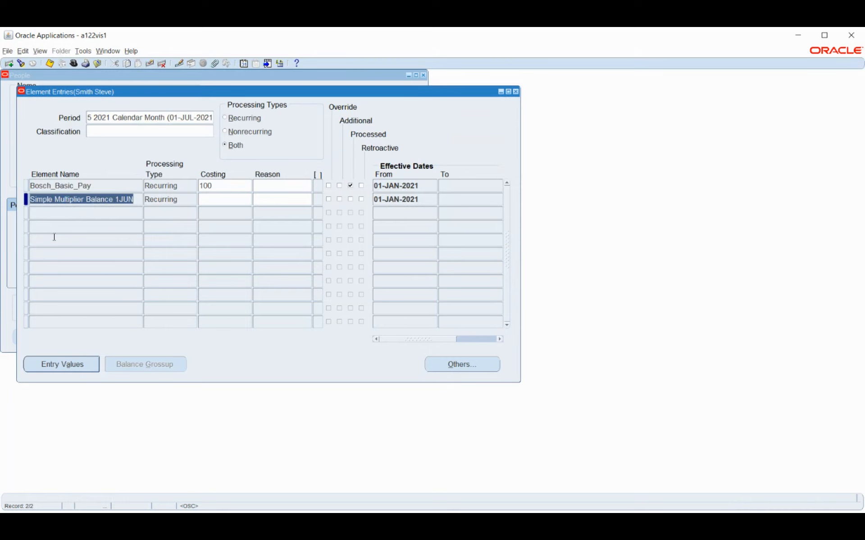
click(68, 366)
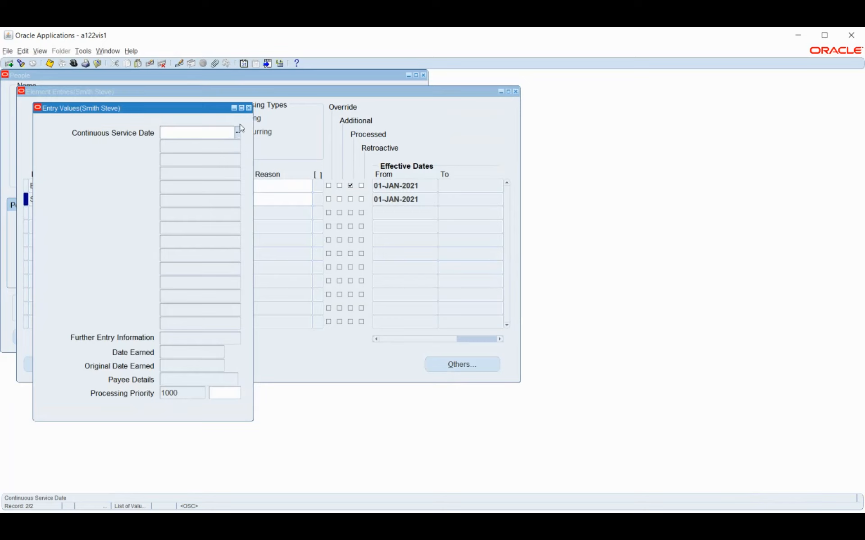
Step: Close the Entry Values, Element Entries, Assignment and People forms, and collapse the Navigator's function list
click(248, 108)
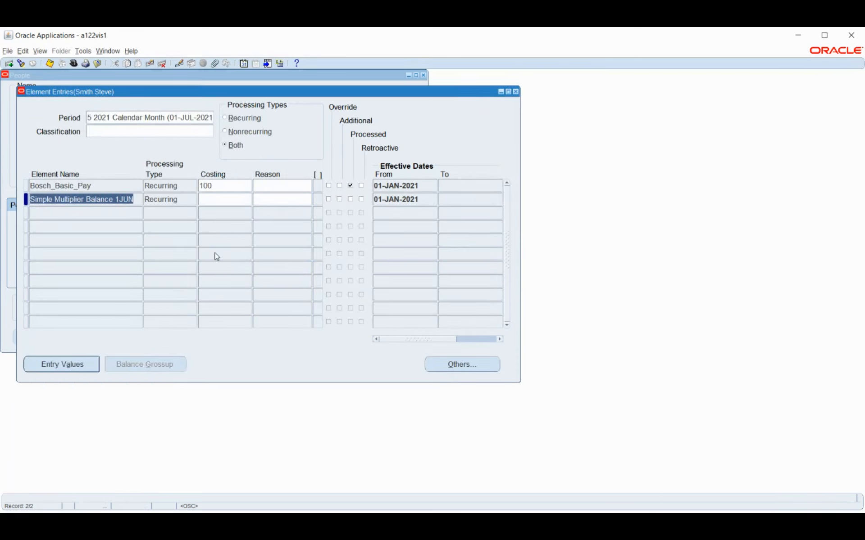
click(517, 91)
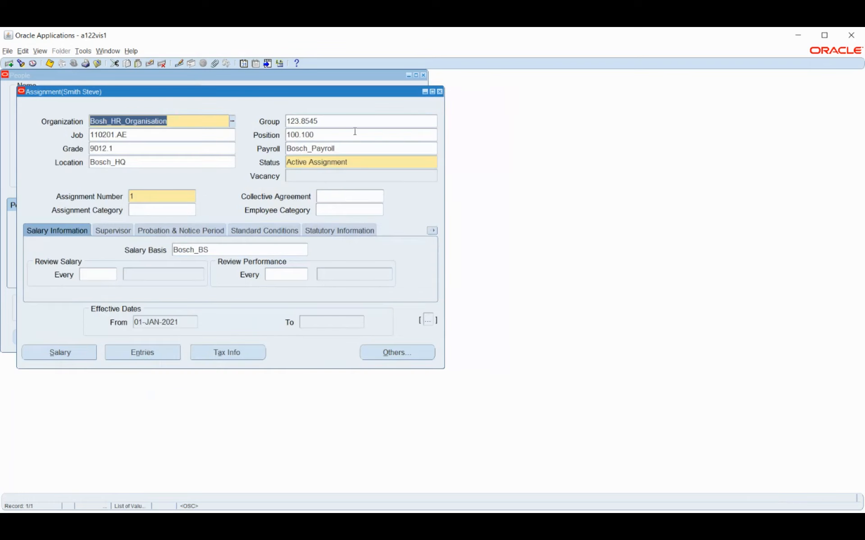
click(440, 92)
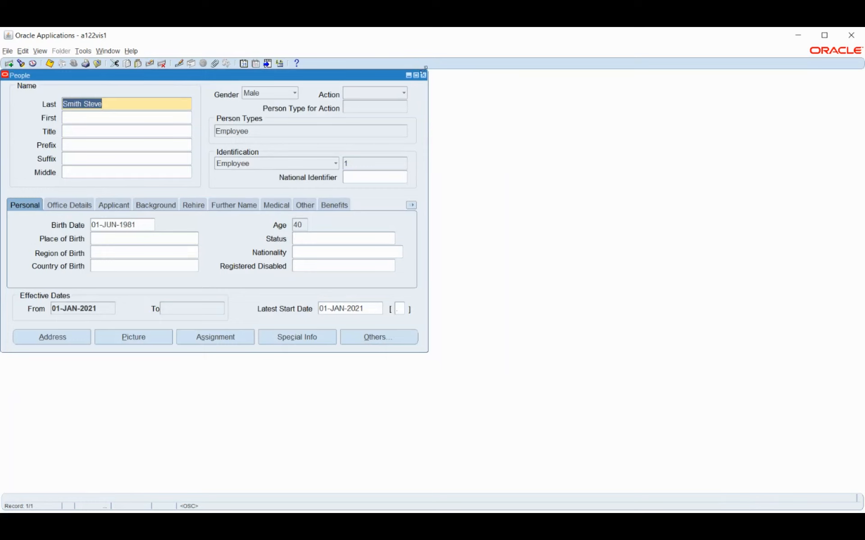
click(423, 75)
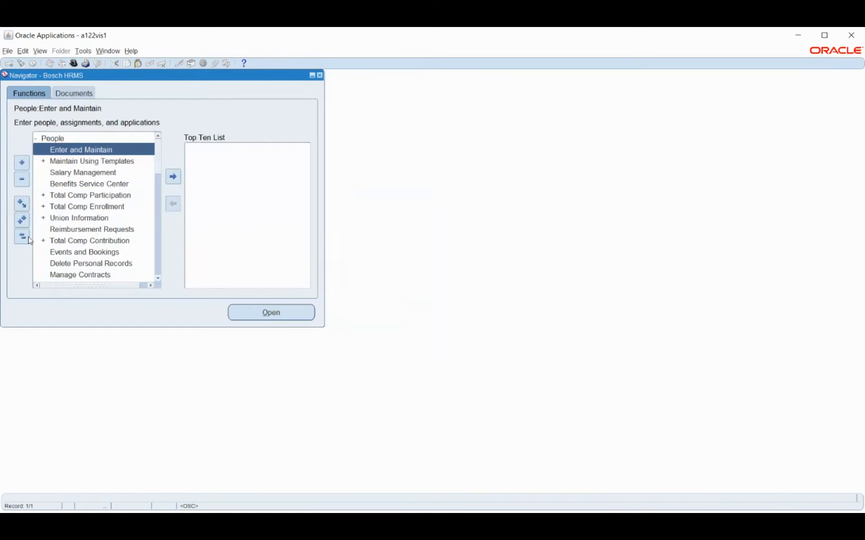
click(21, 237)
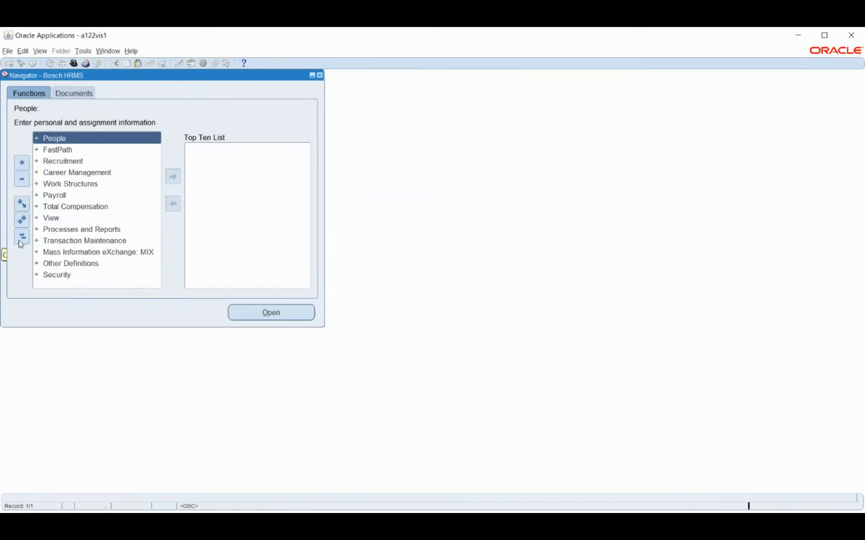
Step: Reopen People Enter and Maintain and find the second employee's record by full name
double_click(65, 141)
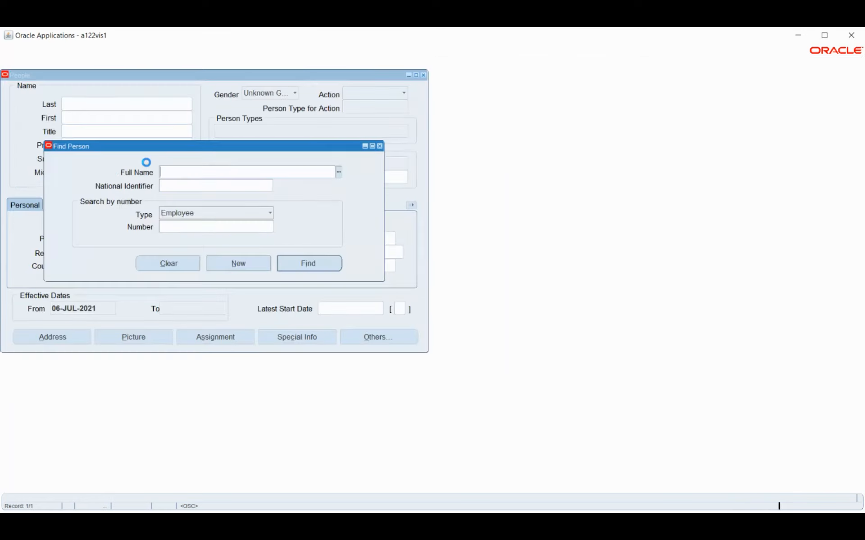
text(bosc)
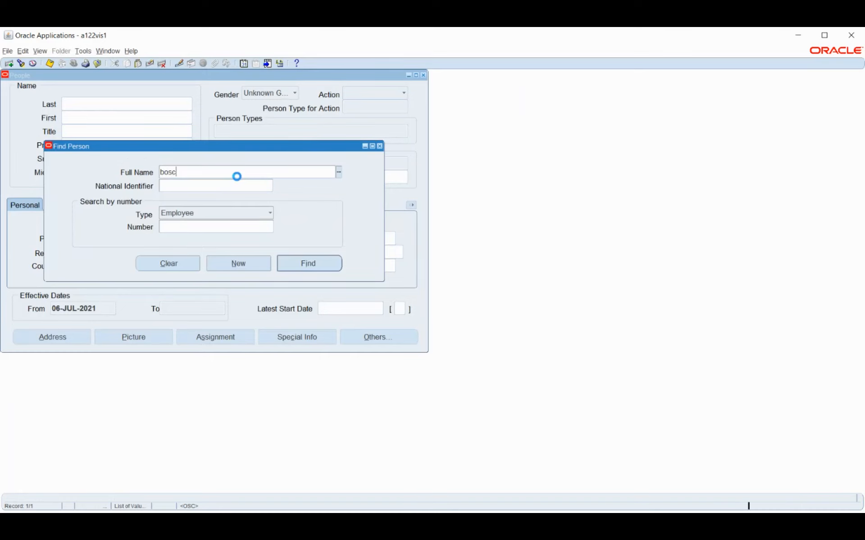
click(316, 263)
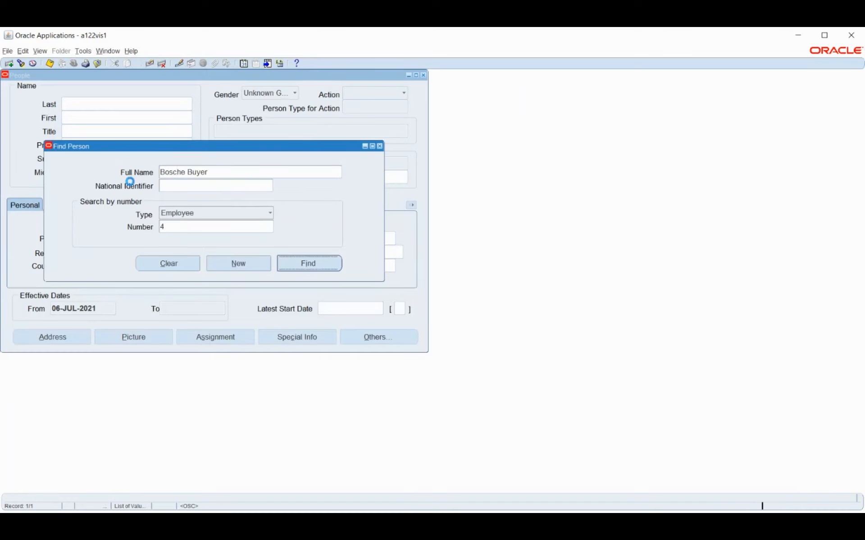
Step: View the second employee's assignment and element entries, and return to the collapsed Navigator list
click(218, 341)
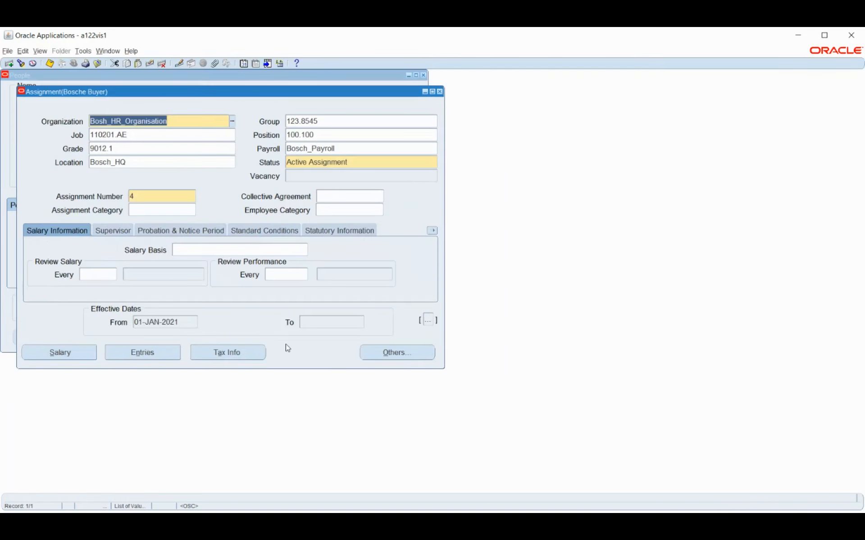
click(396, 353)
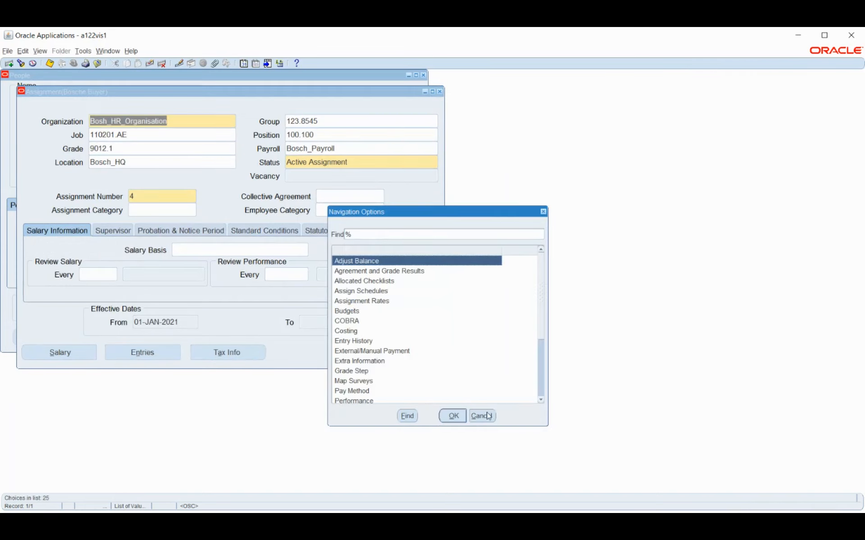
click(488, 416)
click(142, 352)
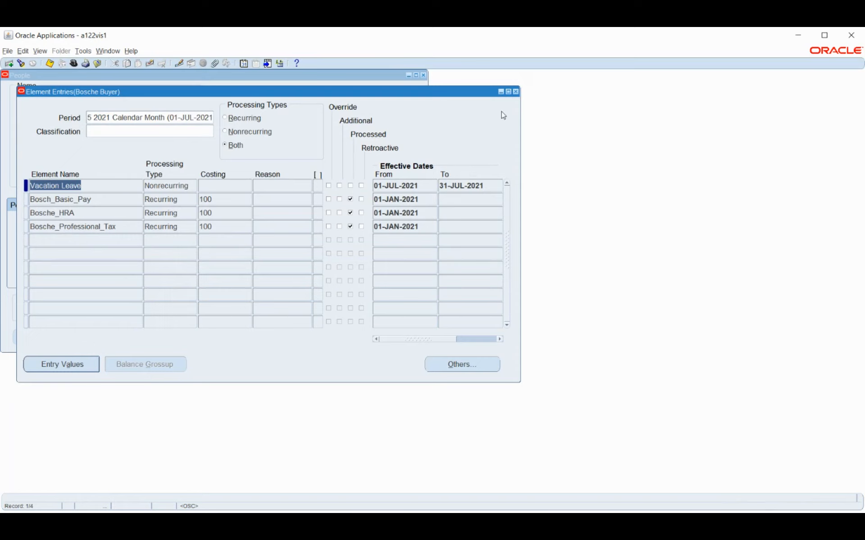
click(515, 91)
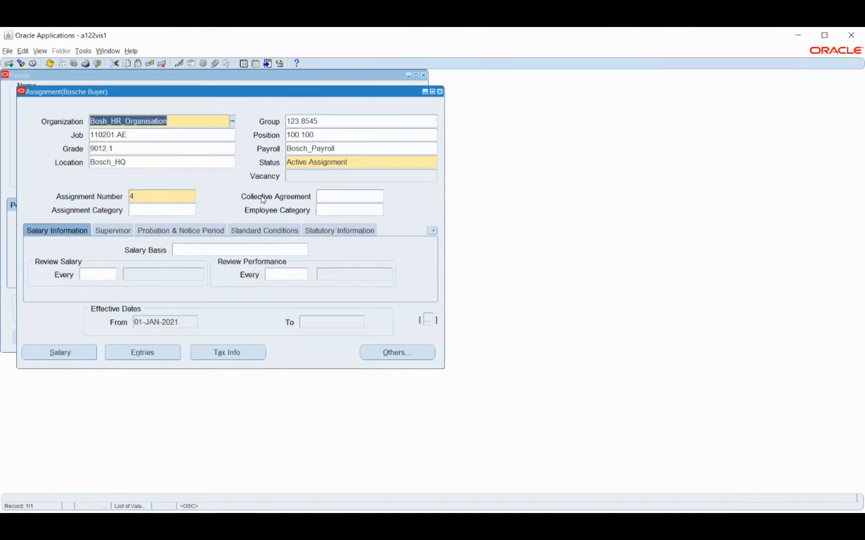
click(439, 92)
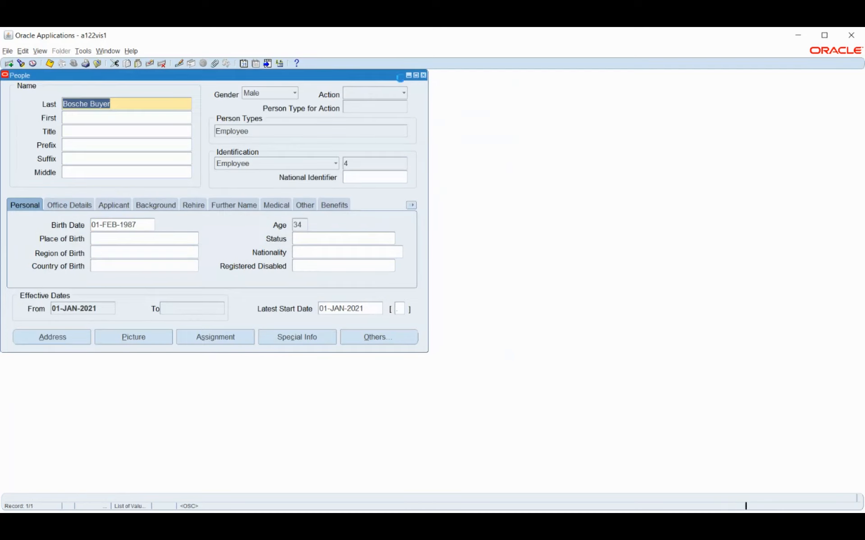
click(423, 75)
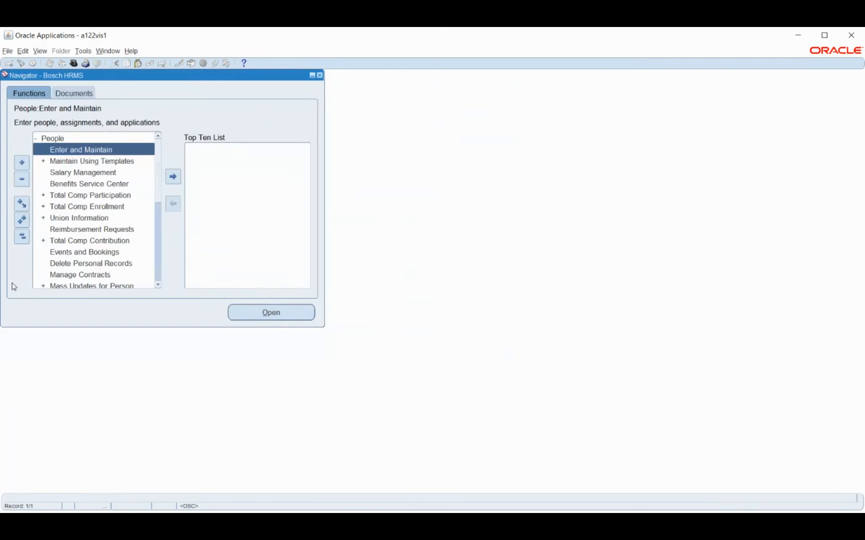
click(22, 237)
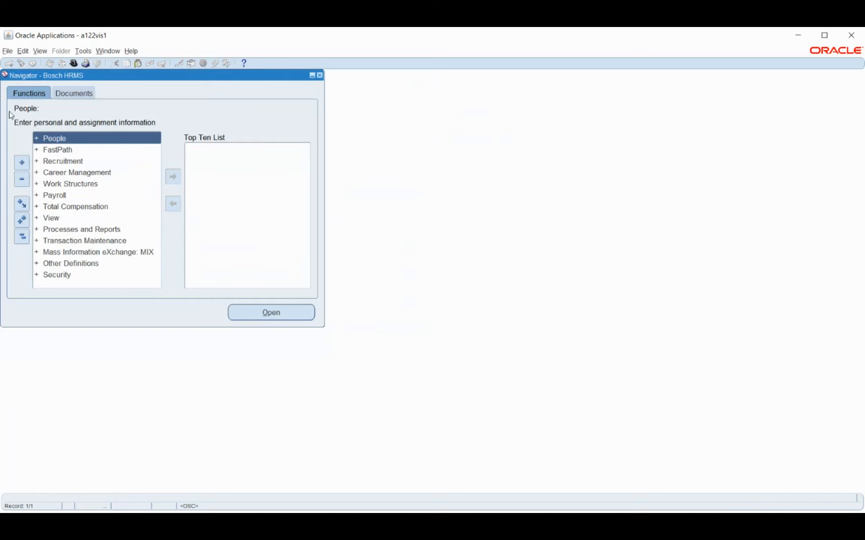
Step: Start a new concurrent request and choose Payroll Process as the program to run
click(39, 51)
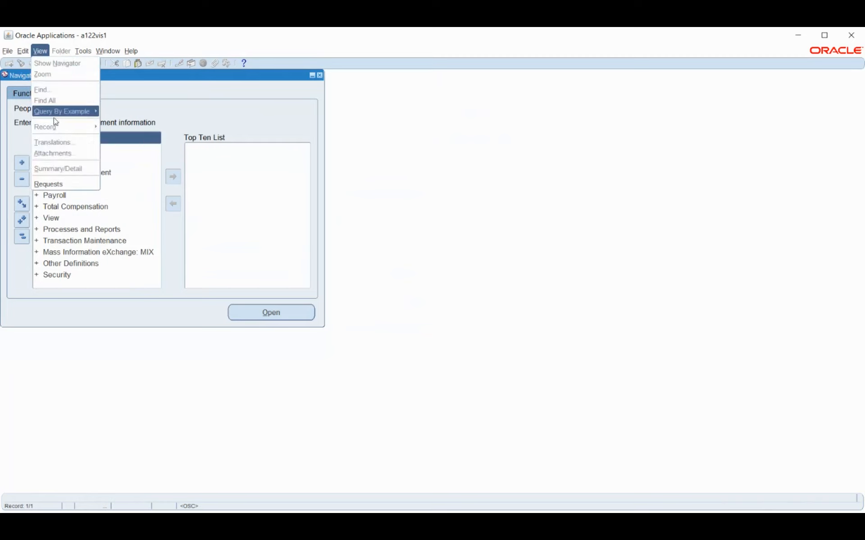
click(62, 183)
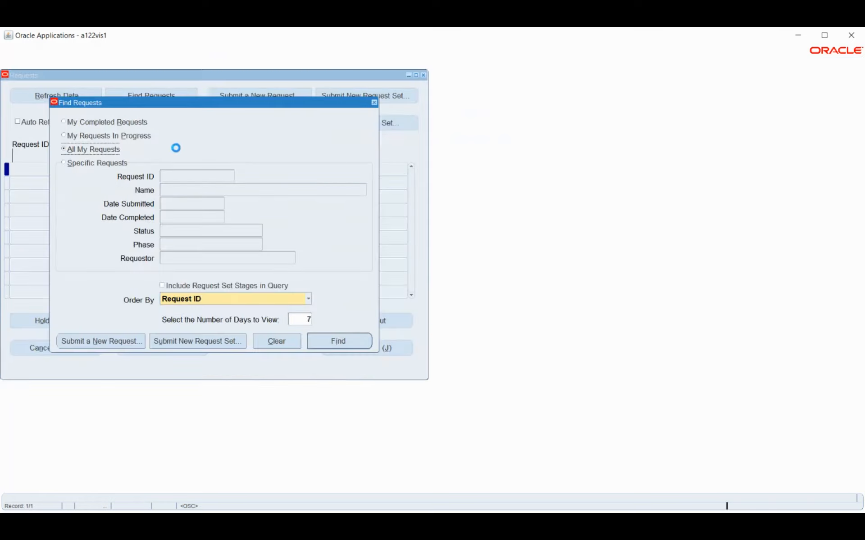
click(119, 339)
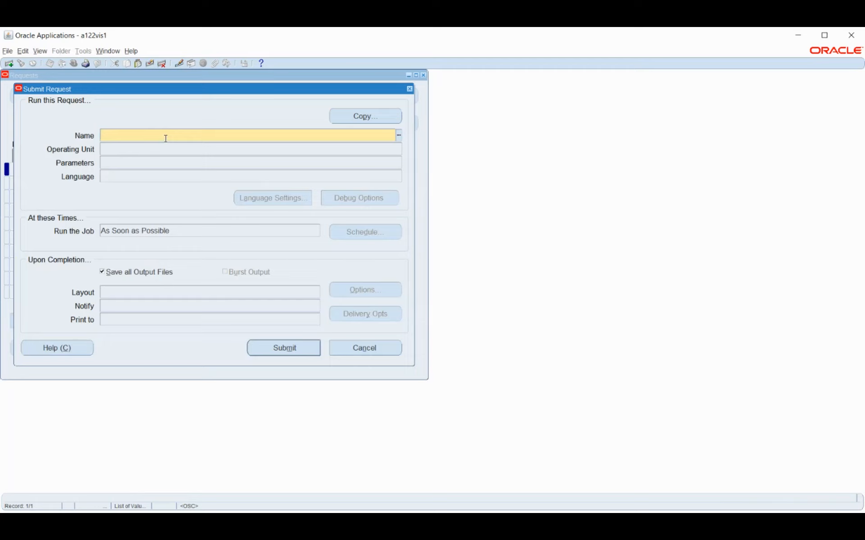
text(payr)
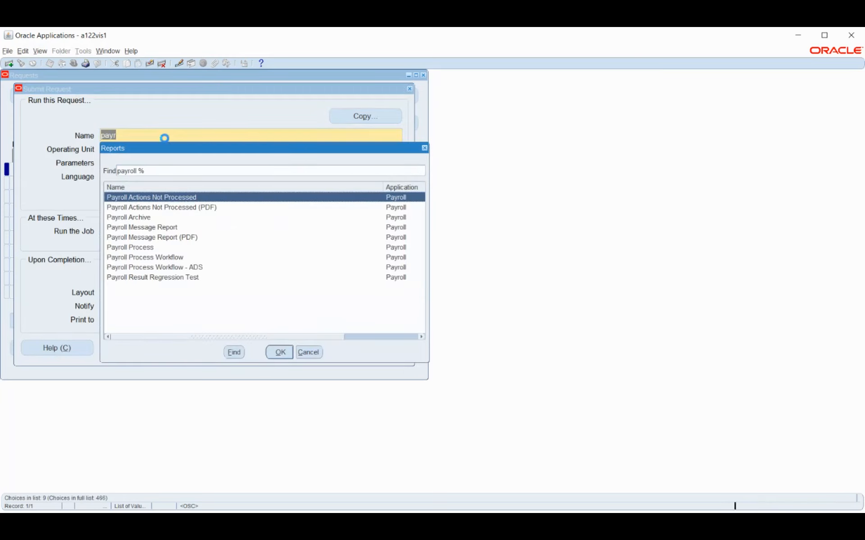
click(145, 248)
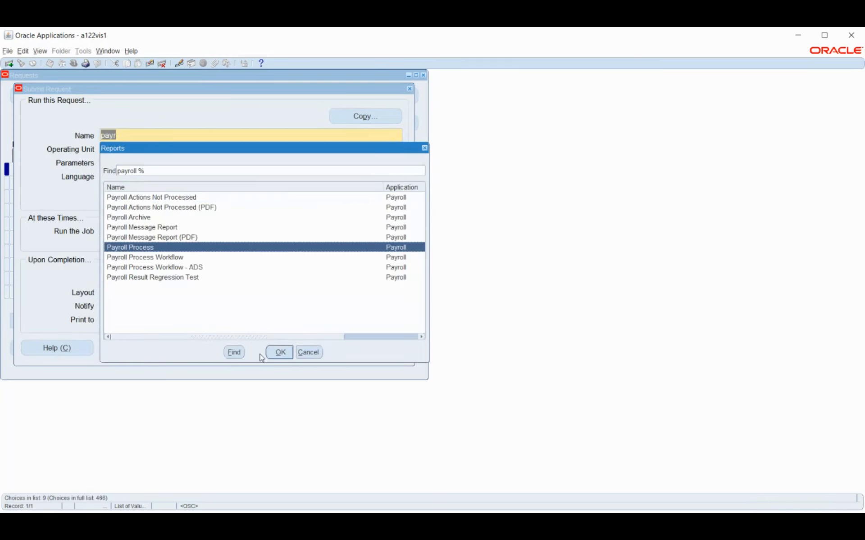
click(279, 352)
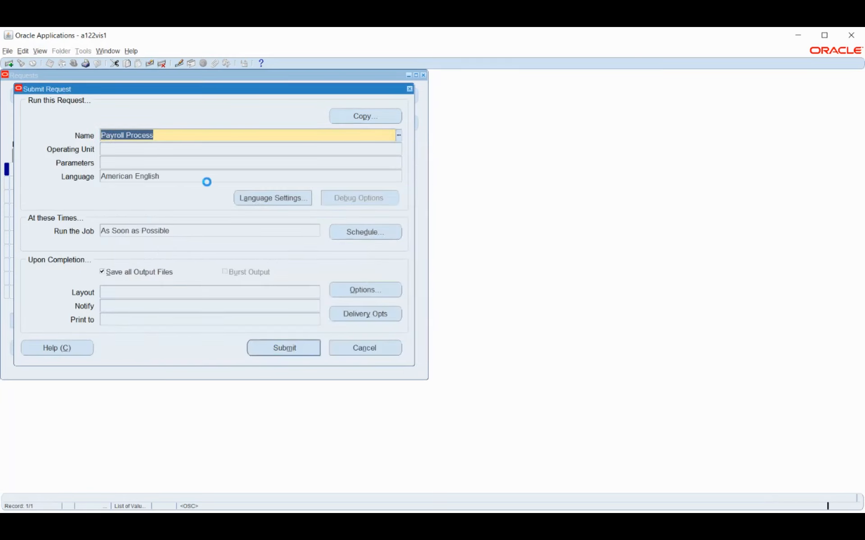
Step: Set the request parameters to payroll Bosch_Payroll, date earned 31-JAN-2021 and date paid 01-FEB-2021
click(512, 231)
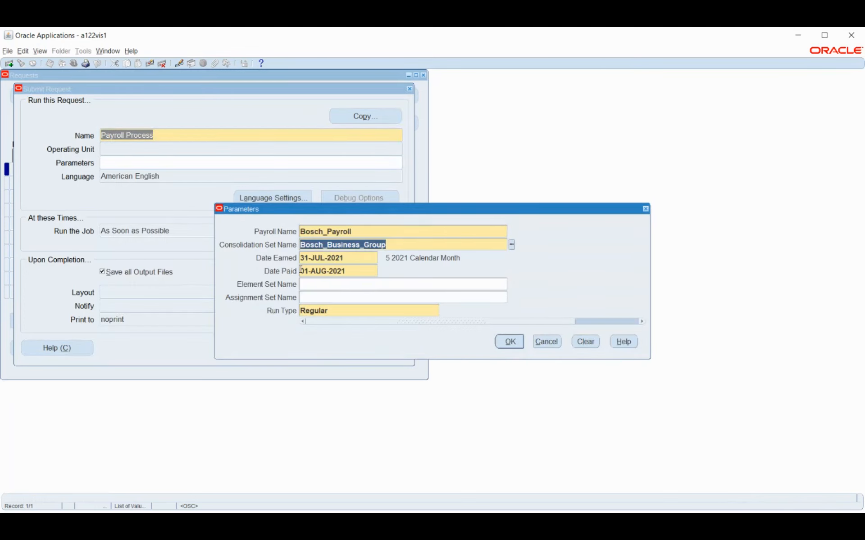
click(355, 260)
text(1)
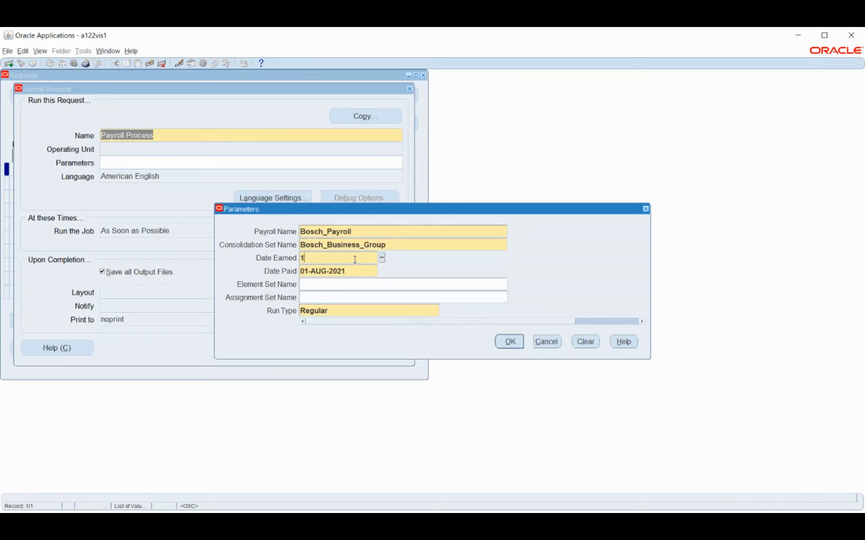
text(feb2021)
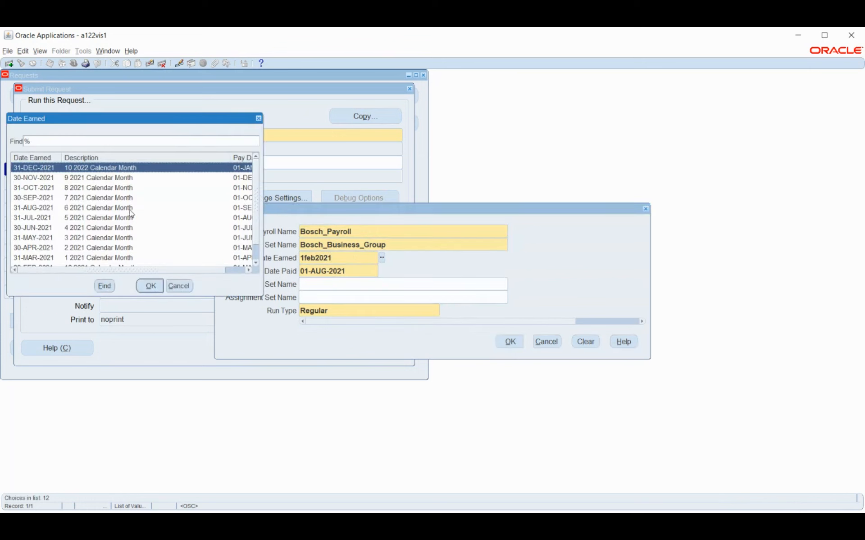
scroll(88, 208, down, 2)
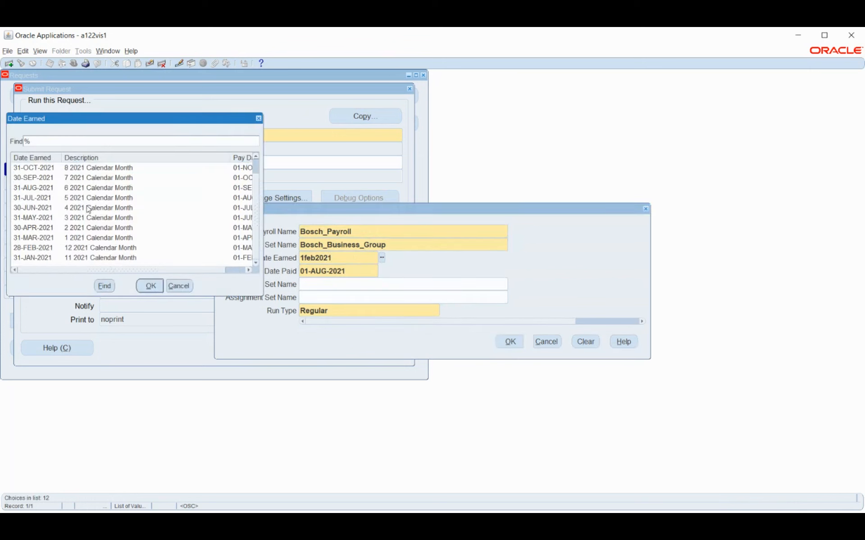
click(71, 259)
click(150, 286)
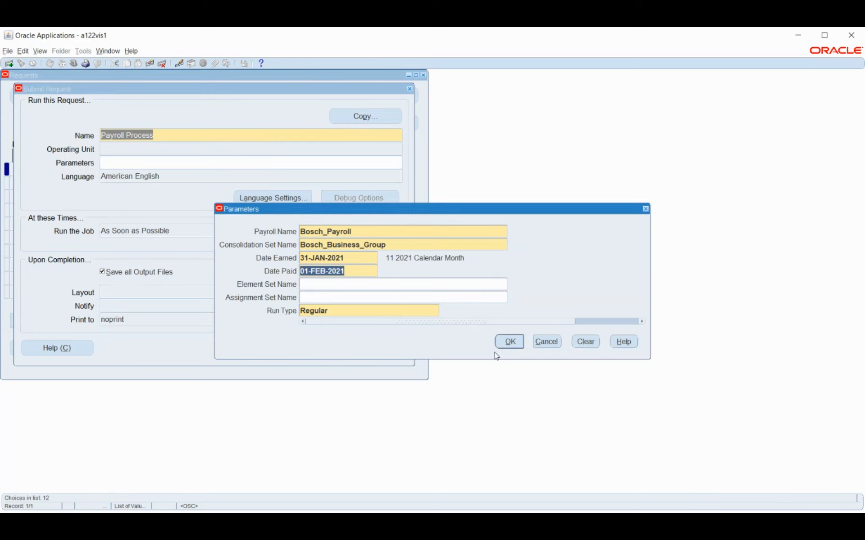
click(509, 342)
Step: Submit the Payroll Process request, decline submitting another, and list all own requests
click(280, 349)
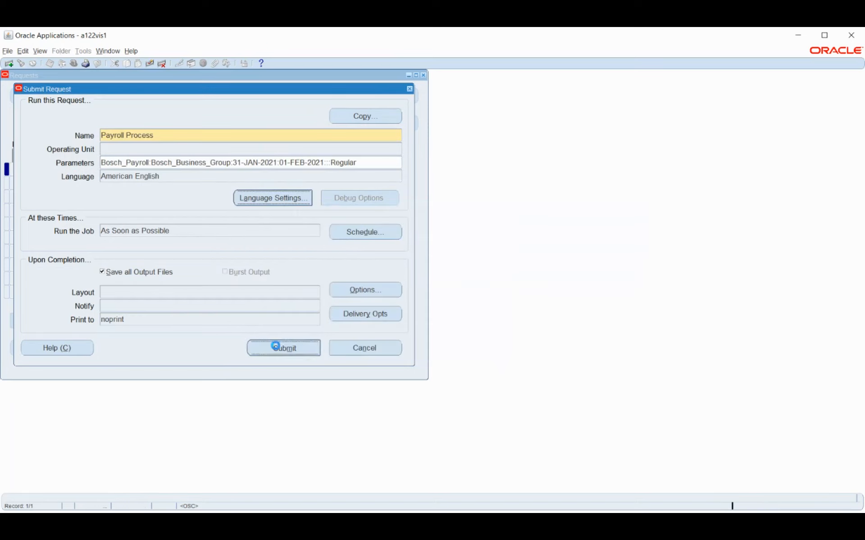
click(464, 310)
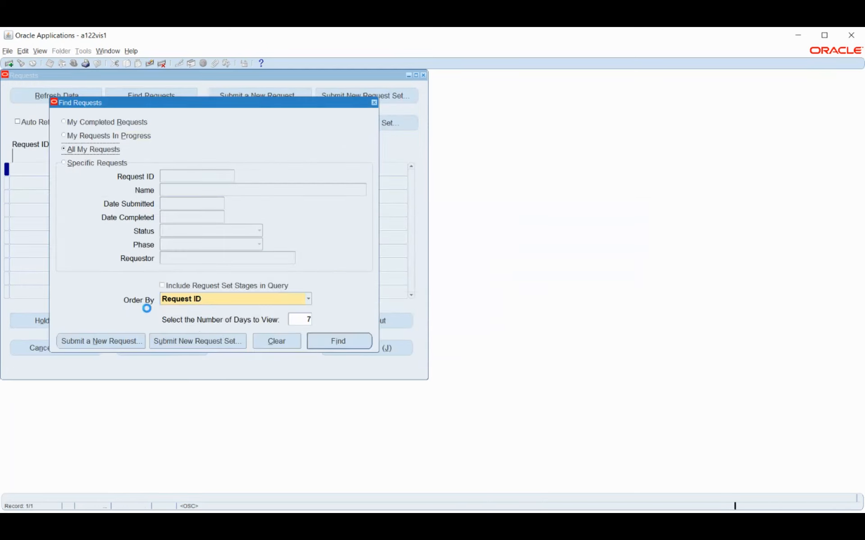
click(320, 337)
Step: Refresh the request list repeatedly to monitor the submitted Payroll Process
click(47, 99)
click(45, 98)
click(45, 97)
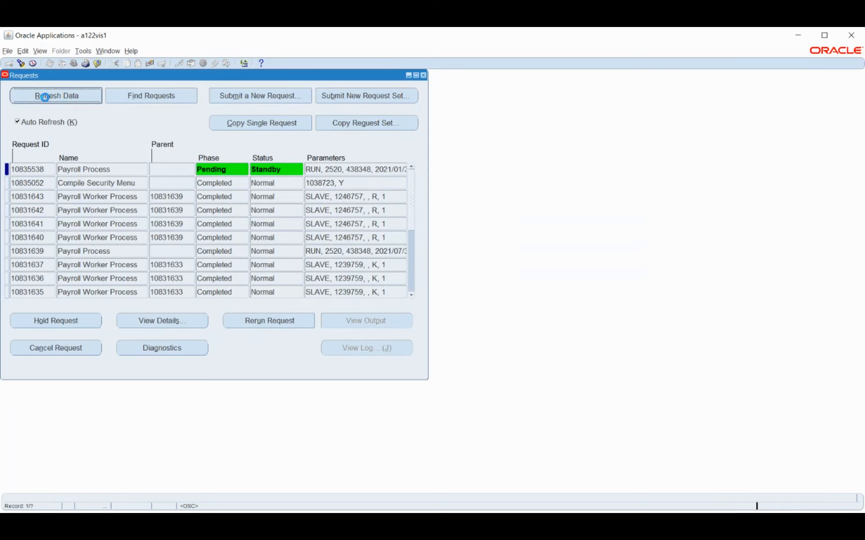
click(45, 98)
click(46, 99)
click(44, 97)
click(45, 100)
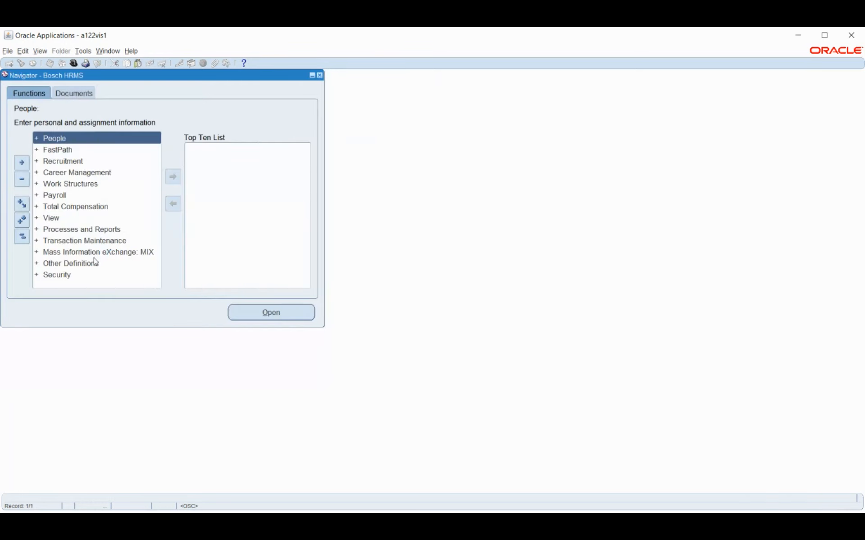
Step: Reopen the list of all requests, check the January Payroll Process request's phase and status, and close the form
click(40, 51)
click(63, 184)
key(Return)
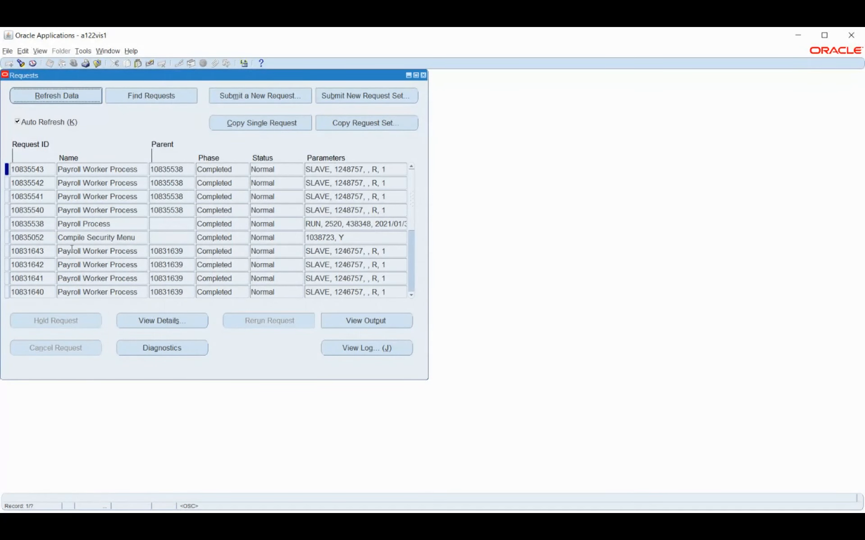
click(129, 224)
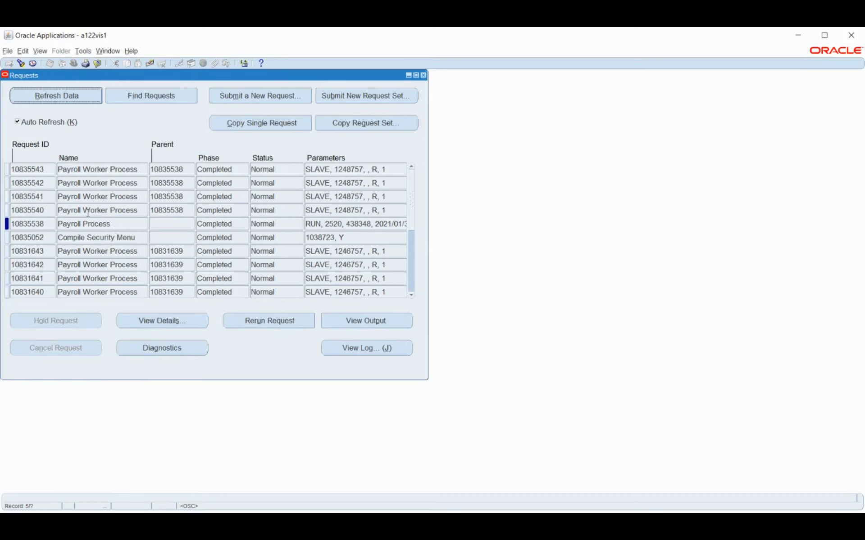
click(122, 225)
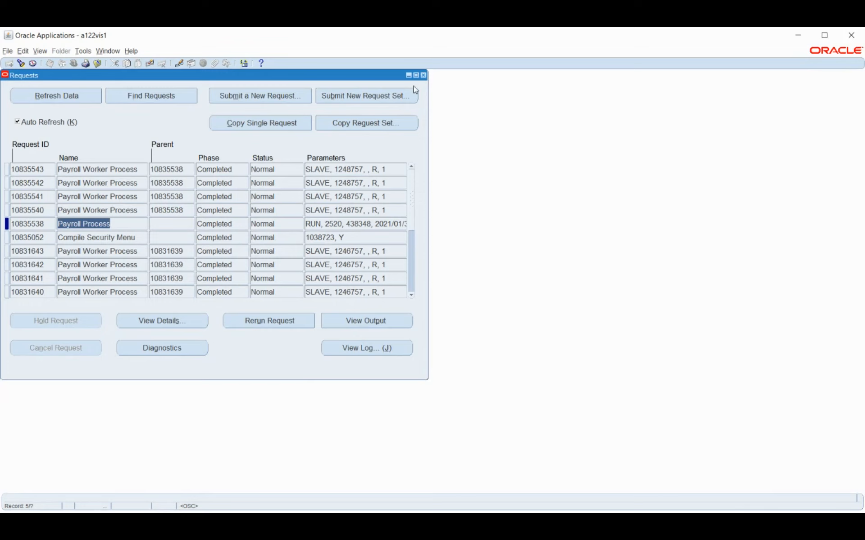
click(423, 76)
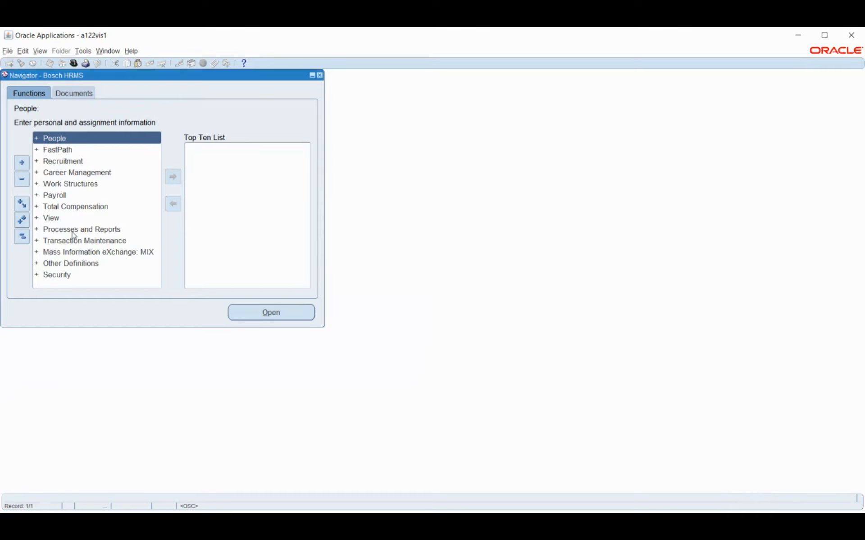
click(74, 231)
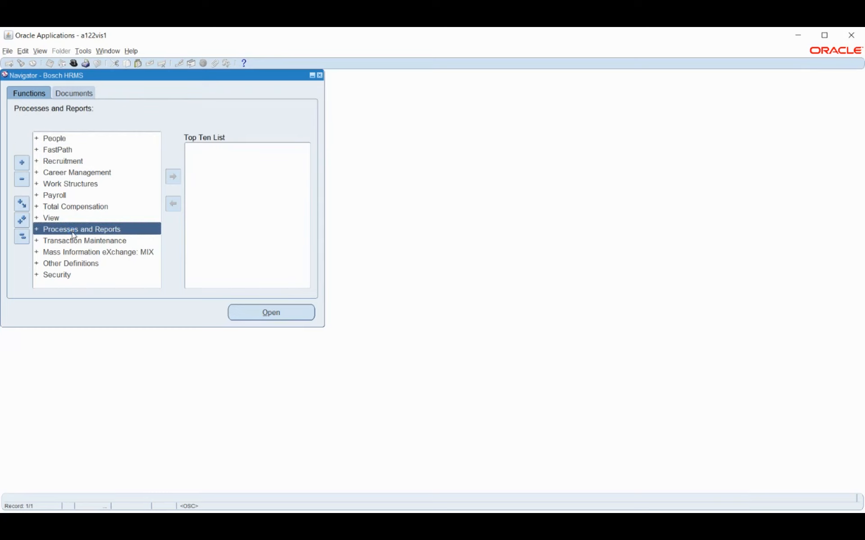
double_click(74, 232)
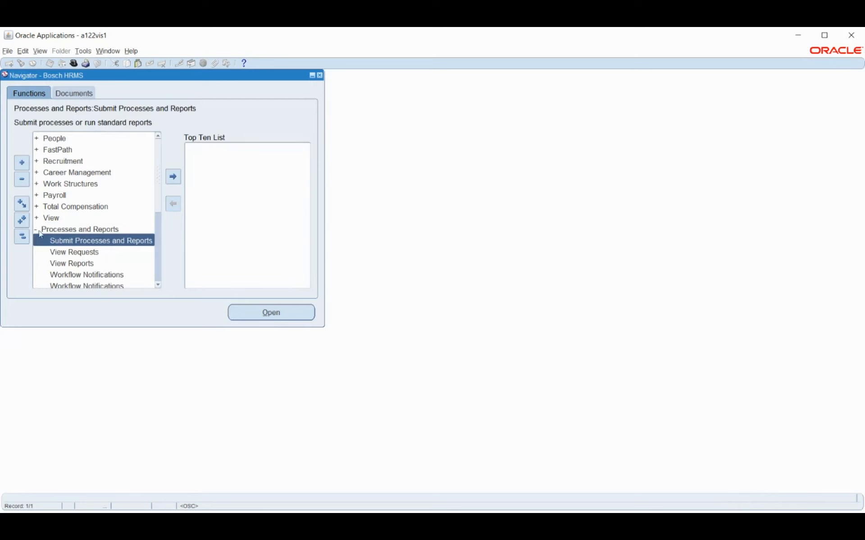
click(21, 236)
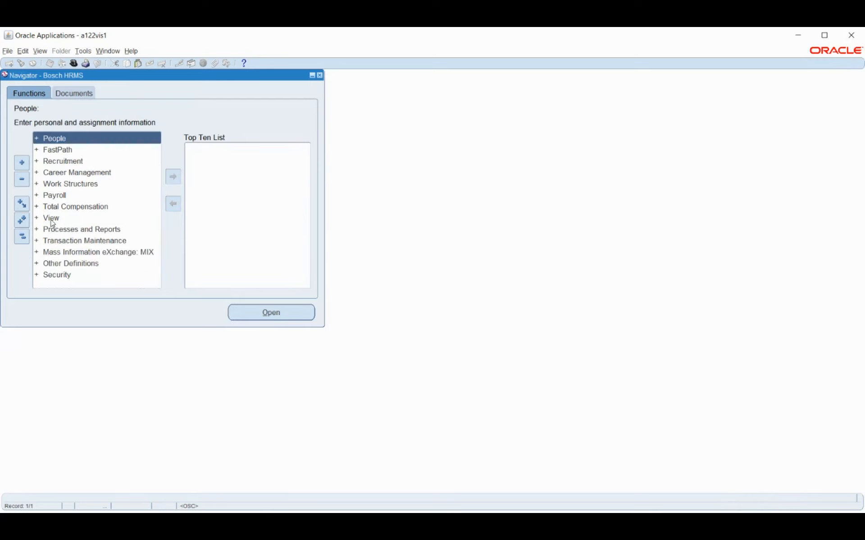
Step: Open the Assignment Process Results function from the View functions of Bosch HRMS
double_click(68, 218)
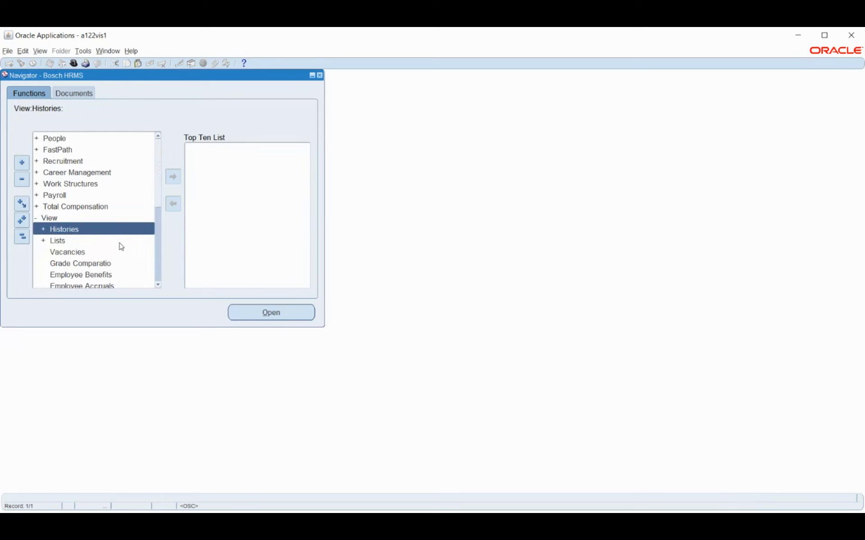
scroll(111, 238, down, 3)
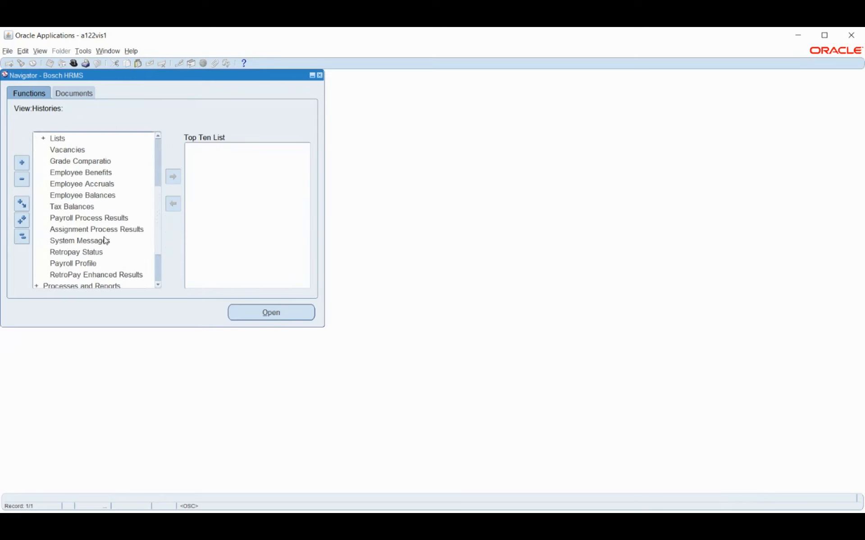
click(98, 230)
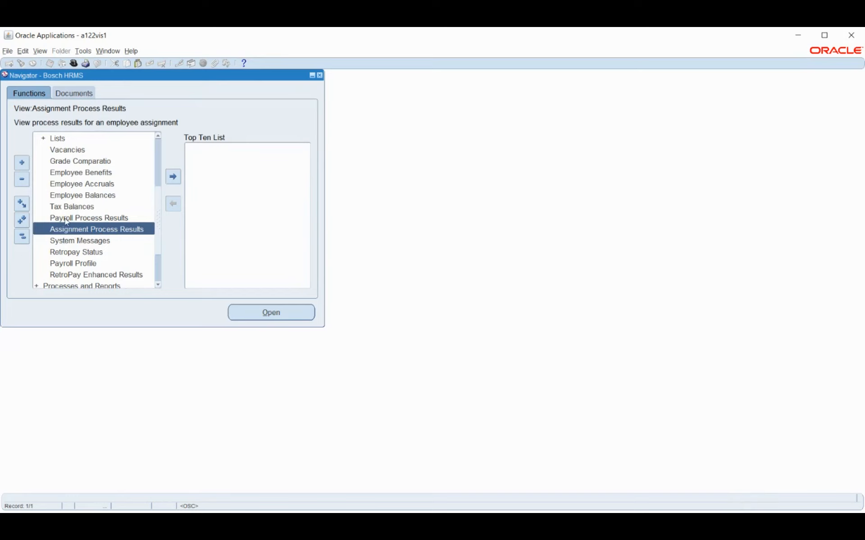
click(67, 221)
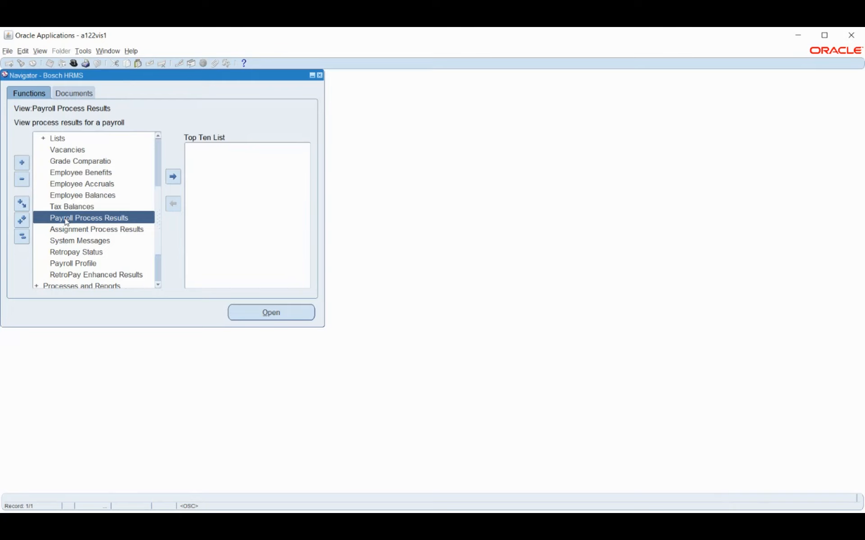
click(78, 234)
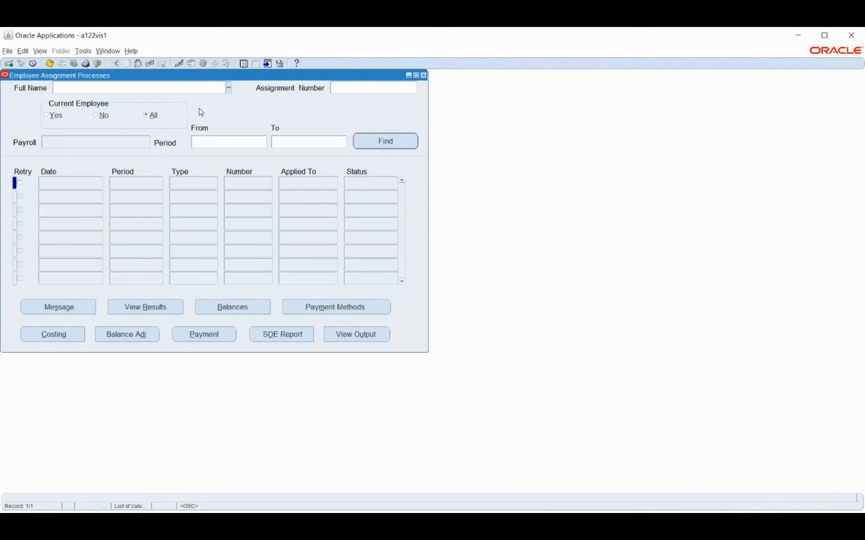
Step: Enter the buyer employee's full name and find the payroll processes for that assignment
text(Bos)
key(Tab)
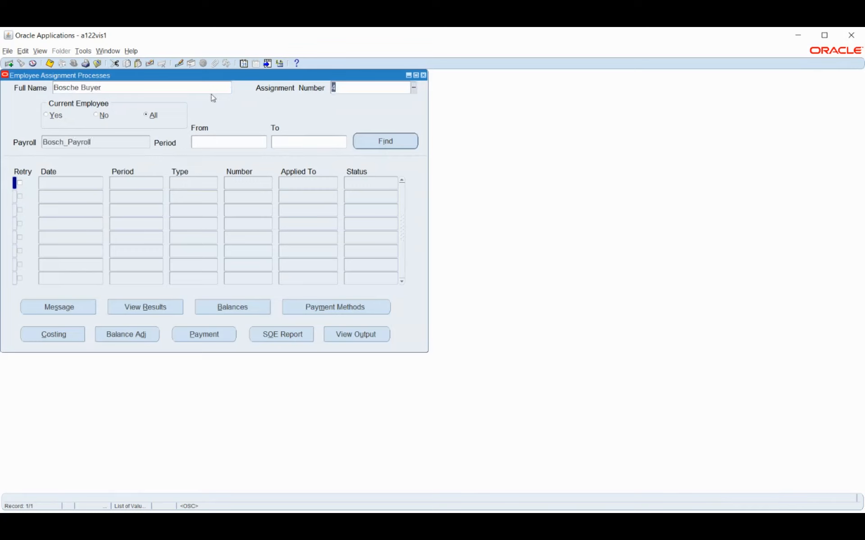
click(385, 141)
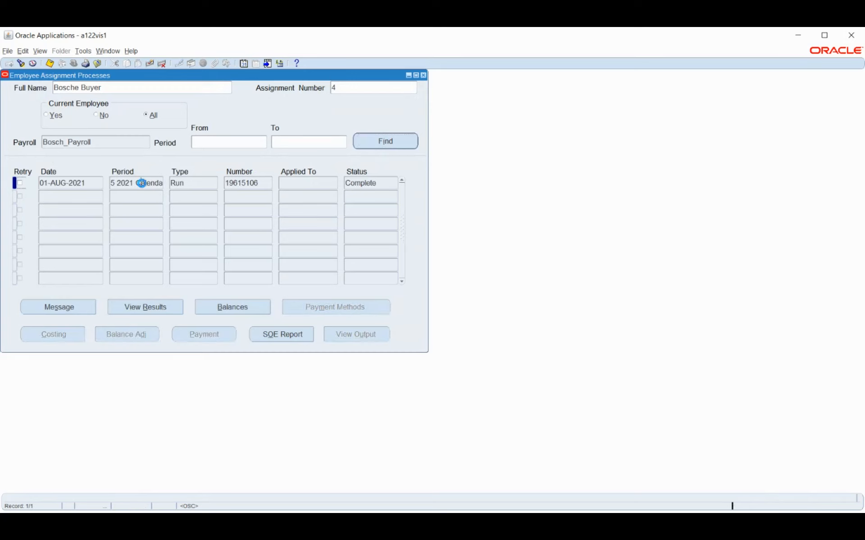
Step: Check the period and type of the employee's 01-AUG-2021 run, view its balances, and close the Balances window
drag(111, 183, 142, 183)
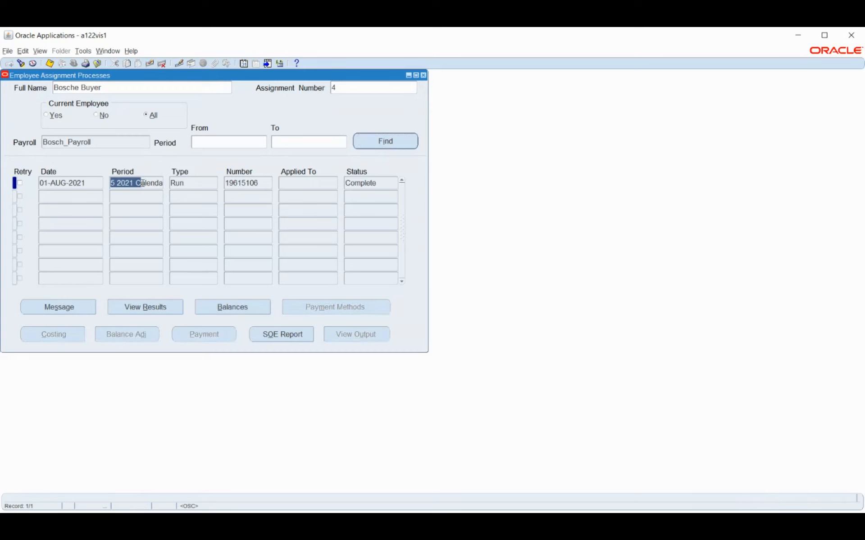
click(198, 183)
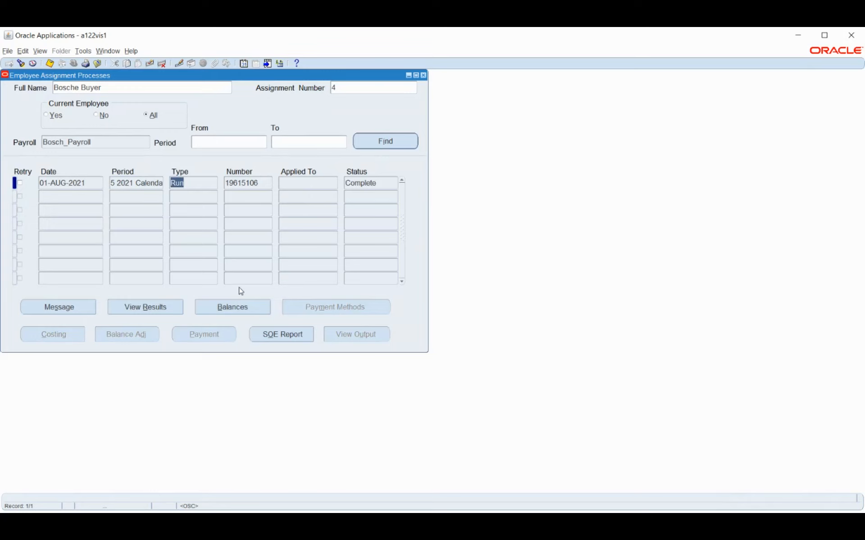
click(224, 309)
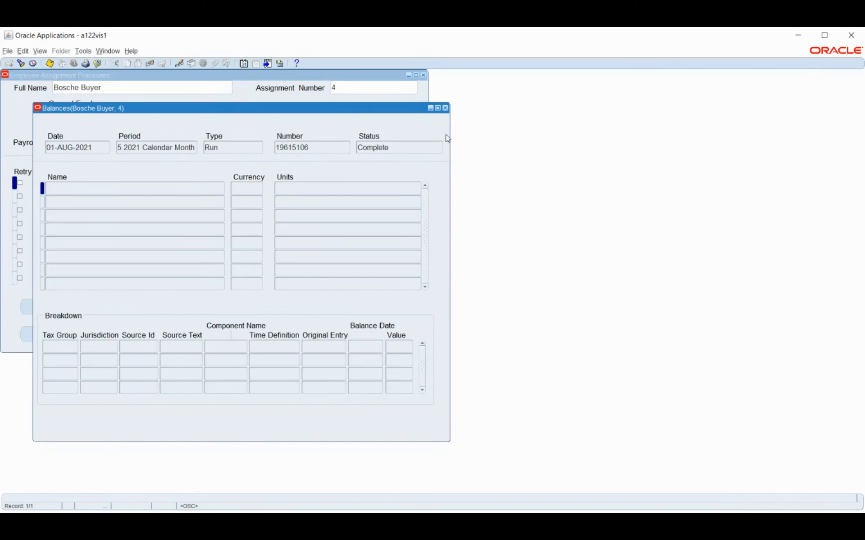
click(445, 108)
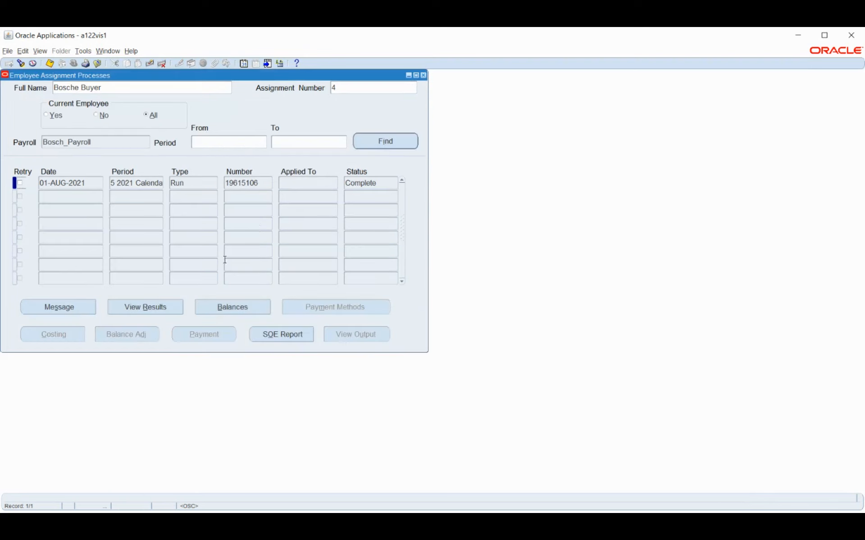
Step: View the run results by element, examine the Bosche_Professional voluntary deduction's pay value and sign, and close the results
click(165, 307)
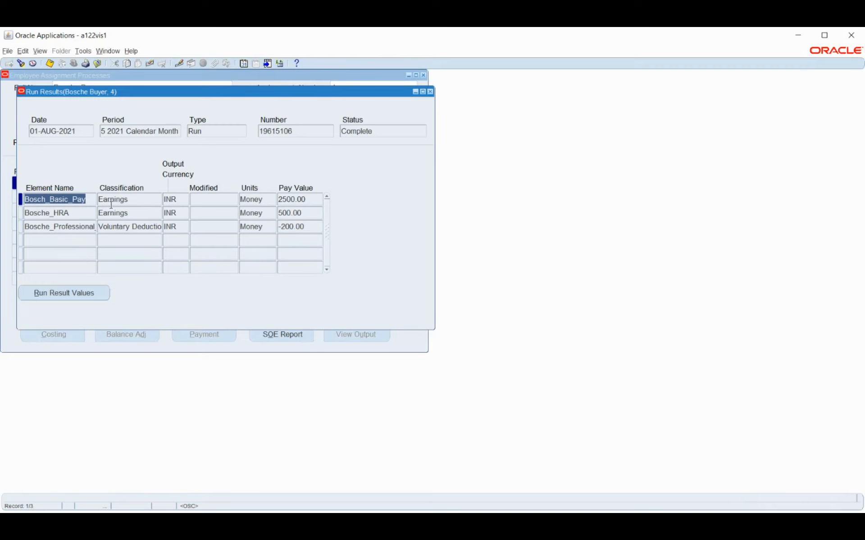
click(83, 228)
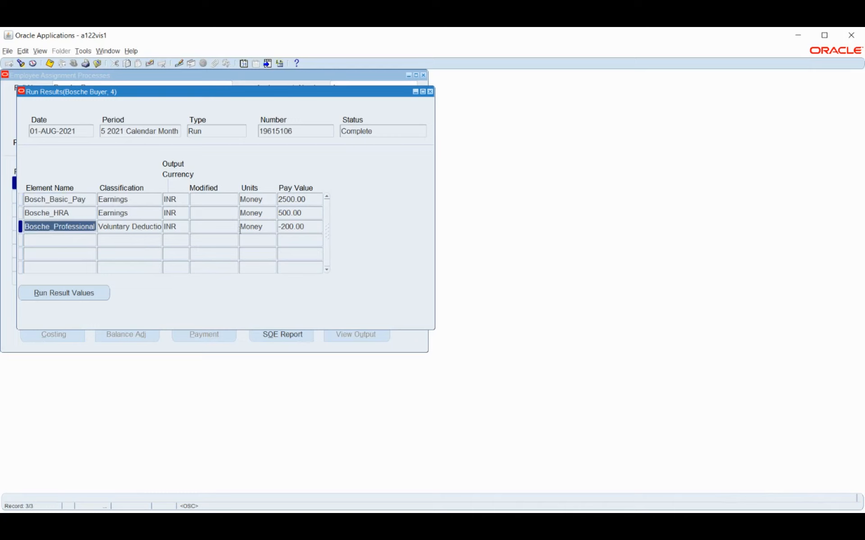
double_click(306, 228)
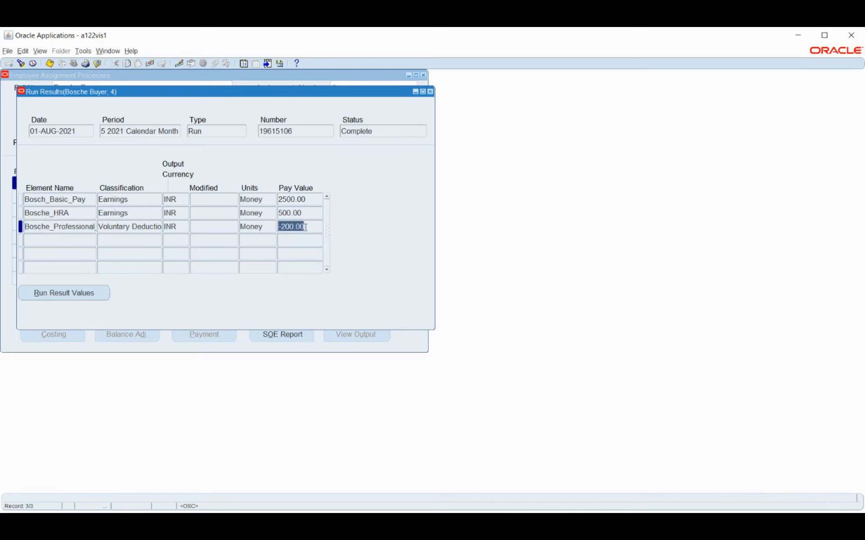
click(280, 227)
drag(282, 227, 269, 231)
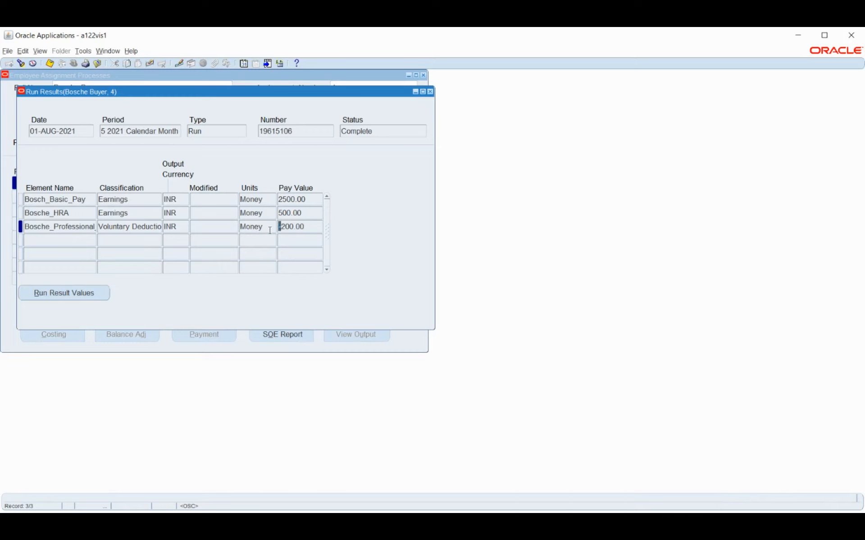
click(313, 226)
click(430, 91)
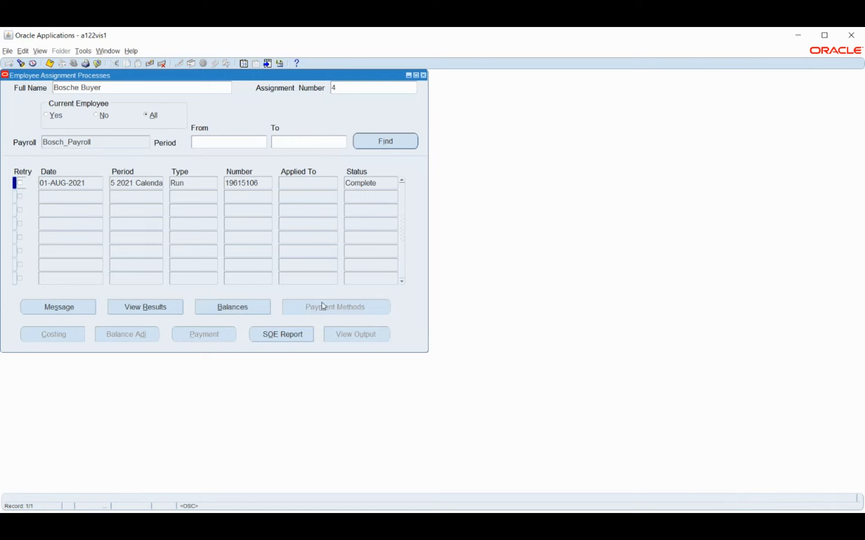
Step: Try to open the SOE Report for the employee's run, and close the Employee Assignment Processes form
click(278, 336)
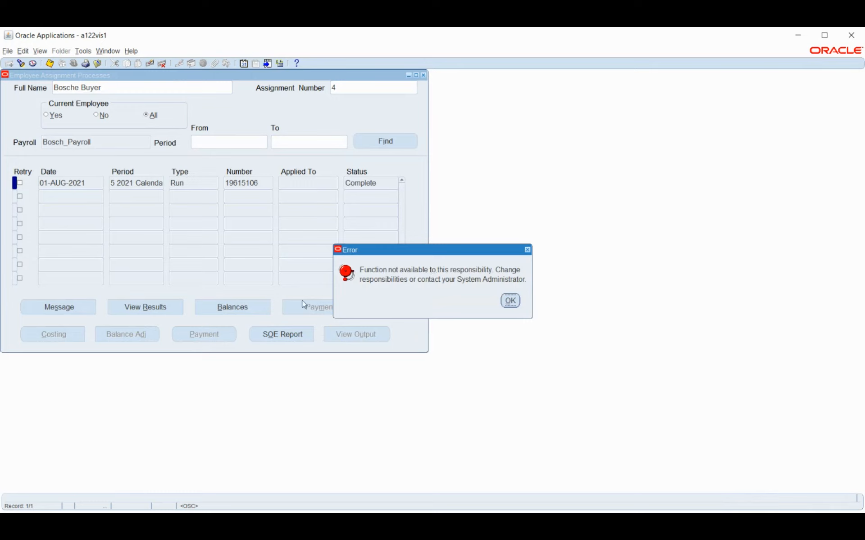
click(515, 302)
click(212, 183)
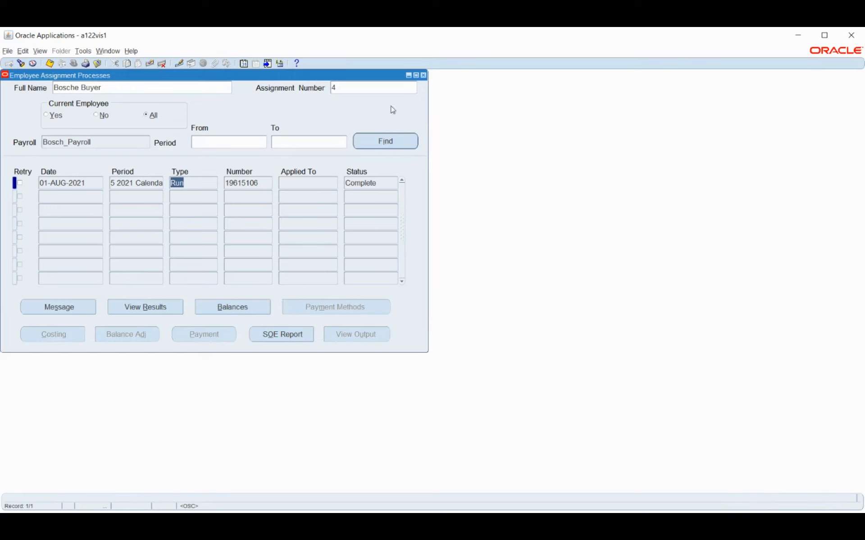
click(423, 75)
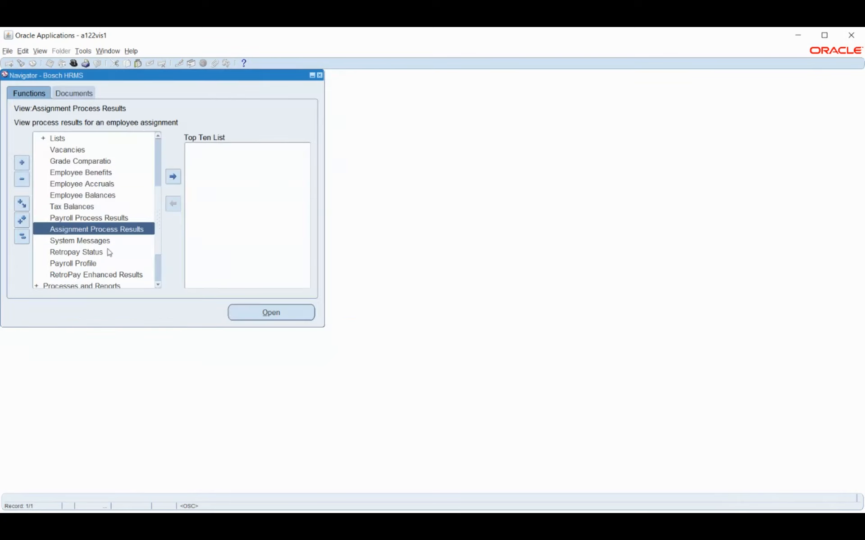
Step: Open Payroll Process Results and choose Bosch_Payroll as the payroll to query
double_click(70, 218)
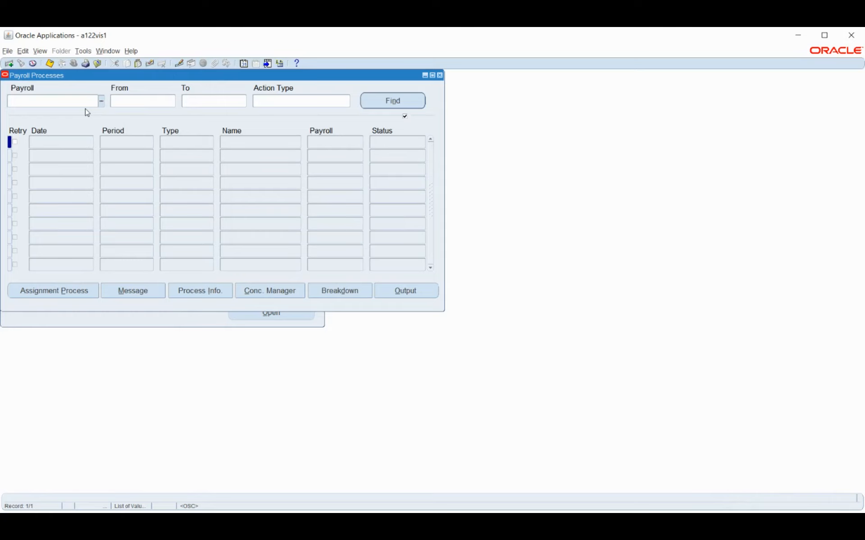
click(101, 101)
Step: Examine the list of available action types, enlarging it for reading, and close it without choosing one
click(294, 100)
click(346, 101)
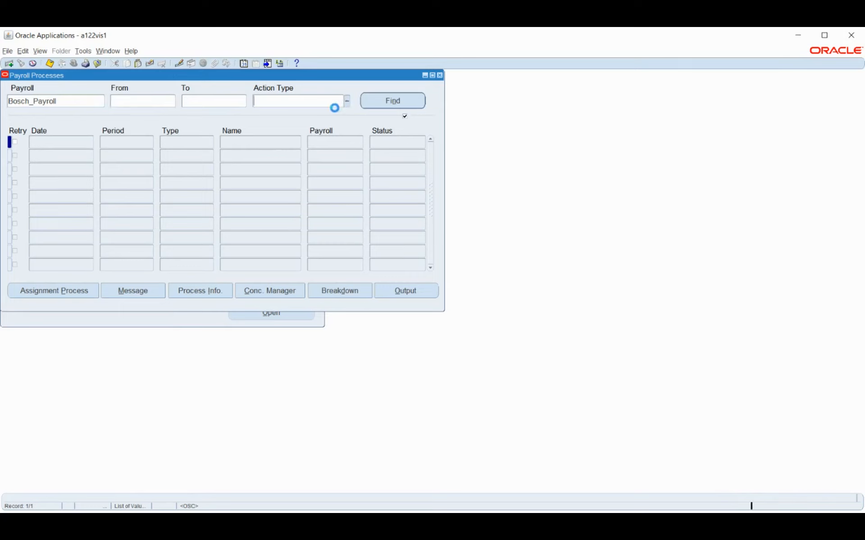
drag(137, 188, 290, 146)
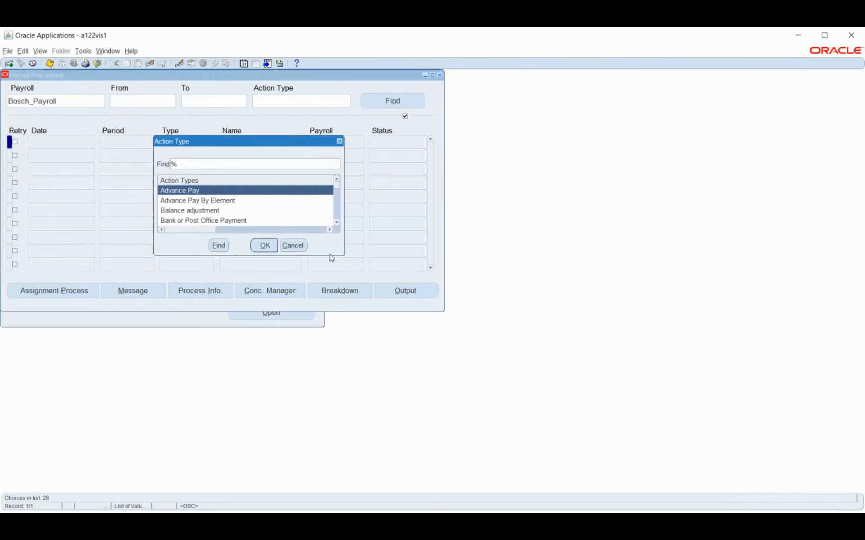
drag(328, 256, 276, 404)
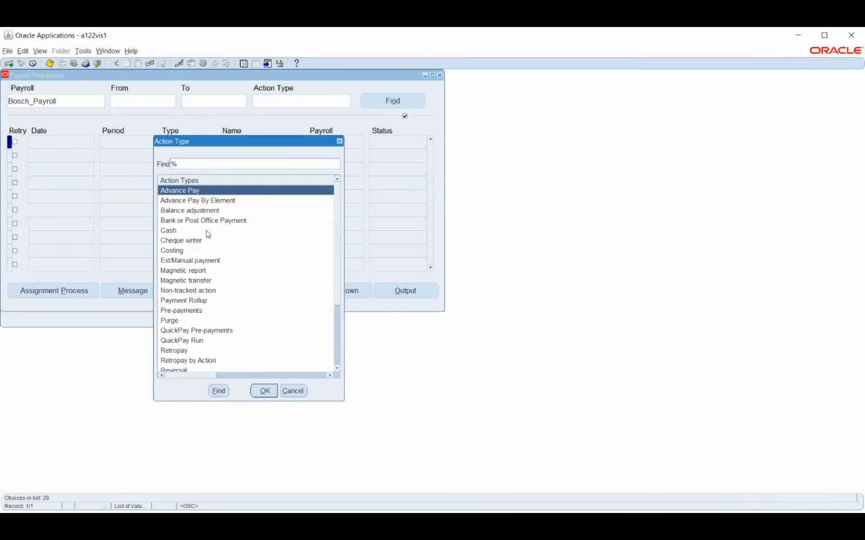
scroll(208, 234, down, 2)
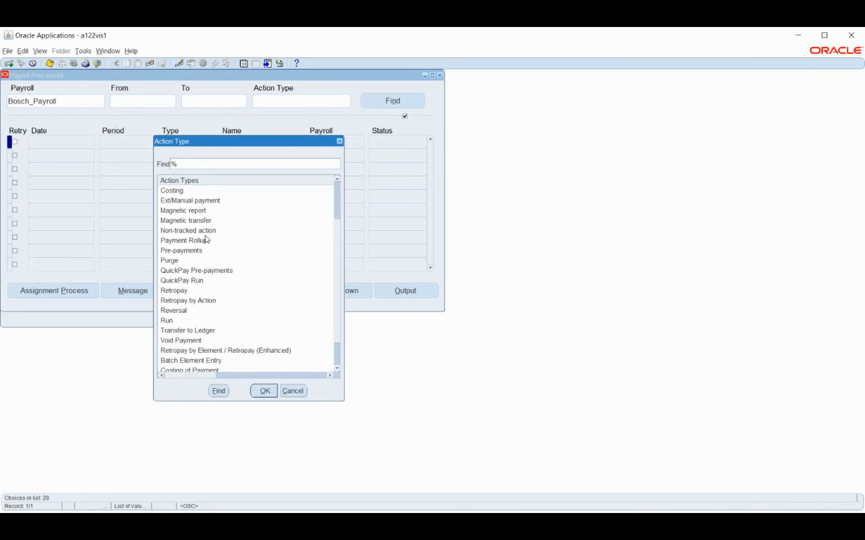
scroll(206, 239, down, 1)
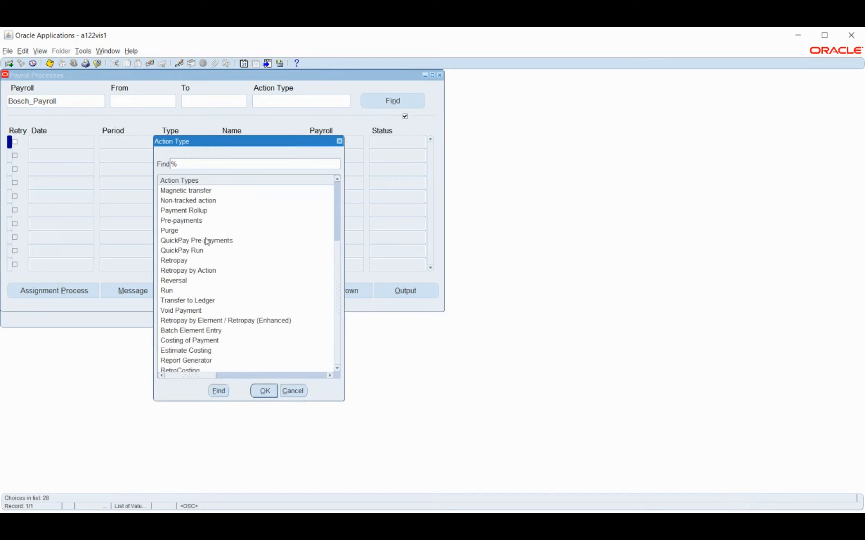
scroll(207, 241, up, 3)
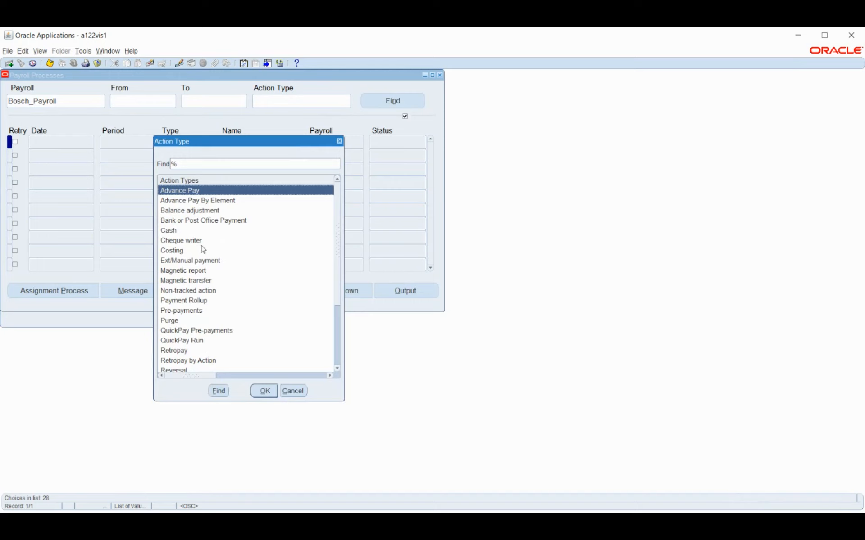
scroll(200, 252, down, 1)
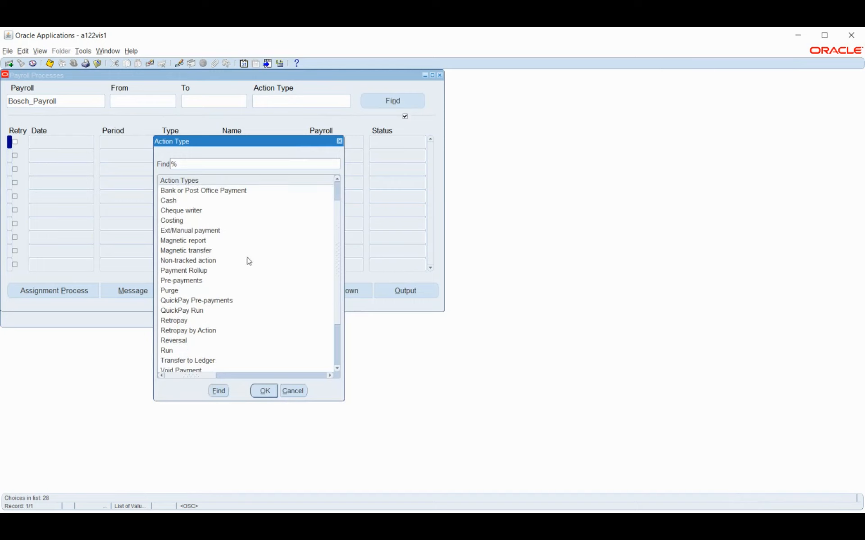
click(293, 391)
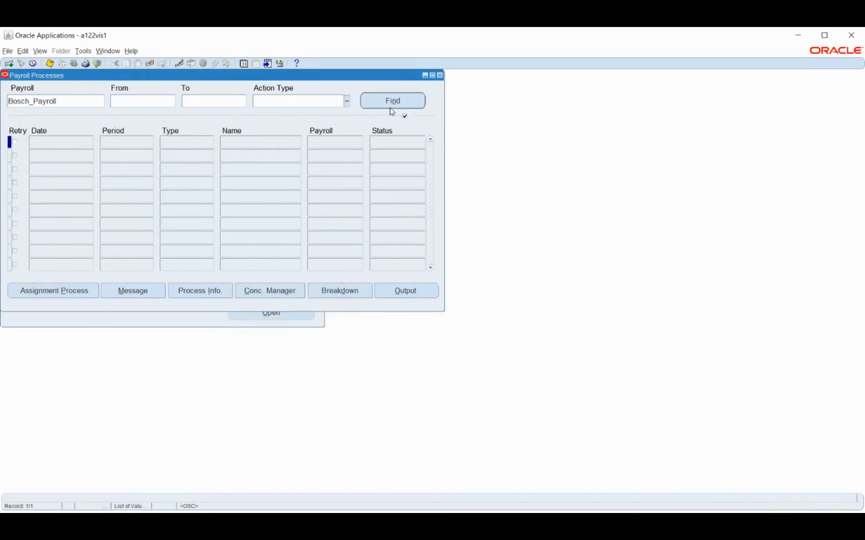
Step: Find all Bosch_Payroll processes, open the assignment processes of the 01-AUG-2021 run, and select the first employee
click(393, 101)
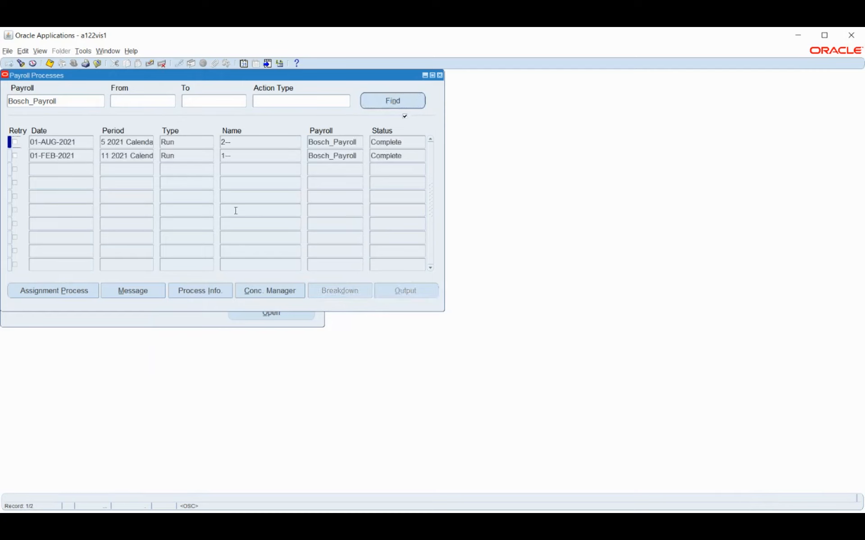
click(114, 141)
click(83, 142)
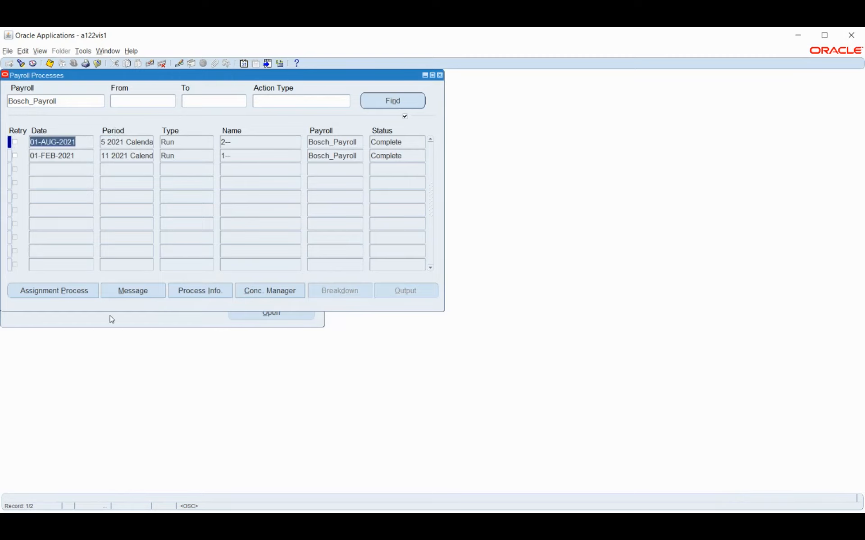
click(62, 293)
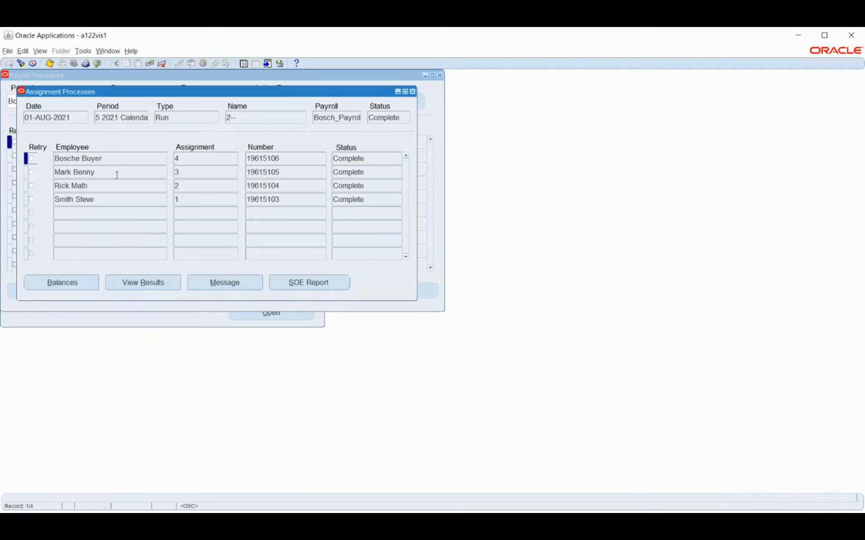
click(118, 158)
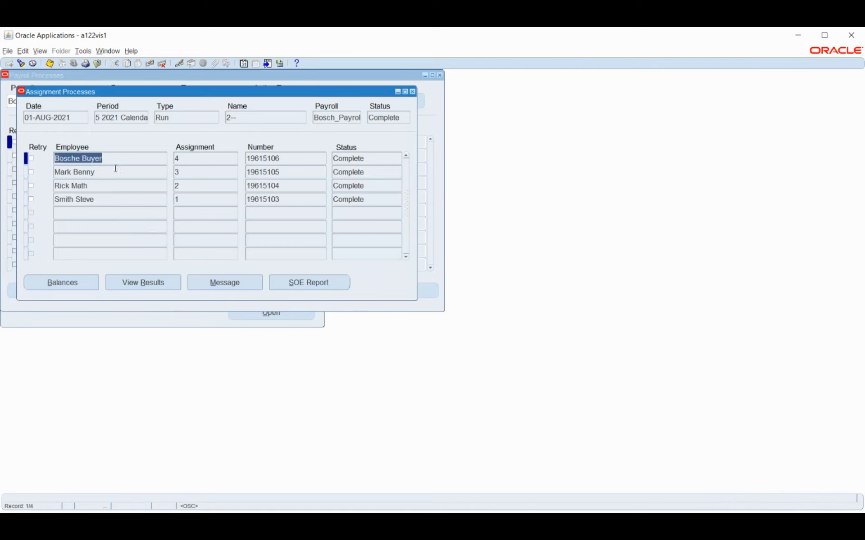
Step: Review the employee rows and the name and period details of the 01-AUG-2021 run, and close its assignment processes
click(110, 175)
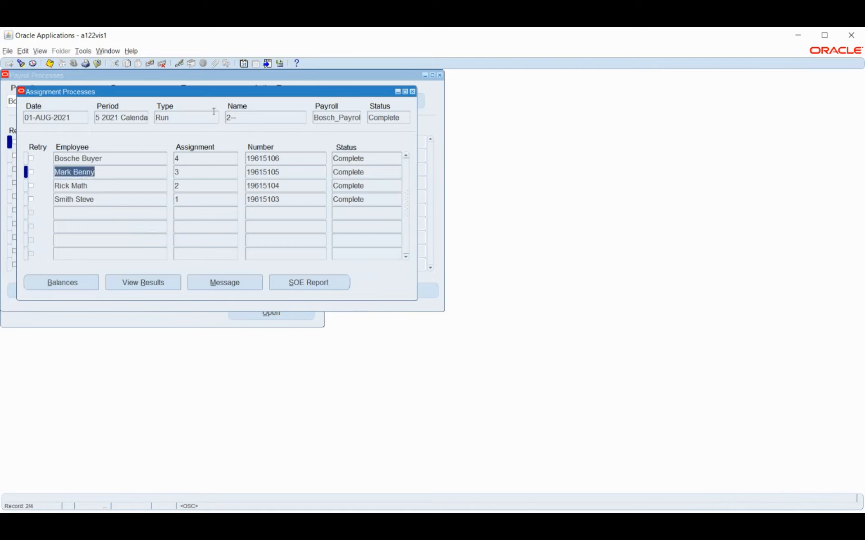
click(251, 120)
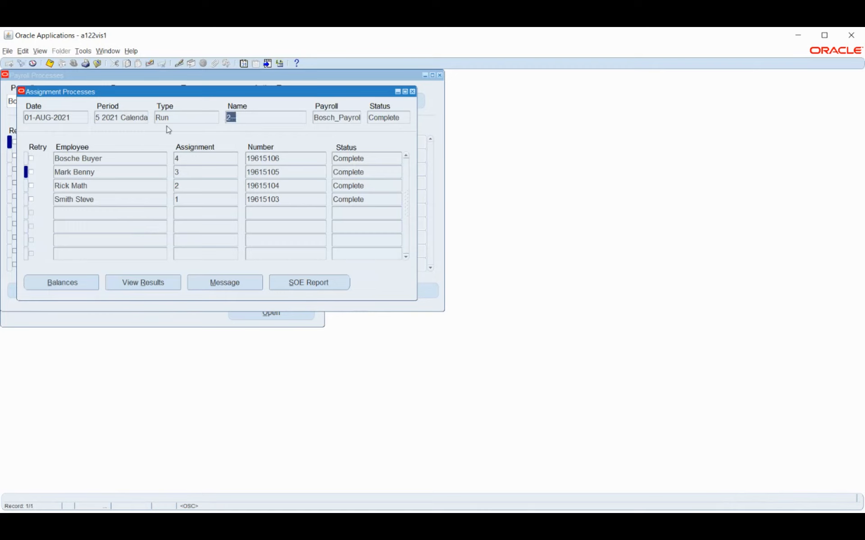
click(126, 118)
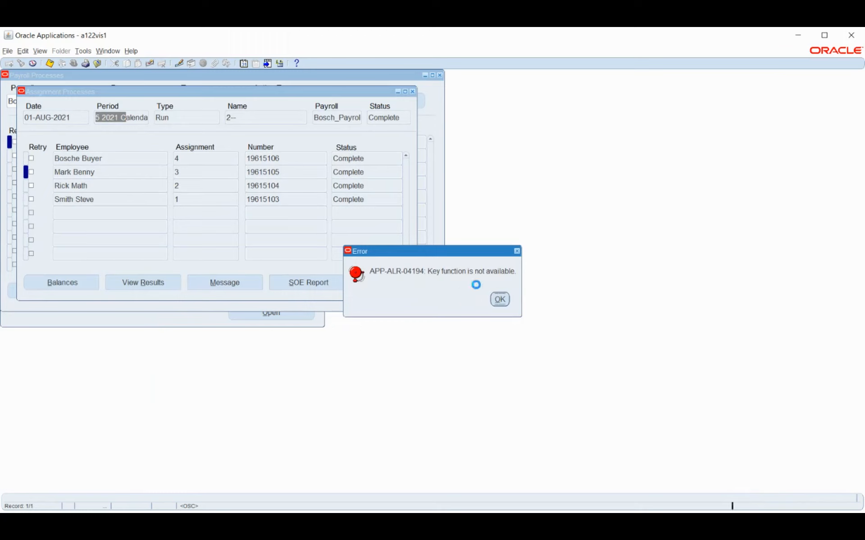
key(Return)
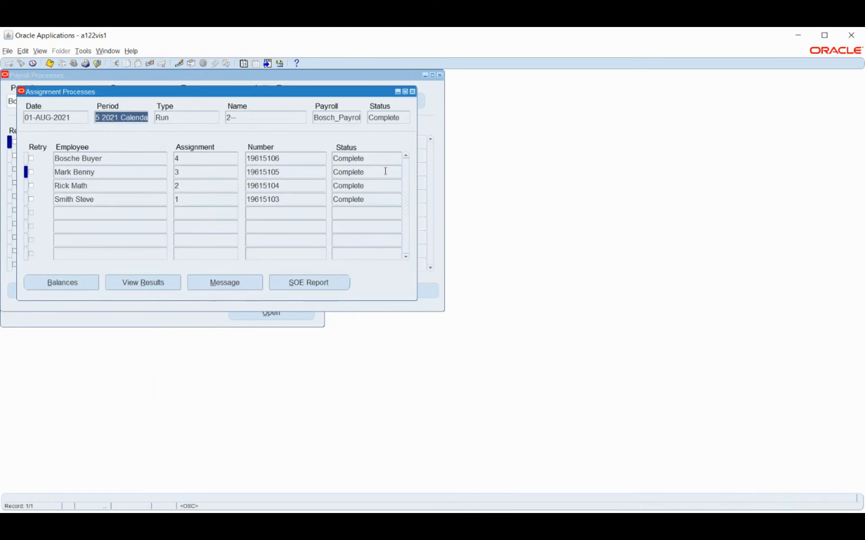
click(413, 93)
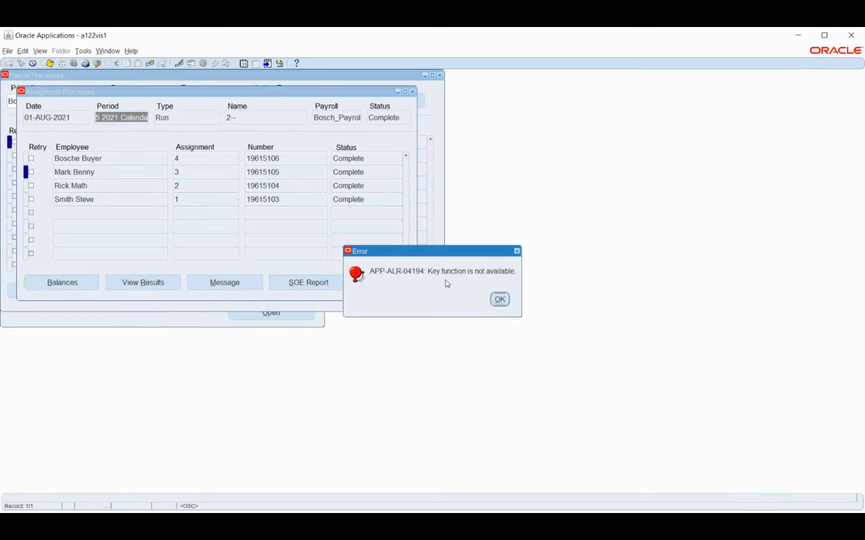
click(501, 300)
click(437, 284)
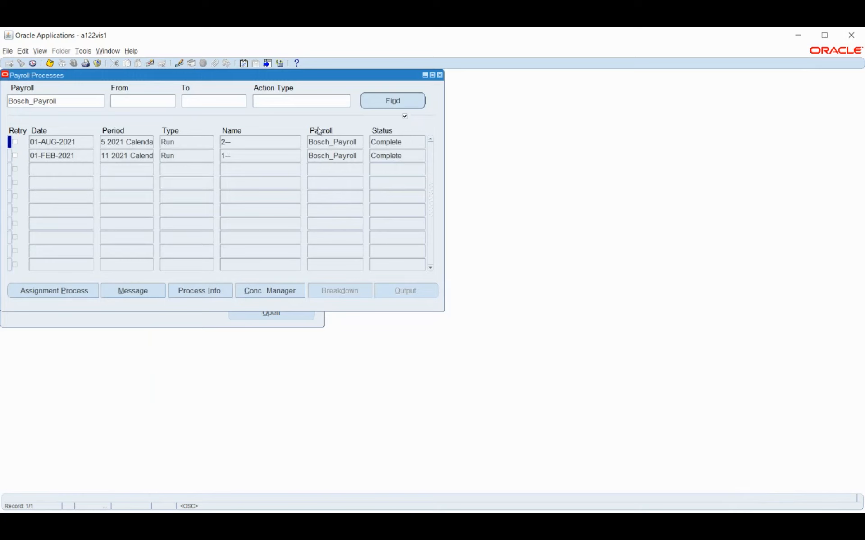
Step: Reopen the assignment processes of the 01-AUG-2021 run, try to view results from its first row, and close the form
drag(331, 117, 313, 118)
click(119, 161)
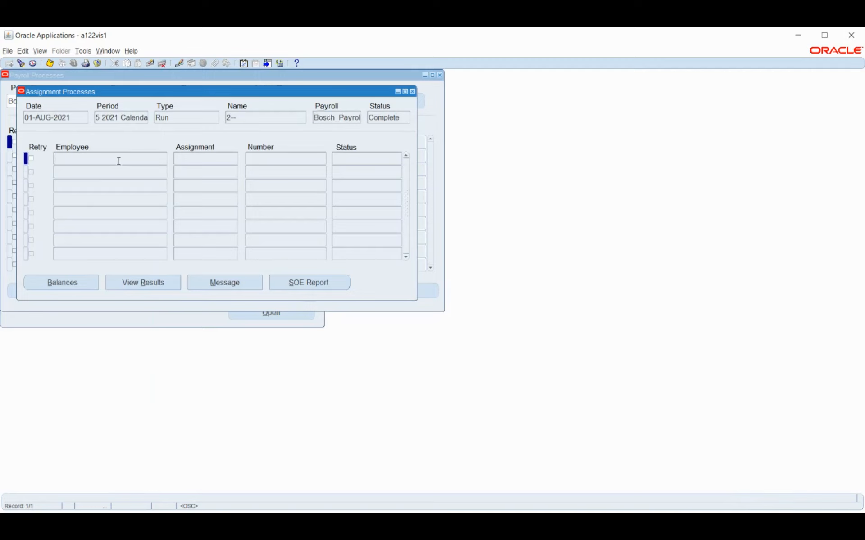
click(144, 284)
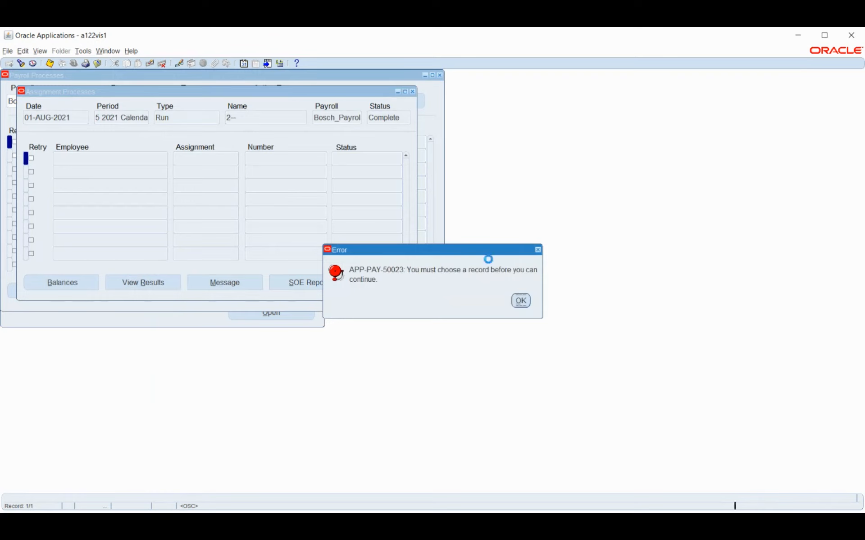
key(Return)
click(413, 91)
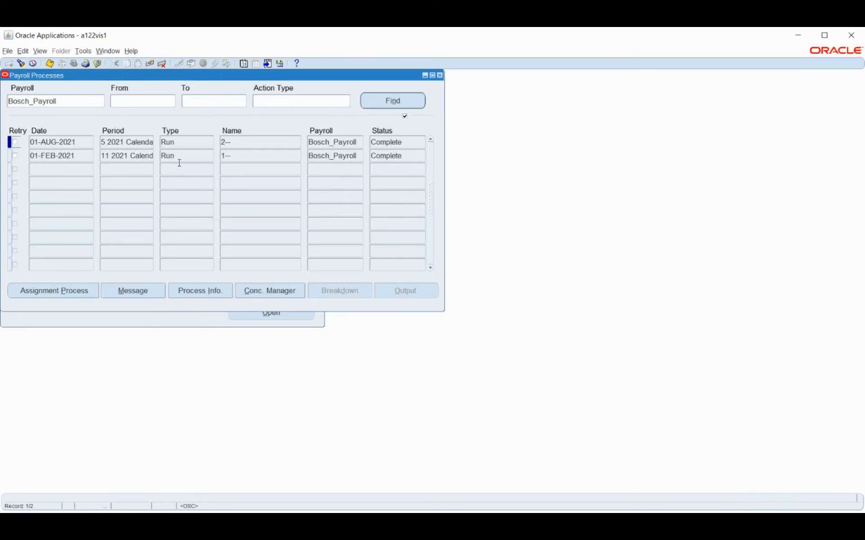
Step: Check the process info and the concurrent request of the 01-FEB-2021 run, closing each one after viewing
click(183, 158)
click(232, 155)
click(198, 290)
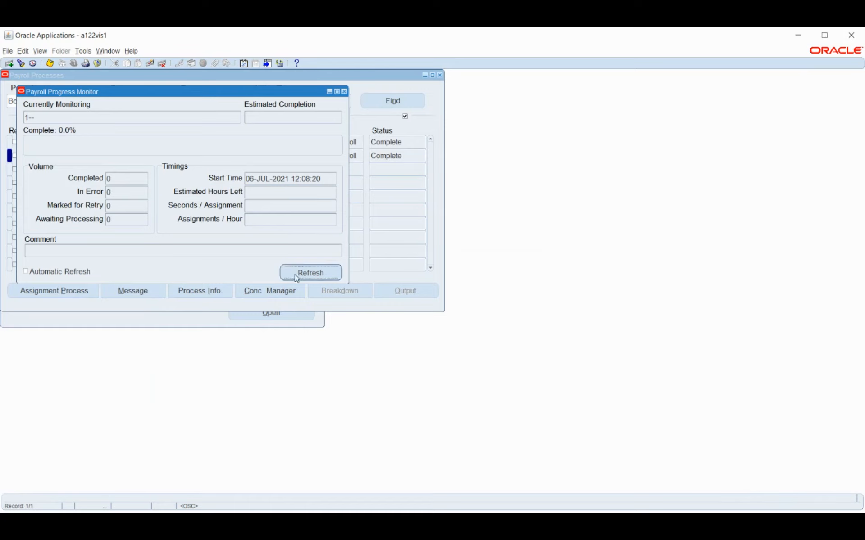
click(344, 92)
click(241, 292)
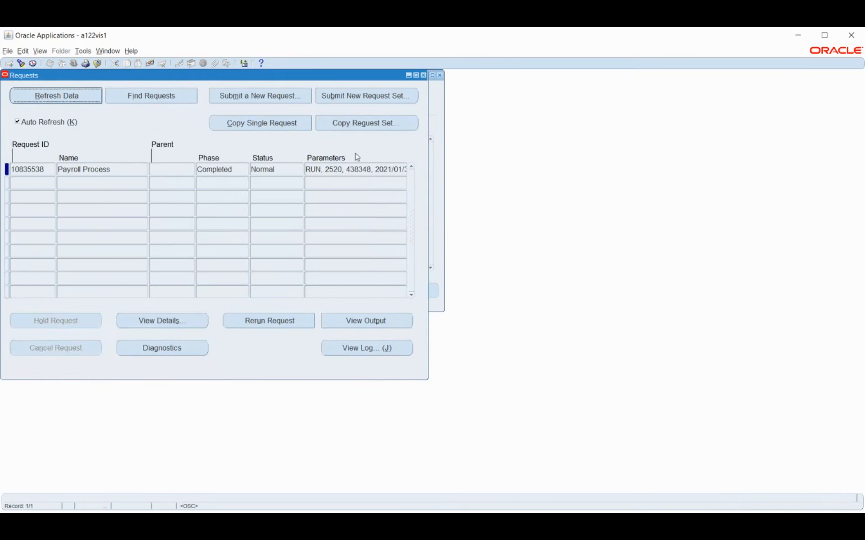
click(424, 76)
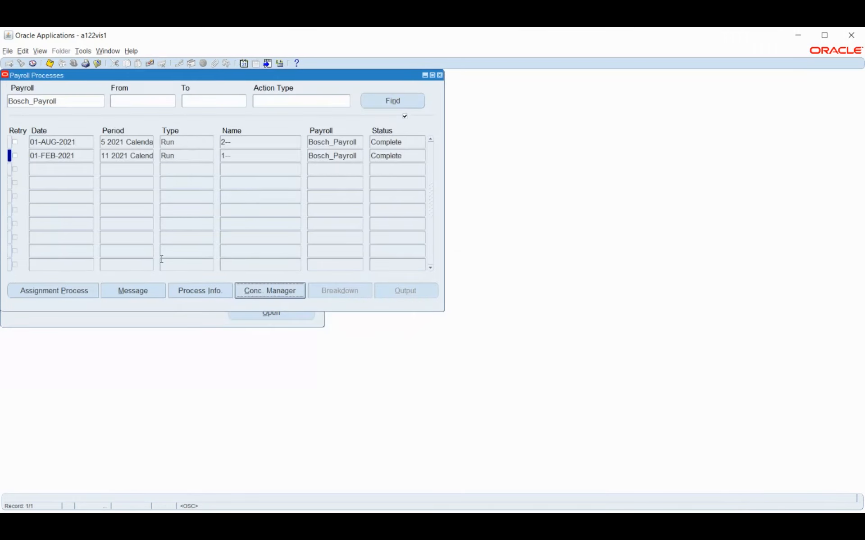
Step: Check the assignment processes of the 01-FEB-2021 run, and close them together with the Payroll Processes form
click(68, 292)
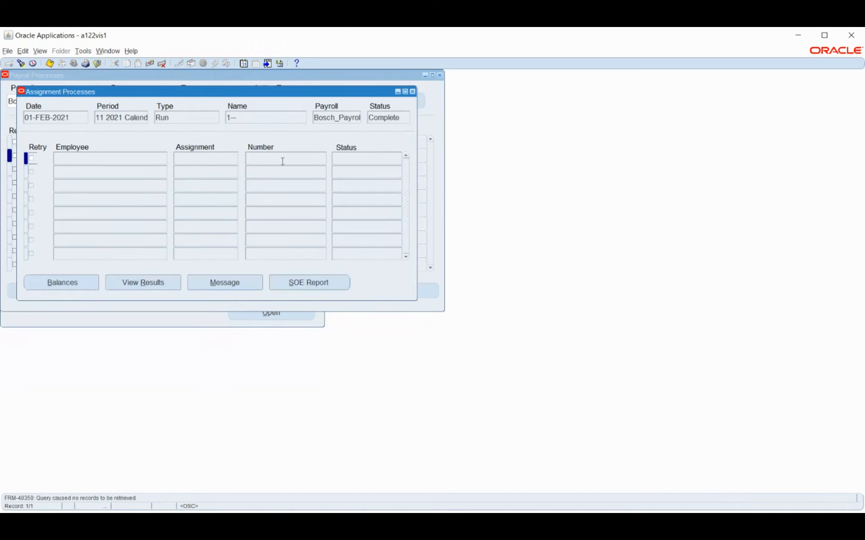
click(199, 158)
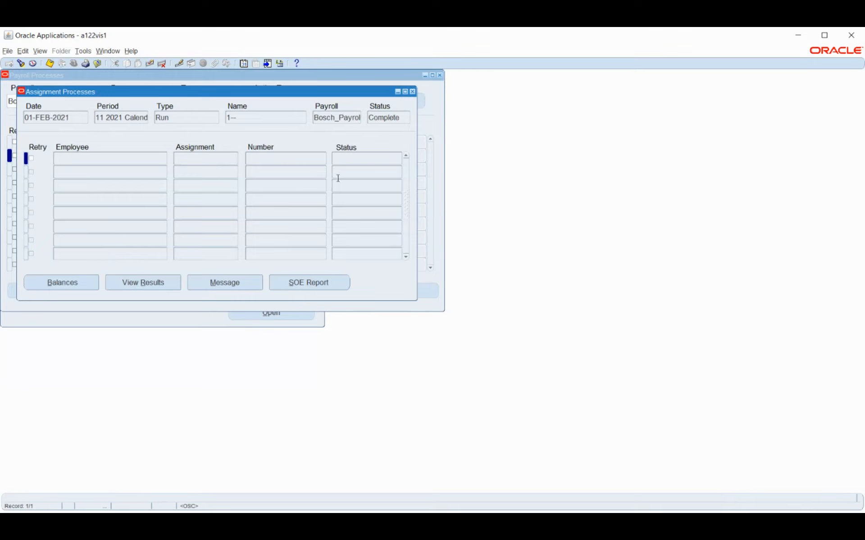
click(412, 92)
click(440, 76)
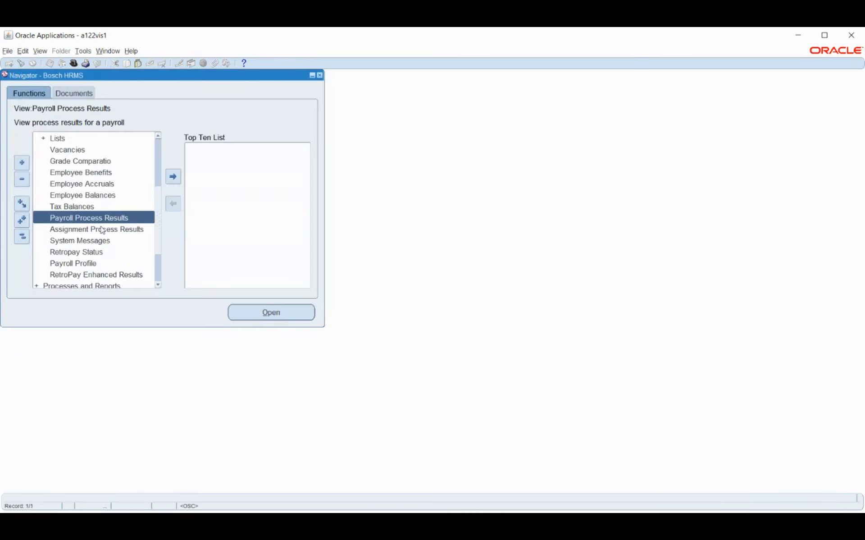
Step: Collapse the navigator tree and start a new single request for the PrePayments program
click(21, 236)
click(41, 51)
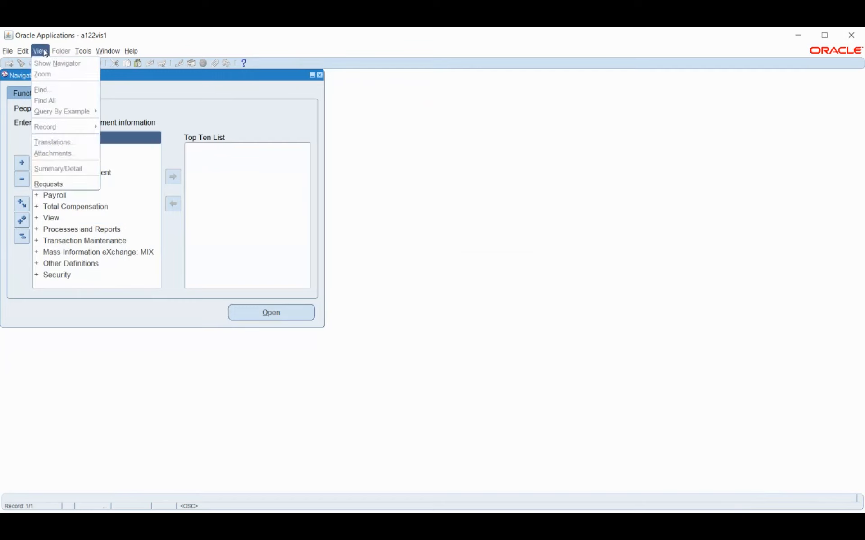
click(55, 184)
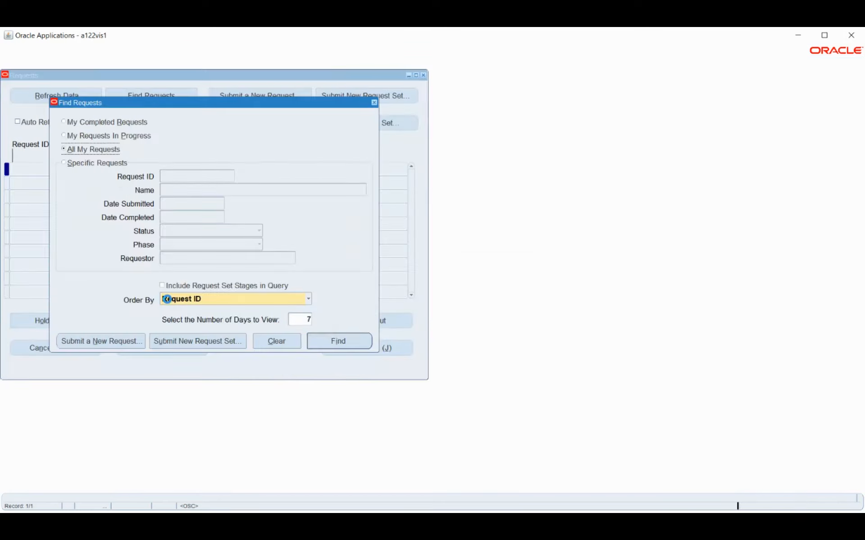
click(100, 341)
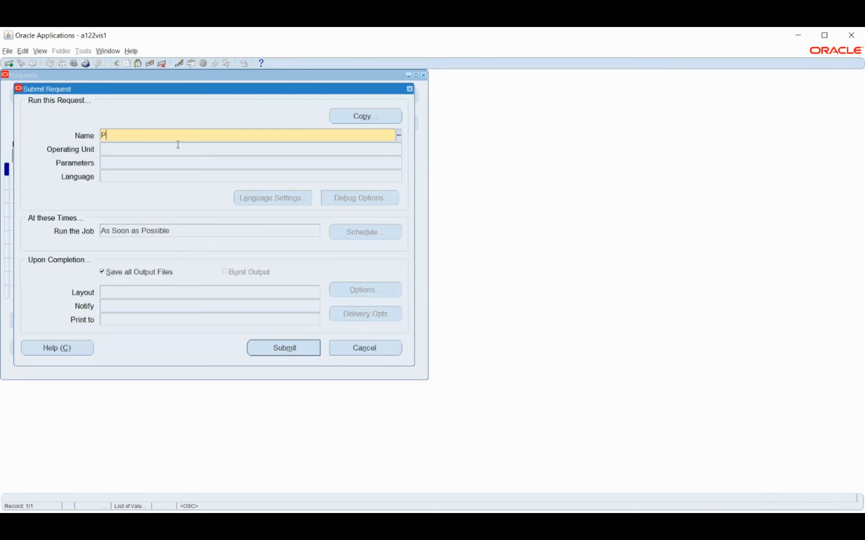
key(Tab)
click(142, 230)
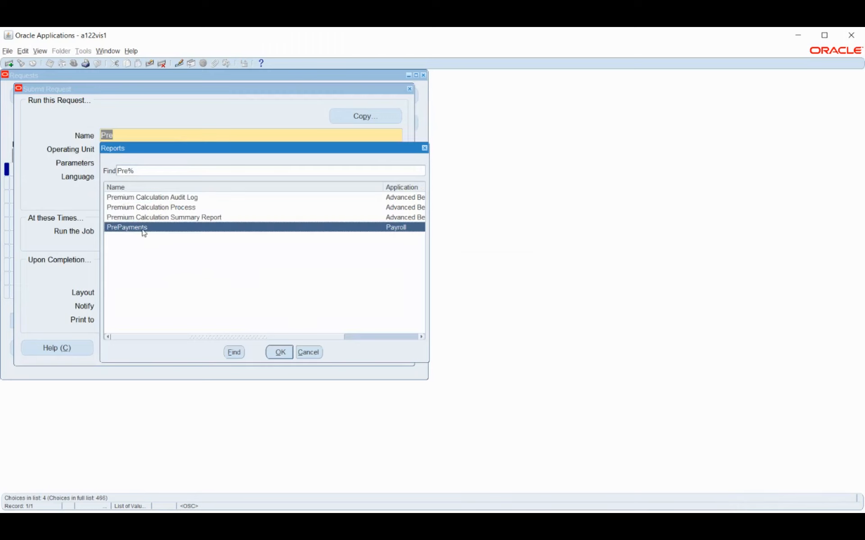
click(276, 353)
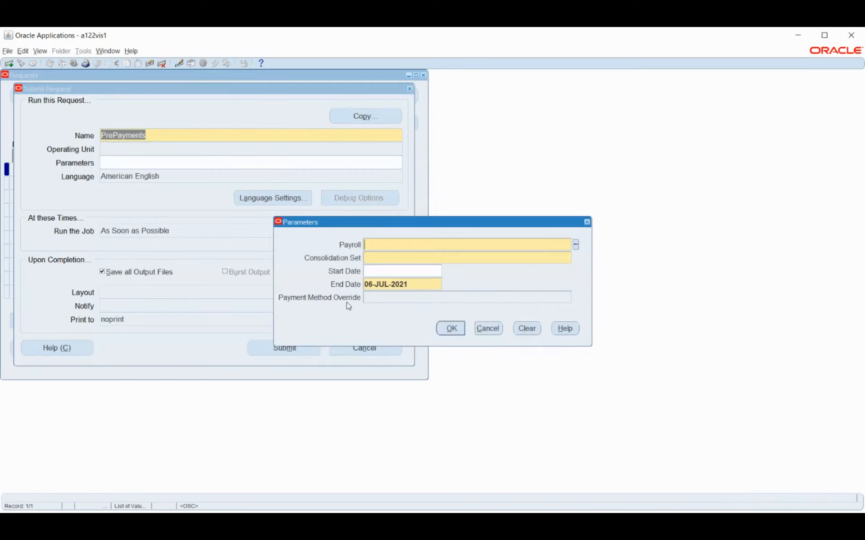
Step: Submit PrePayments for Bosch_Payroll with consolidation set Bosch_Business_Group and end date 01-FEB-2021, declining to submit another request
click(576, 245)
click(422, 287)
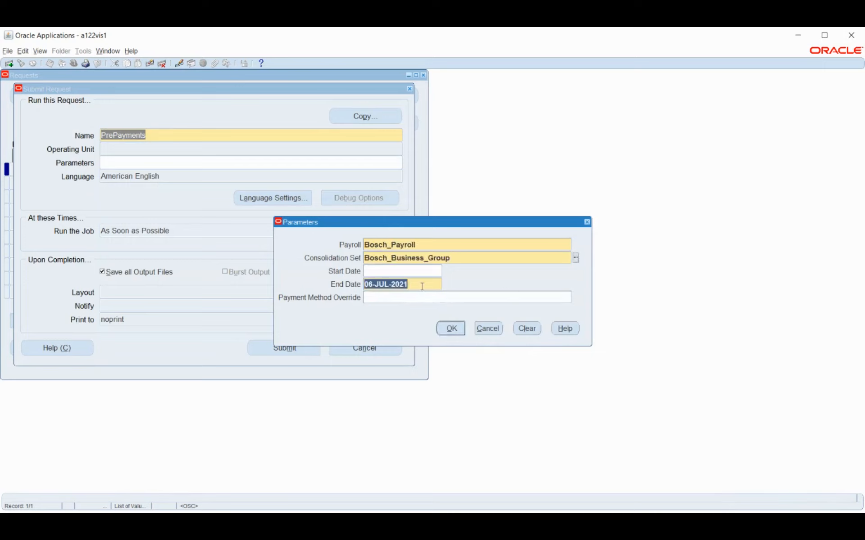
text(1feb)
key(Tab)
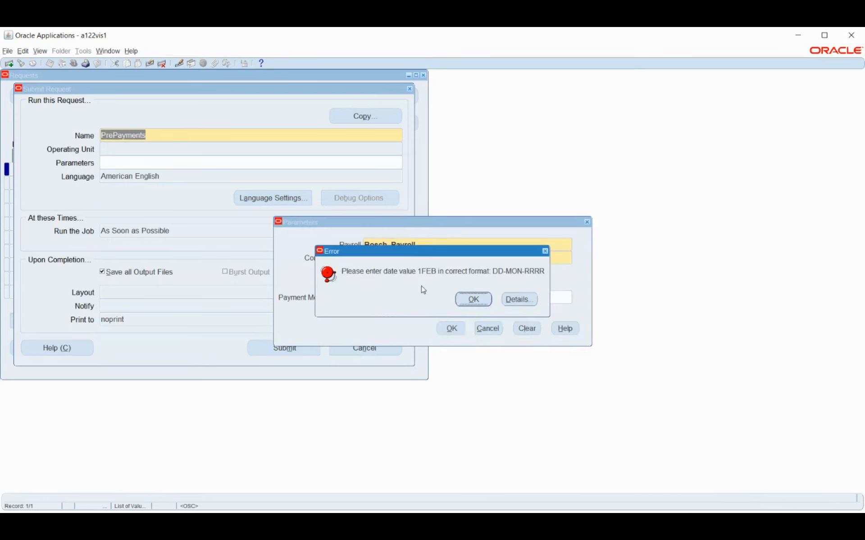
click(473, 299)
click(418, 286)
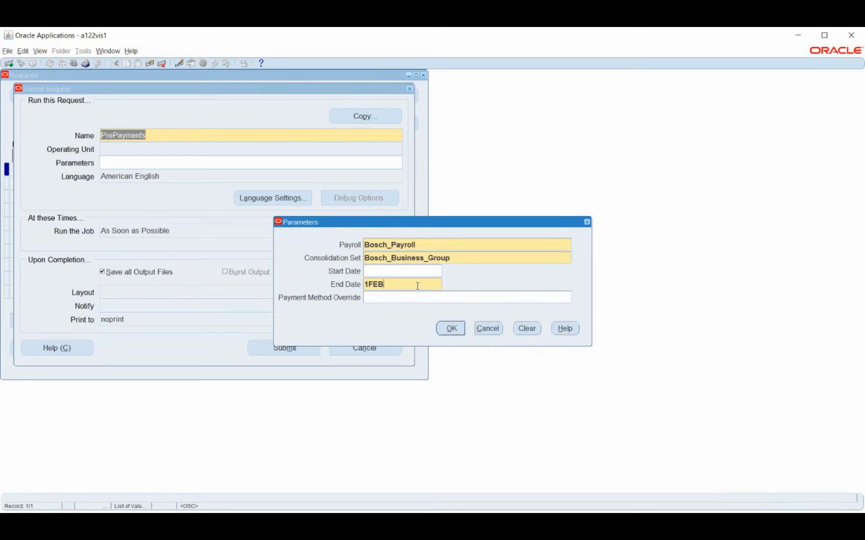
text(21)
key(Tab)
click(454, 330)
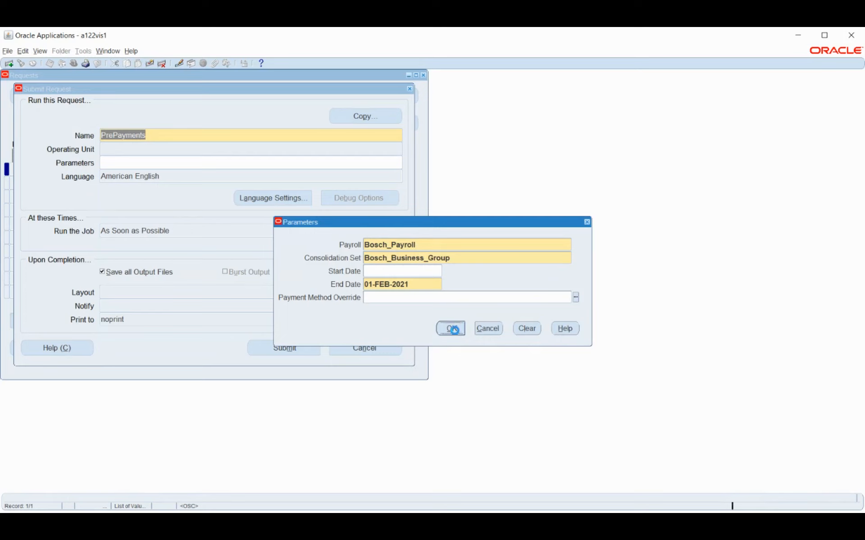
click(288, 355)
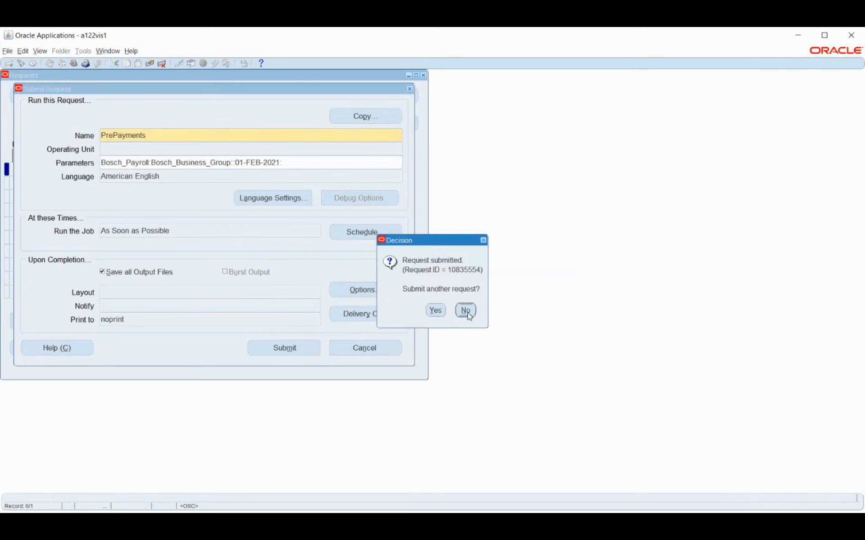
key(Return)
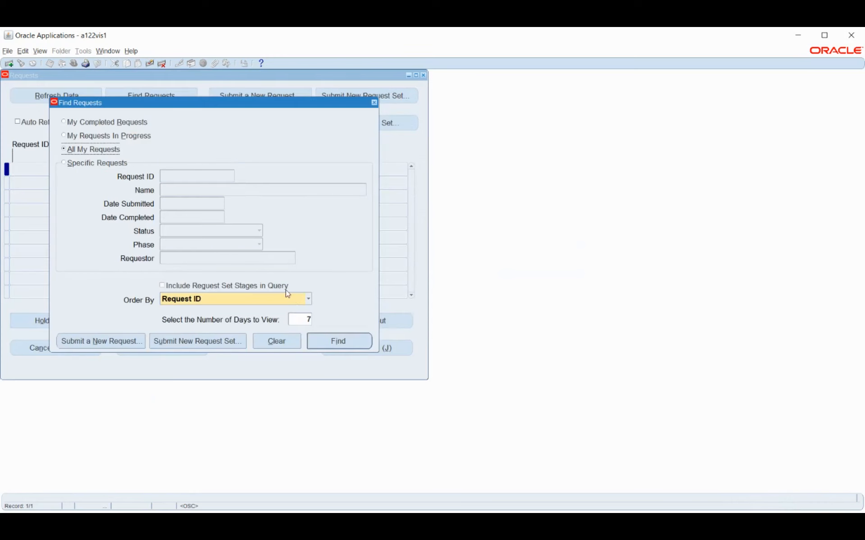
Step: Find all own requests and keep refreshing the list until PrePayments and its payroll worker processes complete
click(317, 342)
click(54, 95)
click(55, 97)
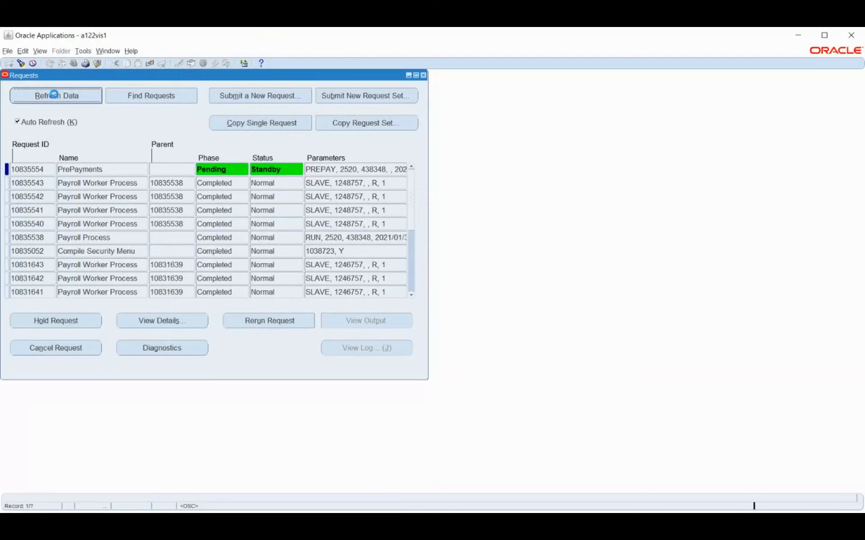
click(55, 96)
click(54, 95)
click(54, 95)
click(55, 97)
click(55, 96)
click(54, 96)
click(55, 97)
click(55, 97)
click(54, 97)
click(55, 97)
click(55, 97)
click(55, 97)
click(55, 97)
click(54, 97)
click(55, 97)
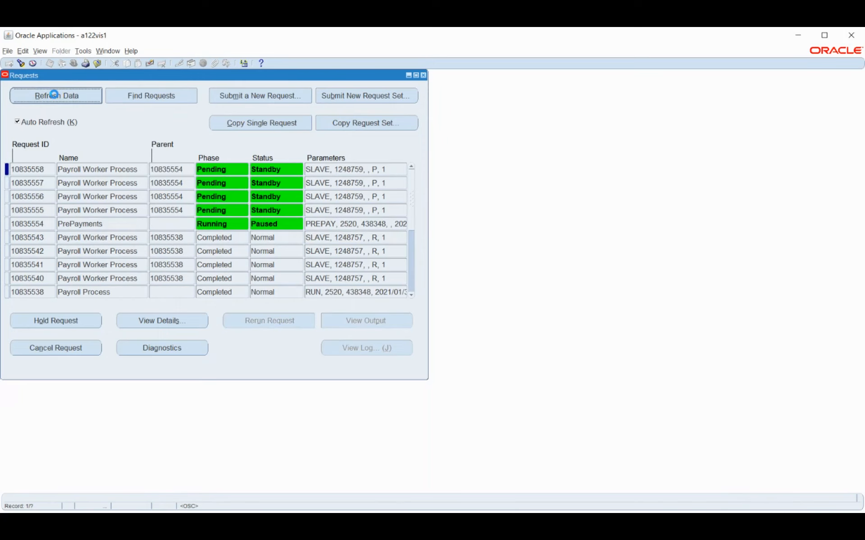
click(55, 97)
click(55, 97)
click(55, 97)
click(55, 97)
click(55, 96)
click(55, 96)
click(55, 96)
click(54, 96)
click(54, 95)
click(55, 97)
click(55, 97)
click(55, 96)
click(55, 96)
click(54, 96)
click(54, 97)
click(55, 97)
click(55, 97)
click(55, 97)
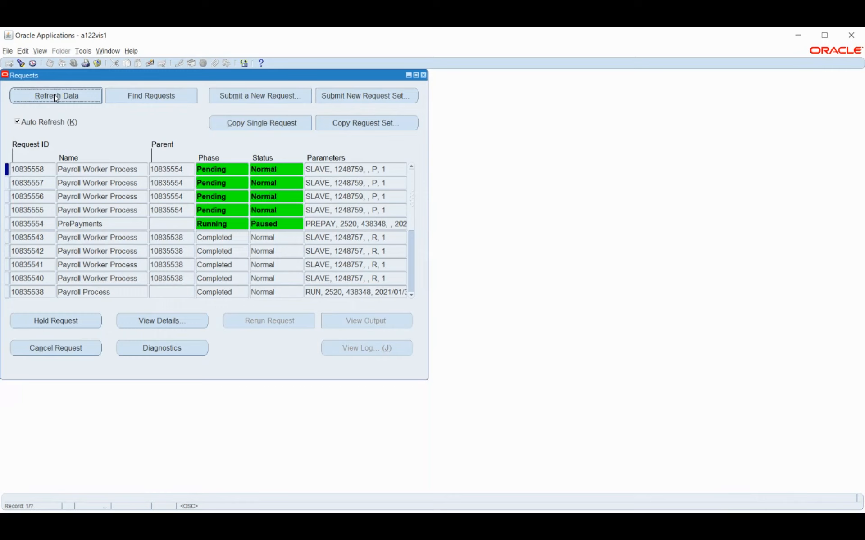
click(55, 97)
click(55, 97)
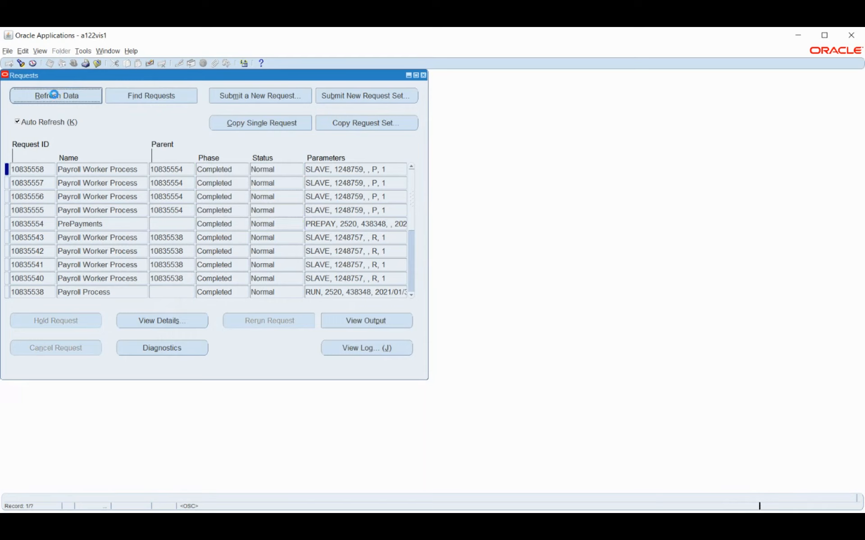
Step: Close the Requests form and open Assignment Process Results from the View functions of Bosch HRMS
click(424, 75)
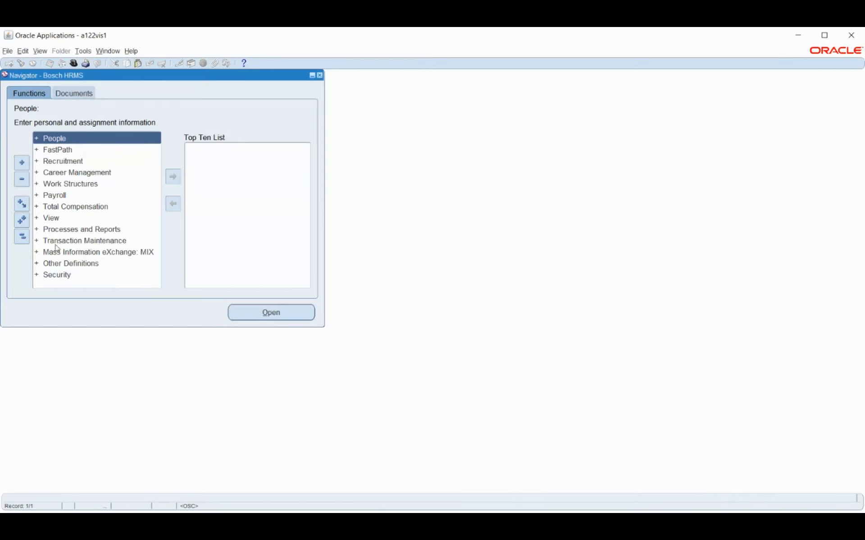
double_click(51, 218)
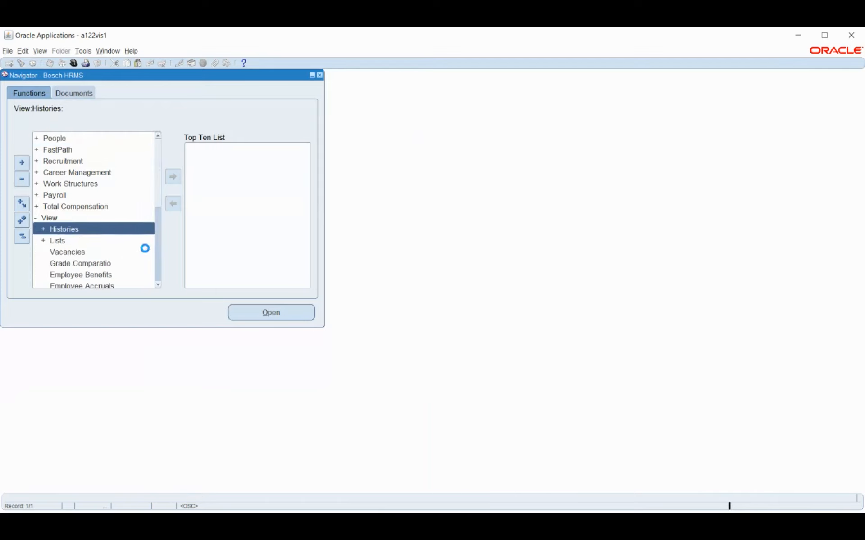
scroll(142, 235, down, 2)
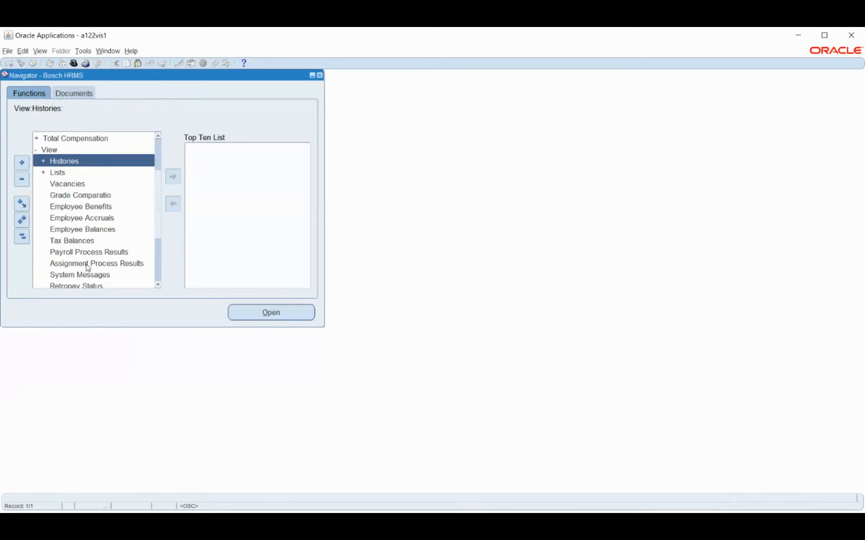
click(86, 264)
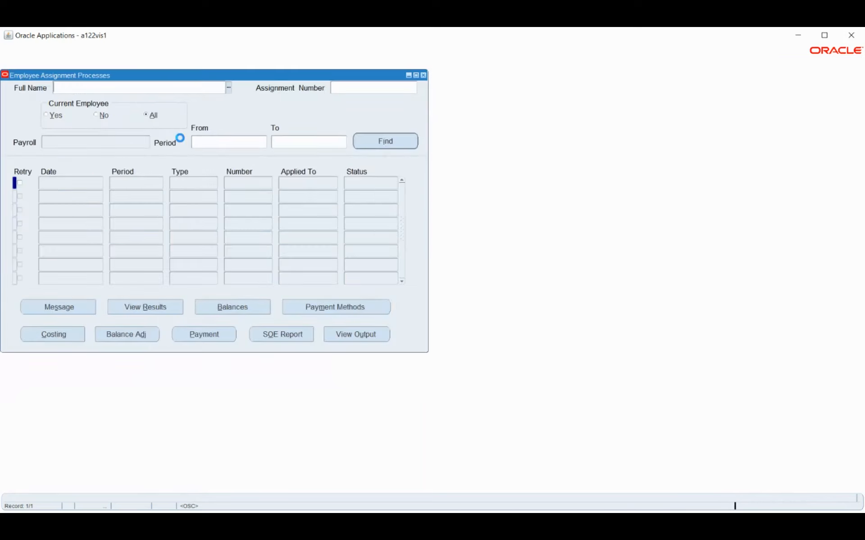
Step: List all employees, query the assignment processes of the first listed employee, and close the form after checking them
click(228, 89)
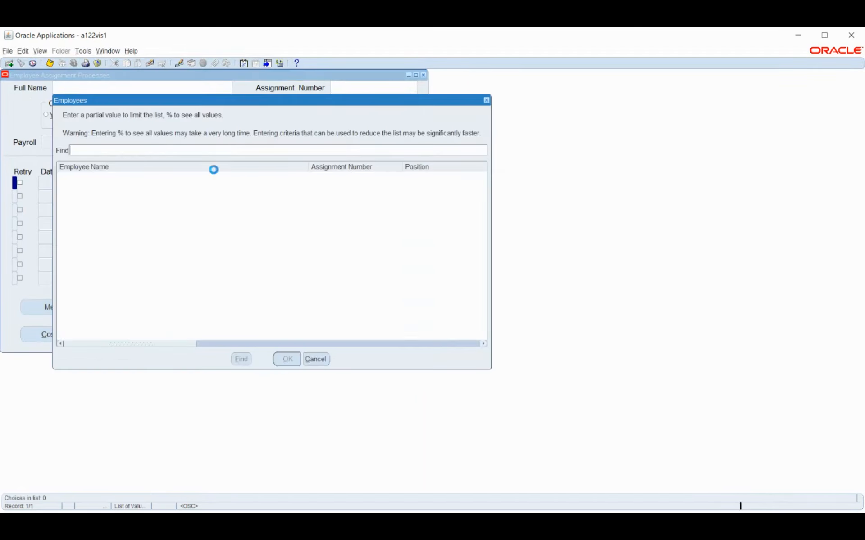
text(%)
key(Return)
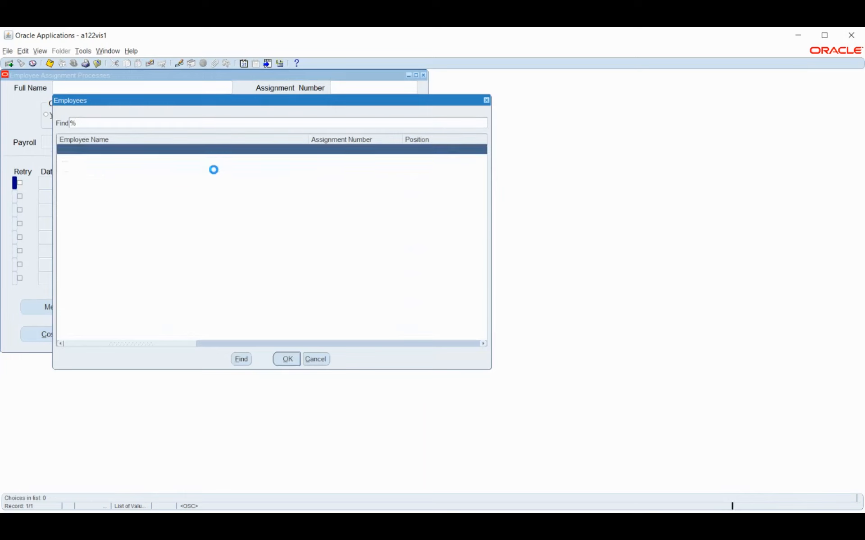
key(Down)
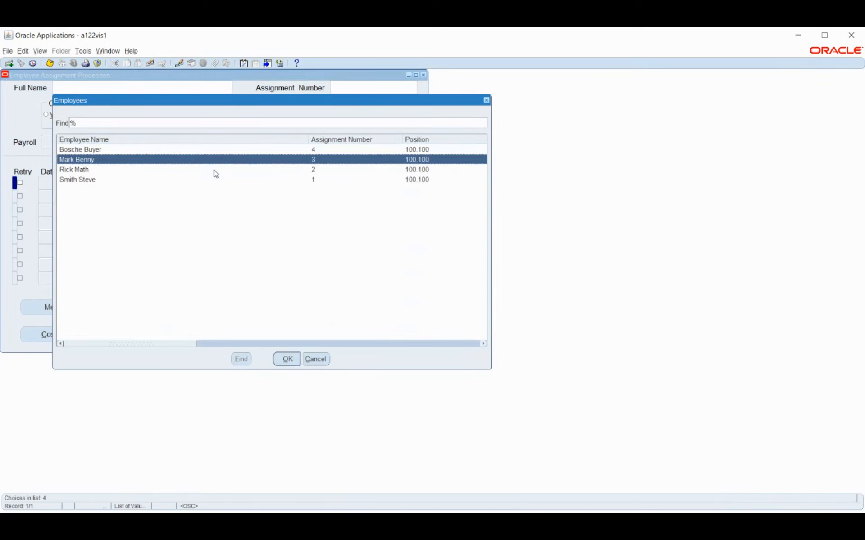
key(Up)
key(Return)
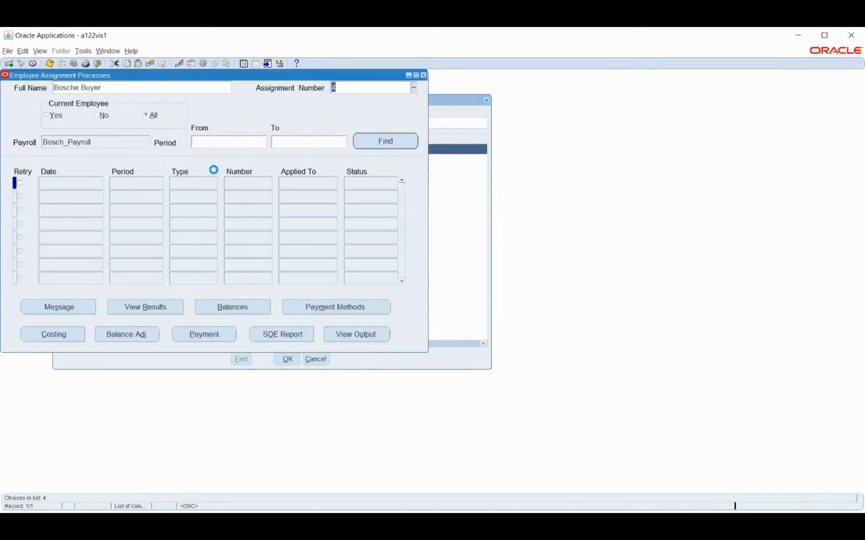
key(Return)
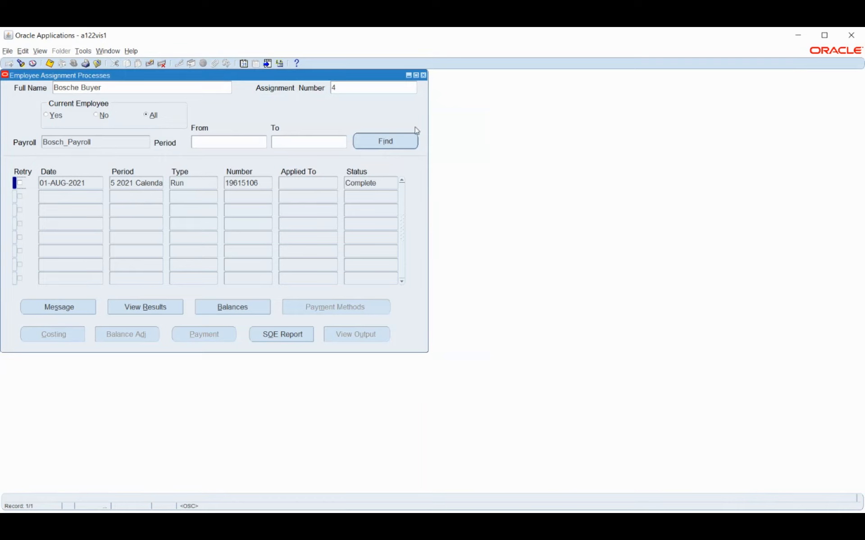
click(426, 76)
Step: Open the People form to enter and maintain people, and find the same employee's record by part of the full name
scroll(108, 170, up, 2)
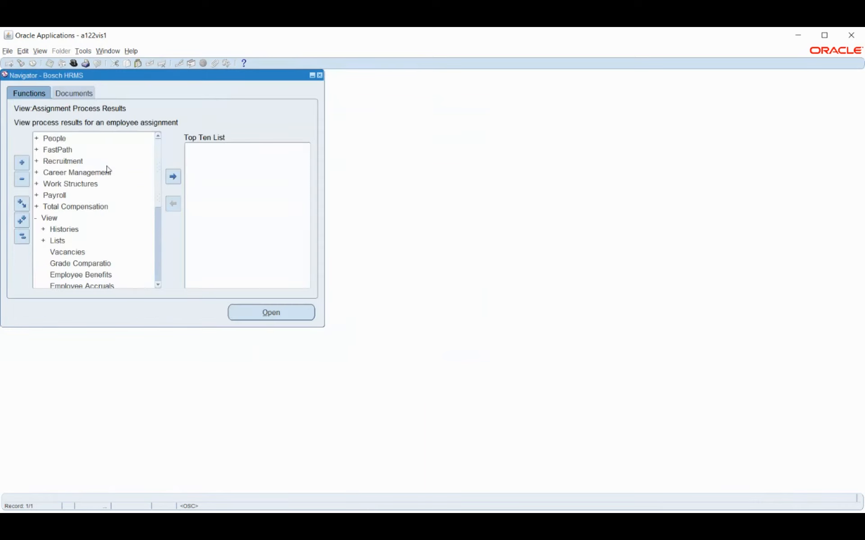
click(80, 140)
key(Return)
double_click(99, 152)
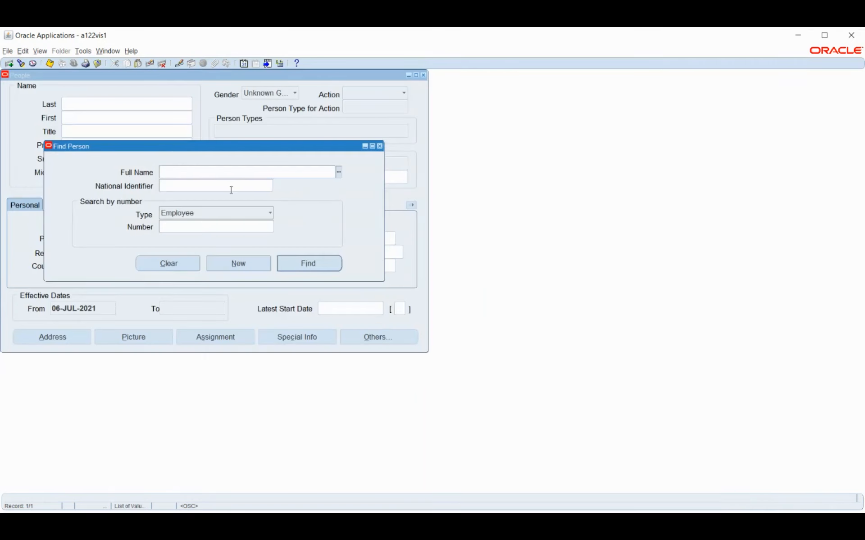
text(os)
key(Tab)
click(304, 263)
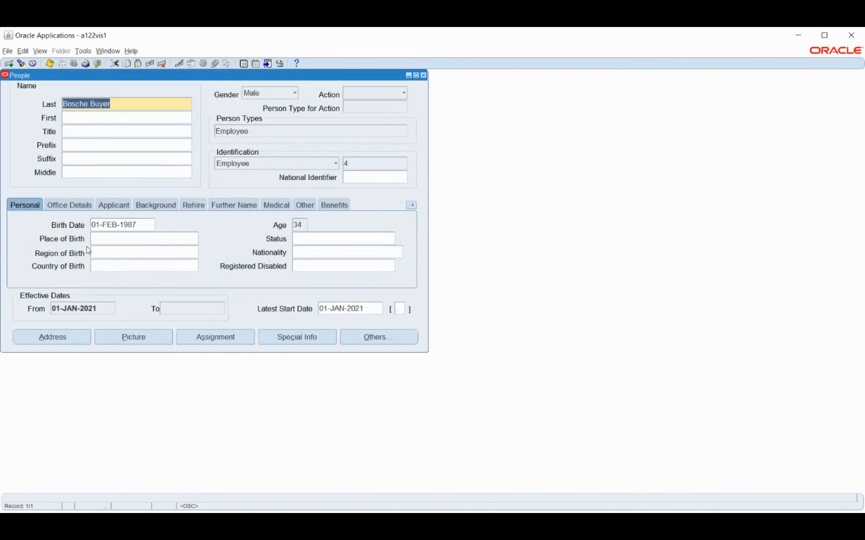
Step: Open the employee's assignment and bring up its QuickPay form through the other navigation options
click(227, 339)
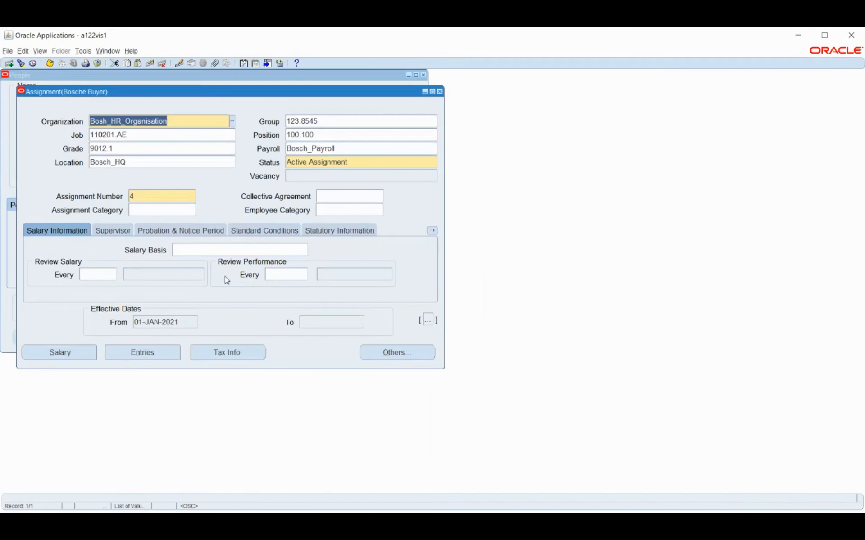
click(373, 355)
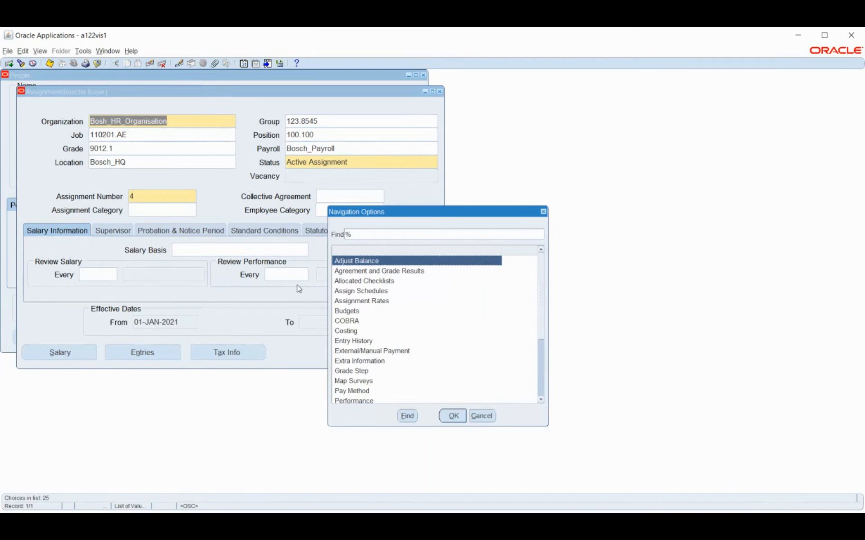
key(Escape)
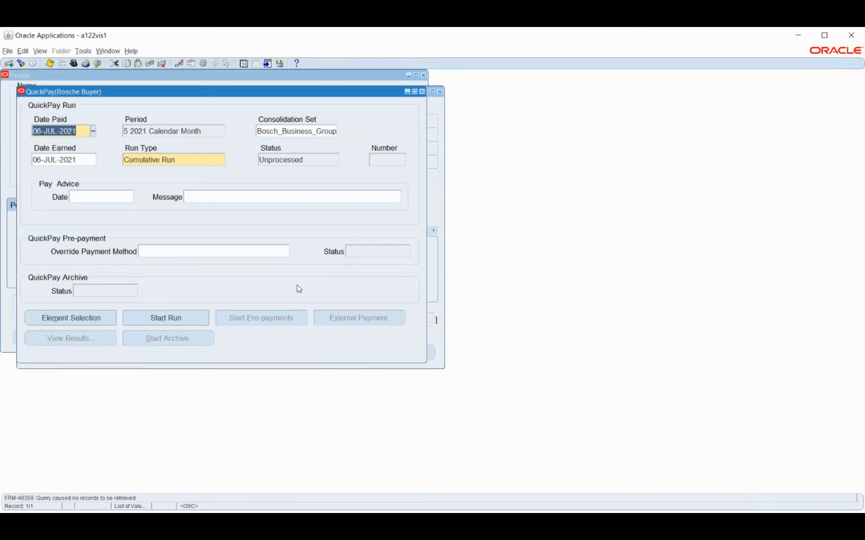
key(Up)
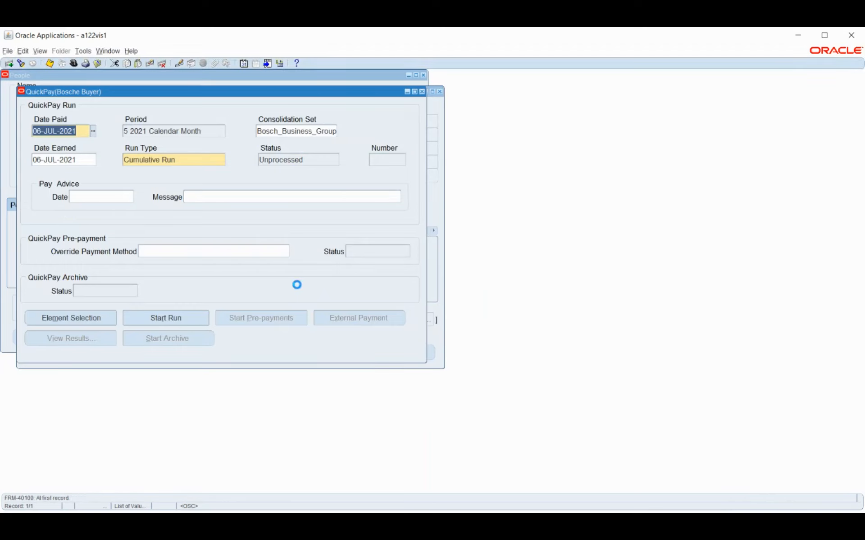
Step: Leave QuickPay for the Find Requests form and start a new single request
click(39, 53)
click(43, 184)
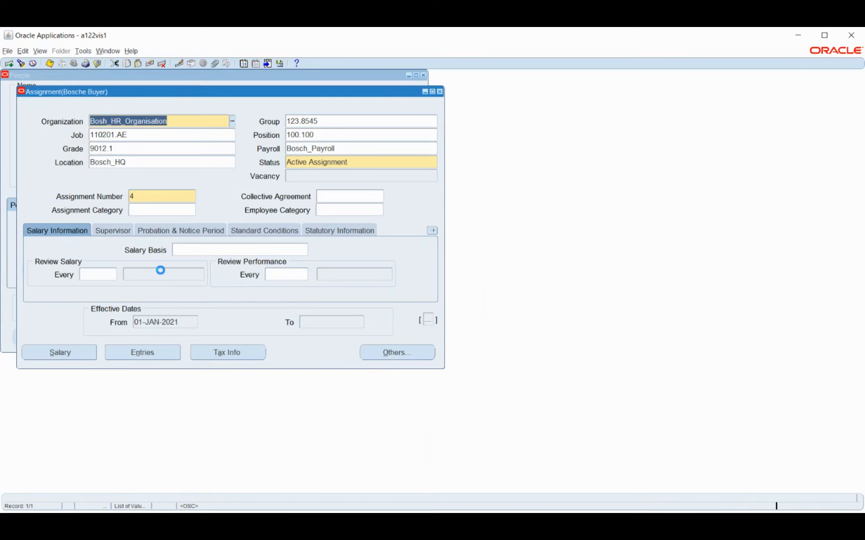
click(111, 341)
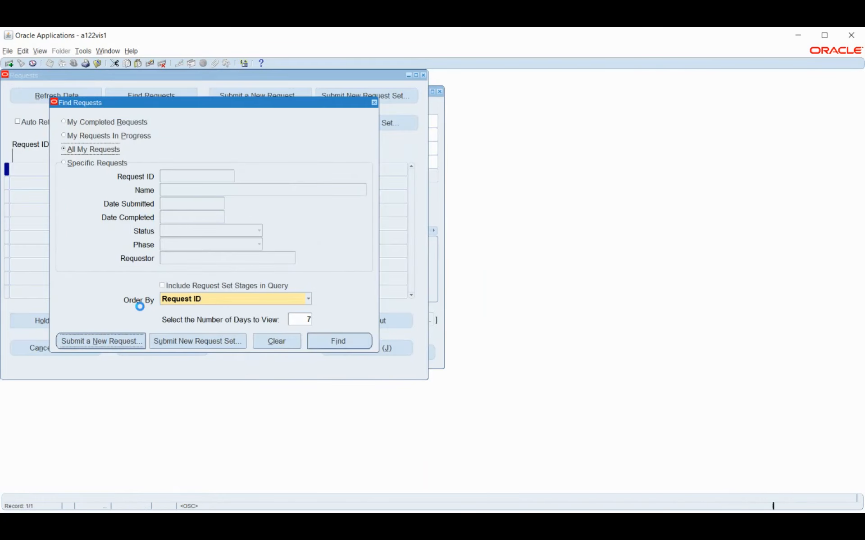
text(rol)
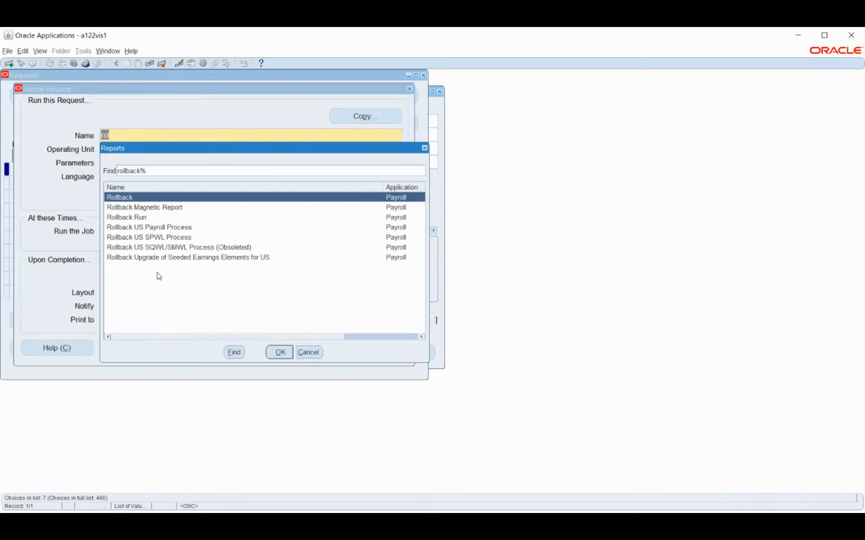
click(278, 353)
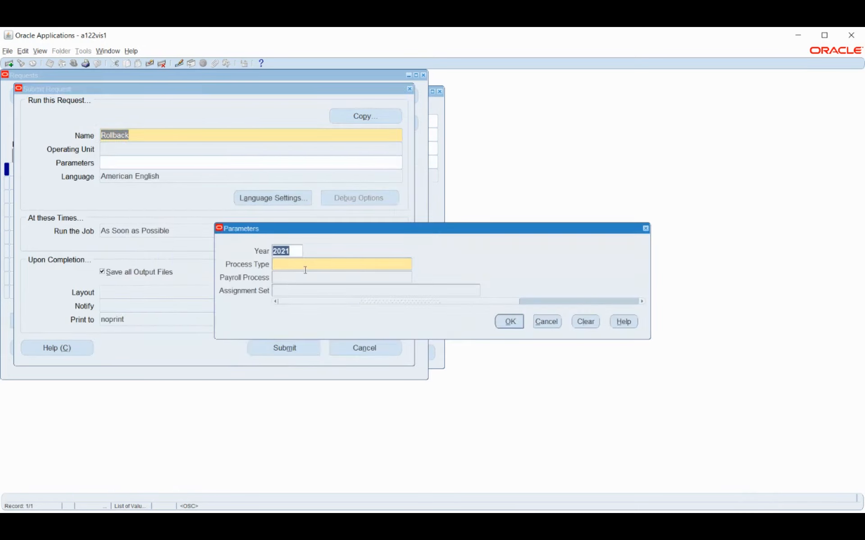
click(332, 266)
click(415, 265)
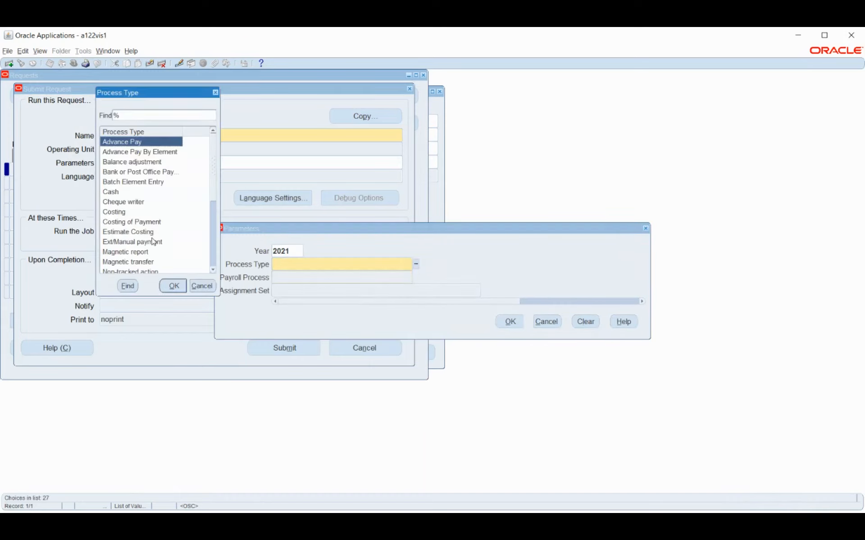
text(quickPay)
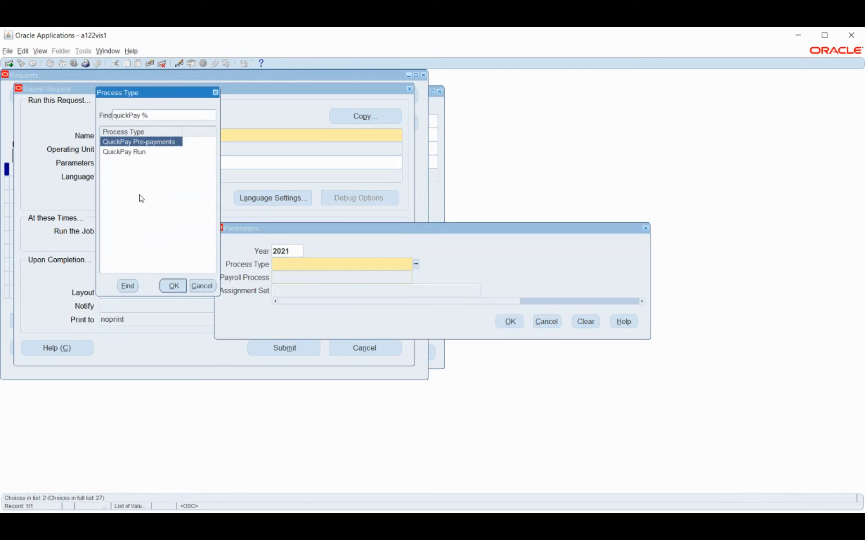
key(Down)
click(172, 286)
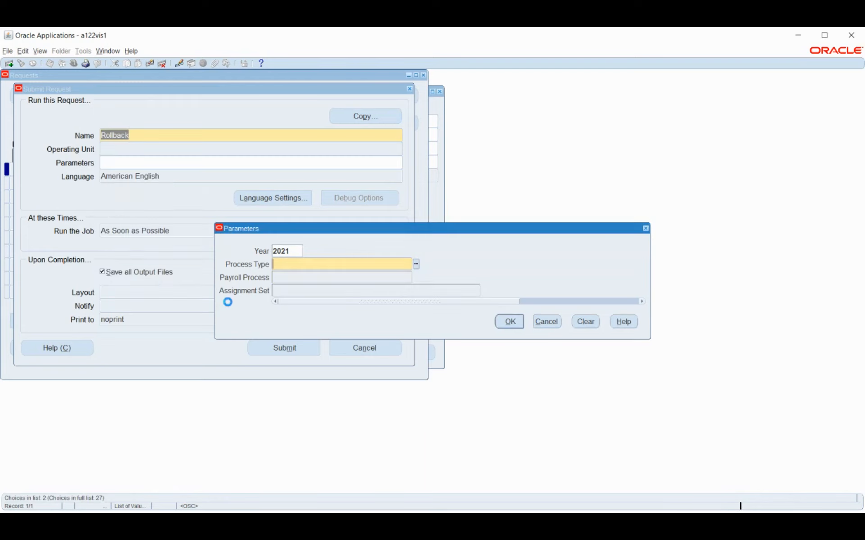
click(415, 278)
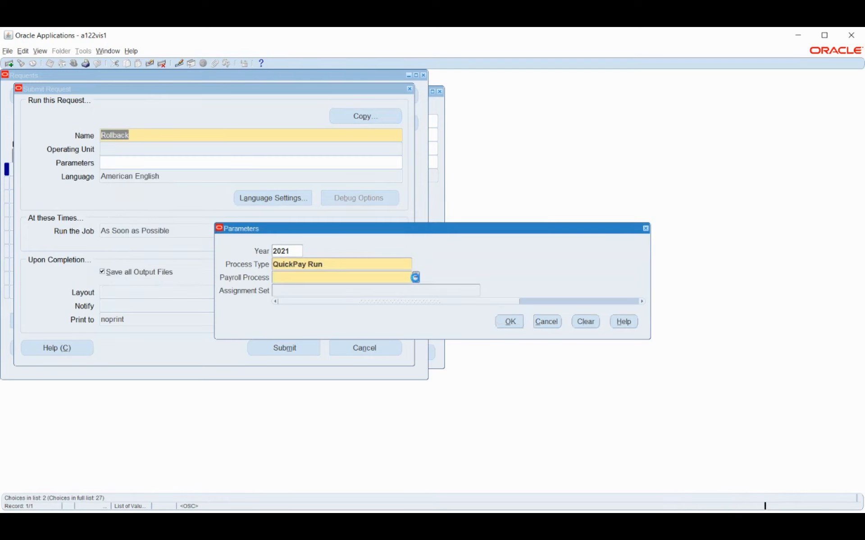
click(417, 299)
click(548, 322)
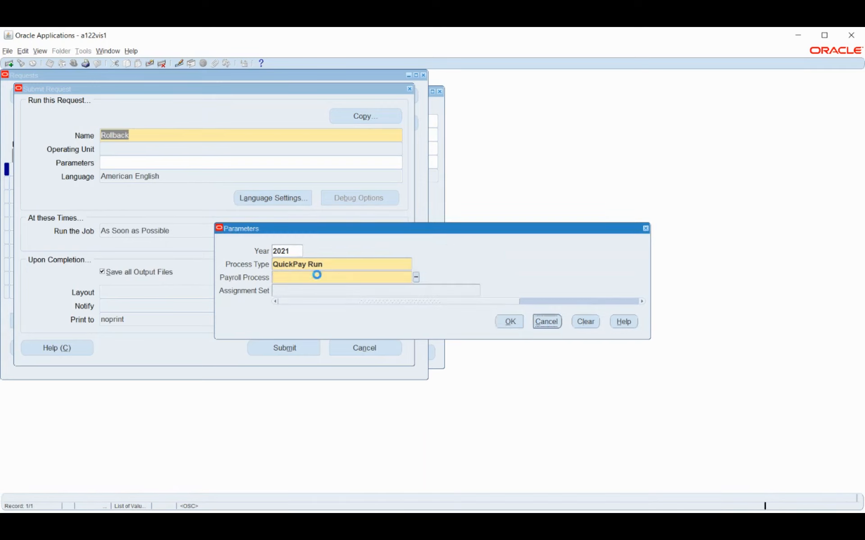
Step: Submit the Rollback Run request for the payroll run of 01-AUG-2021, declining to submit another request
text(rol)
key(Tab)
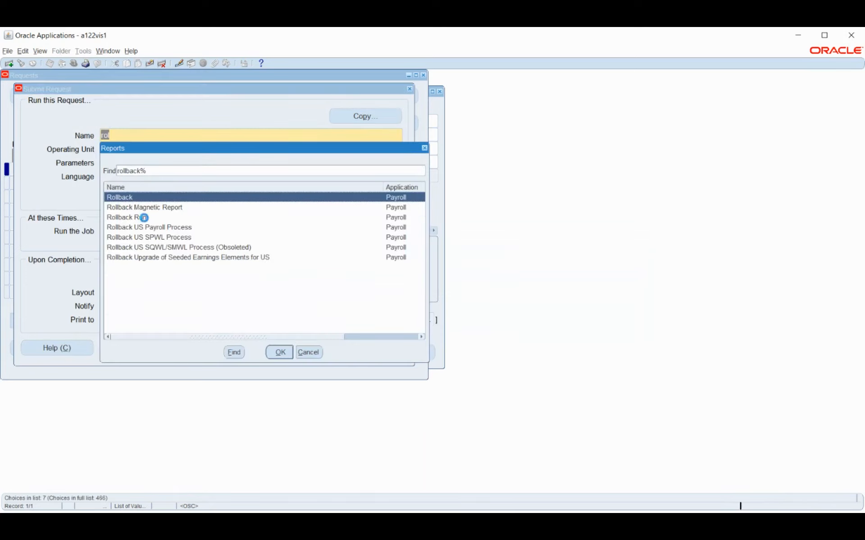
click(143, 219)
click(280, 353)
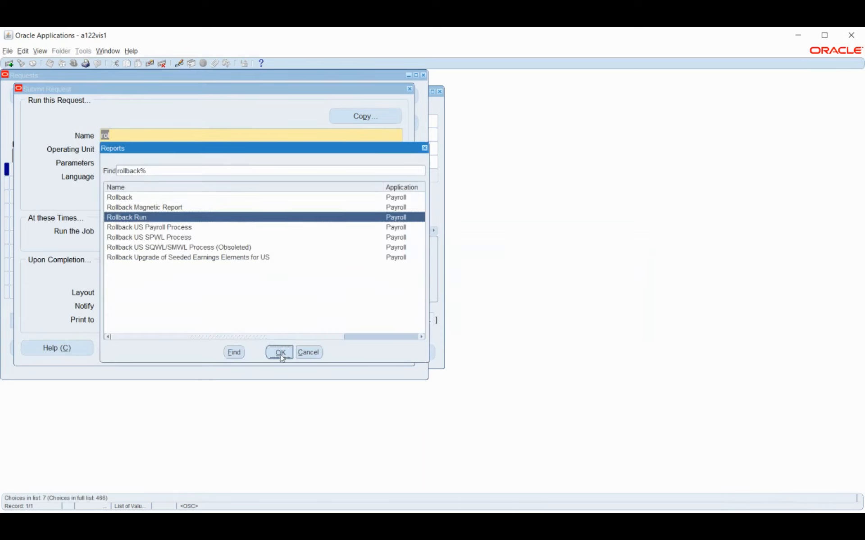
click(518, 265)
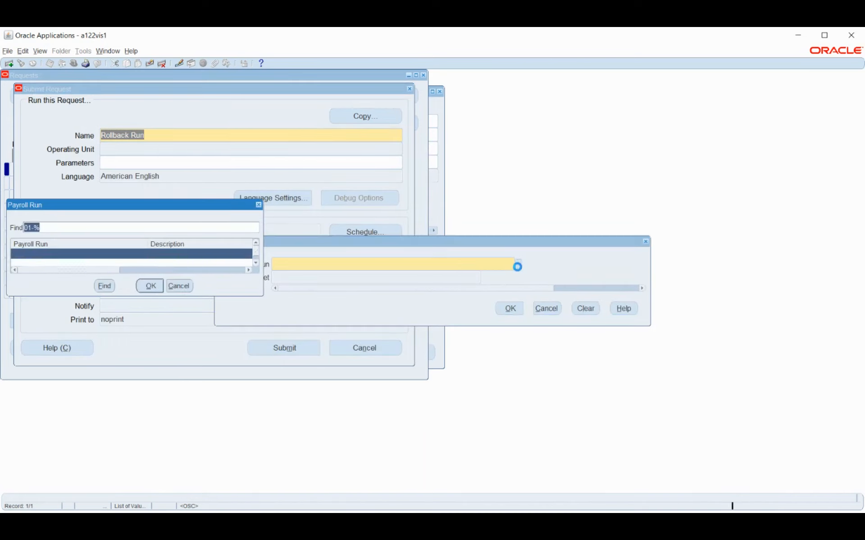
scroll(188, 262, down, 1)
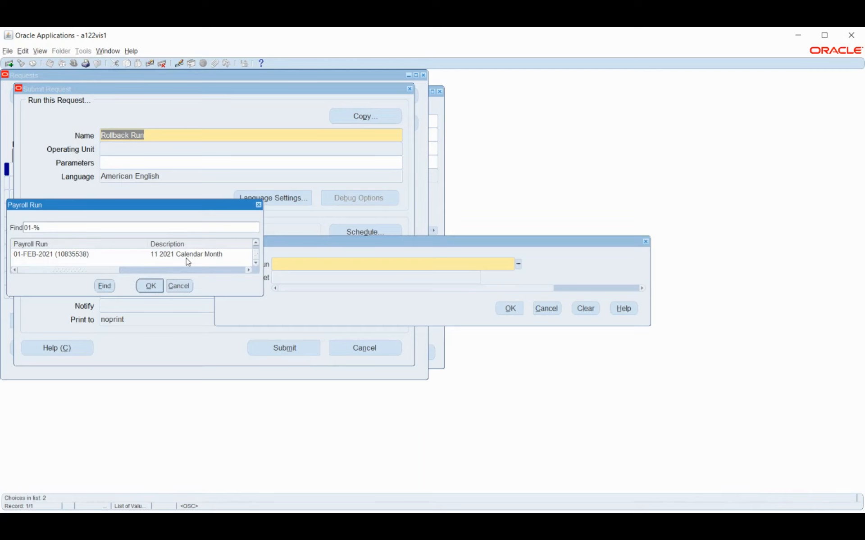
scroll(188, 262, up, 1)
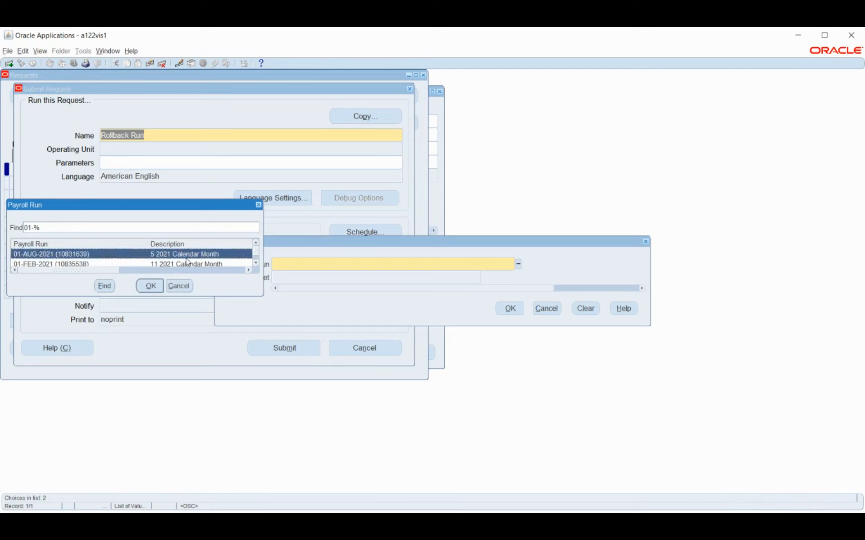
click(151, 286)
click(511, 312)
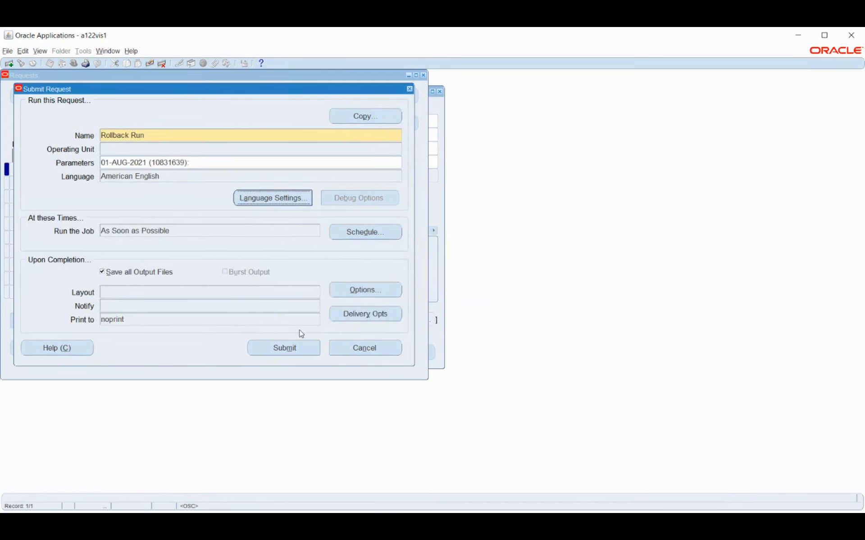
click(285, 348)
click(466, 310)
Step: Find all own requests and keep refreshing the list until Rollback Run and its payroll worker processes complete
click(352, 343)
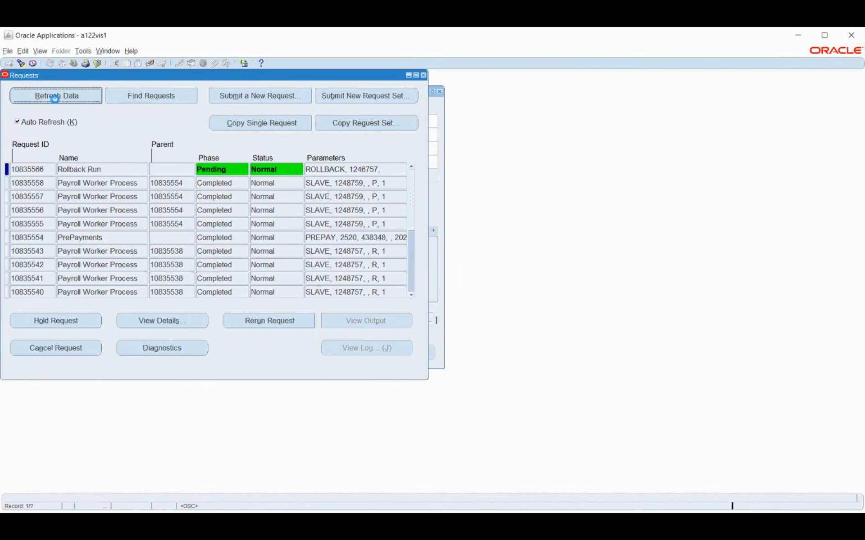
click(54, 97)
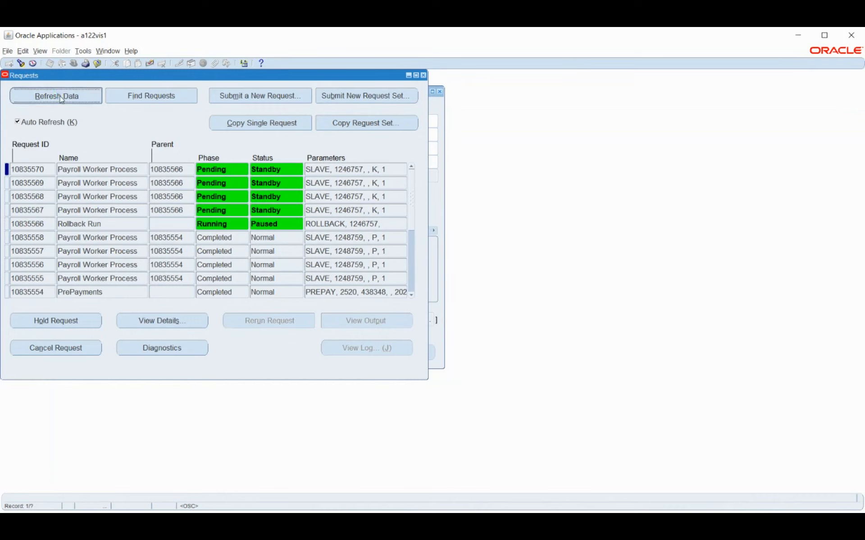
click(59, 96)
click(60, 96)
click(61, 99)
click(61, 99)
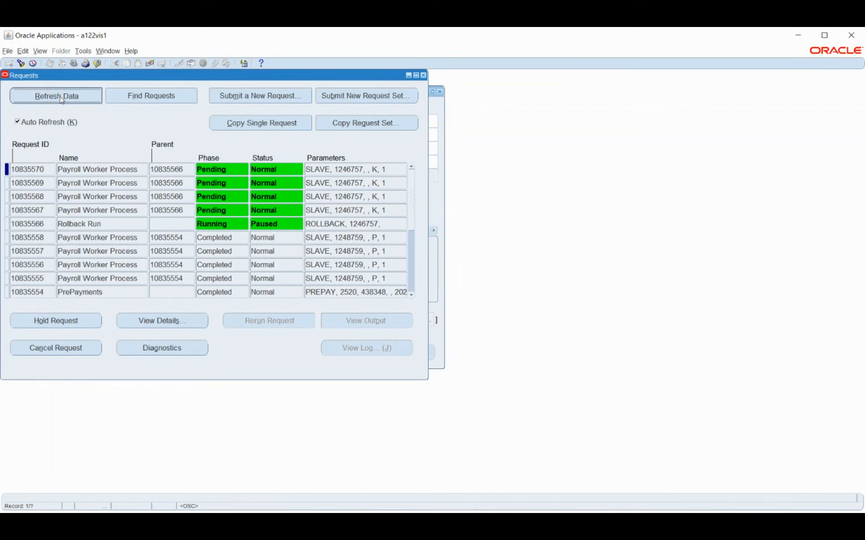
click(59, 96)
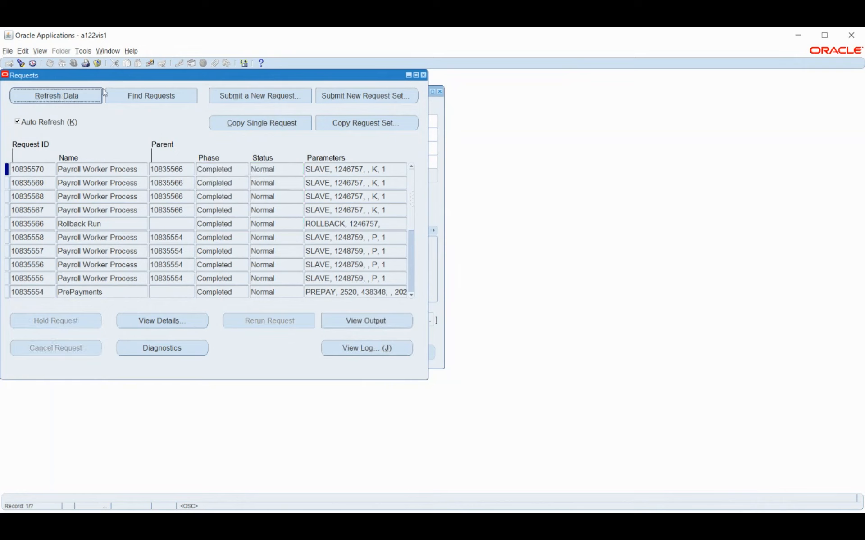
Step: Start a new single request from the Requests list
click(223, 98)
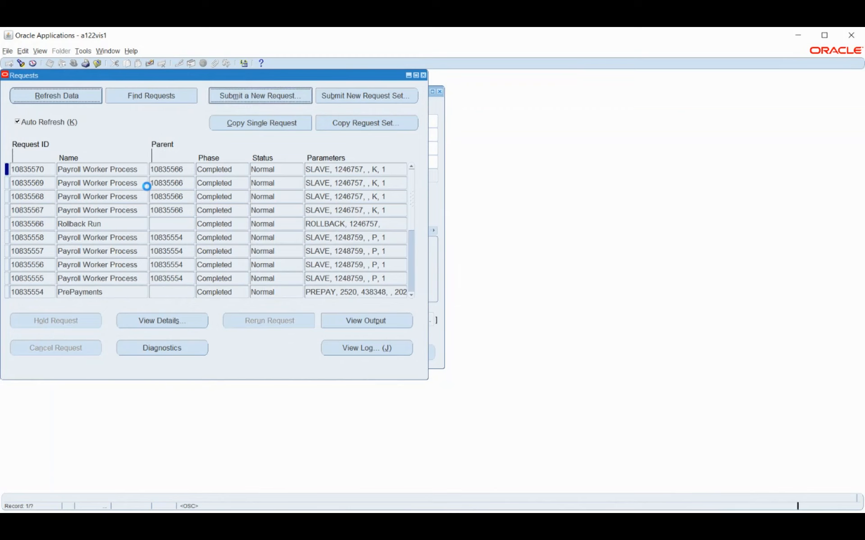
key(Tab)
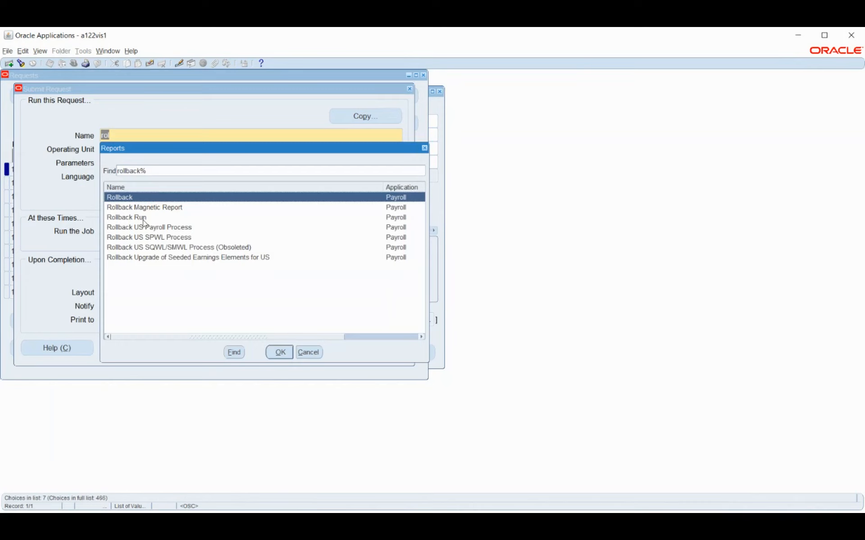
click(149, 220)
click(279, 353)
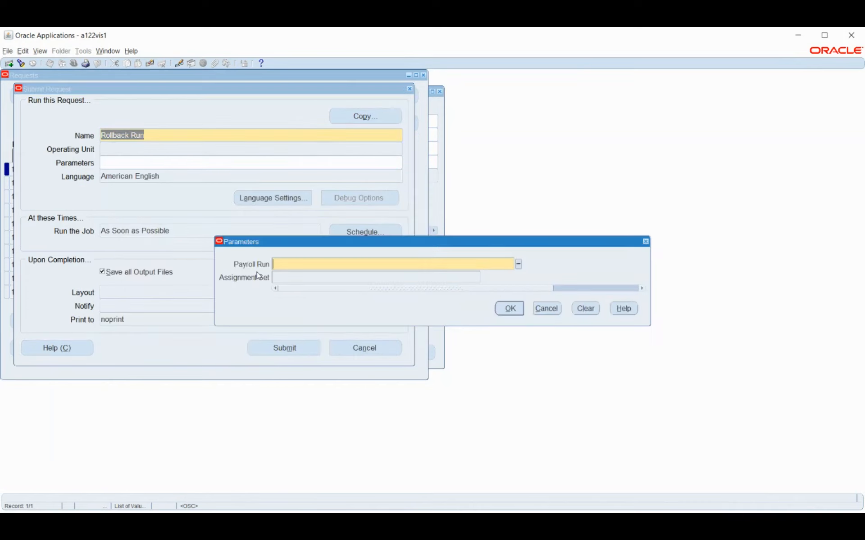
click(546, 309)
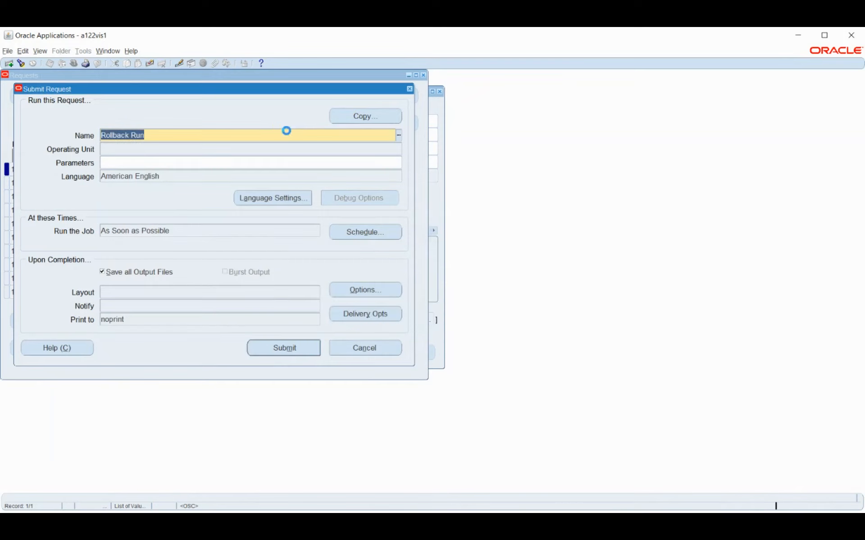
text(rol)
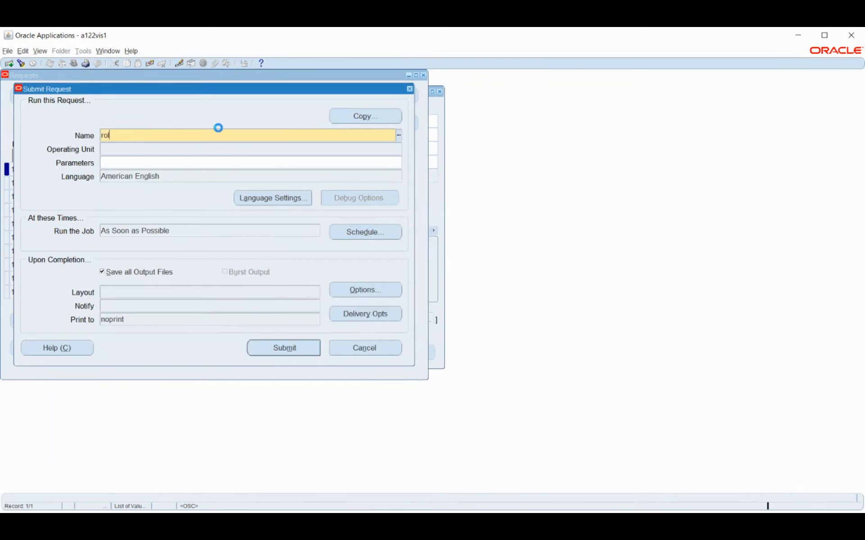
key(Tab)
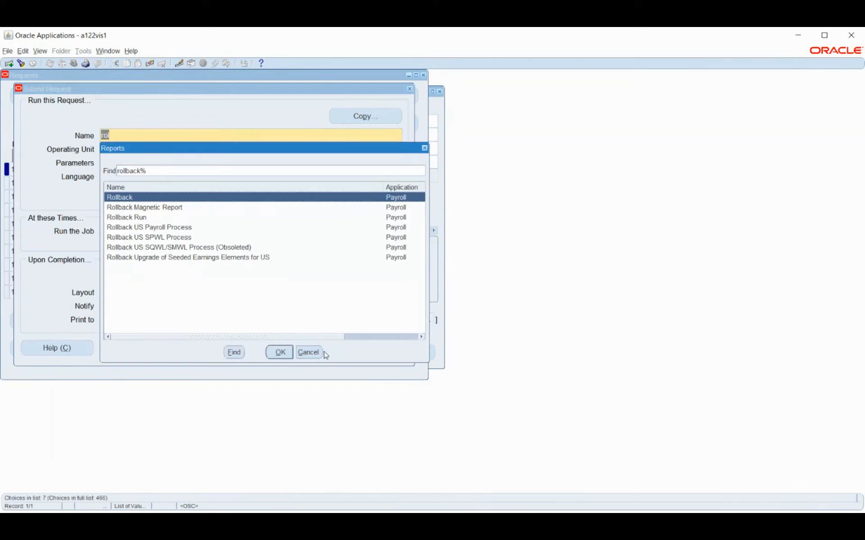
click(281, 352)
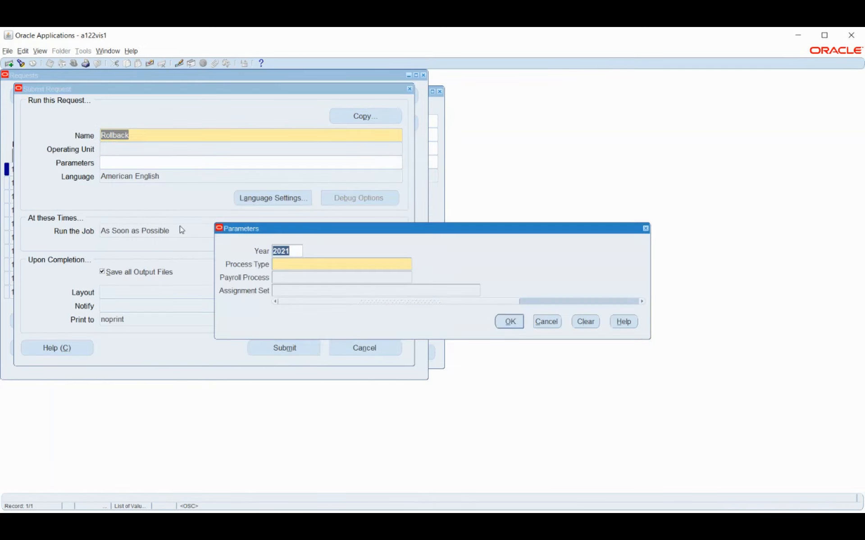
click(314, 267)
text(p)
key(Tab)
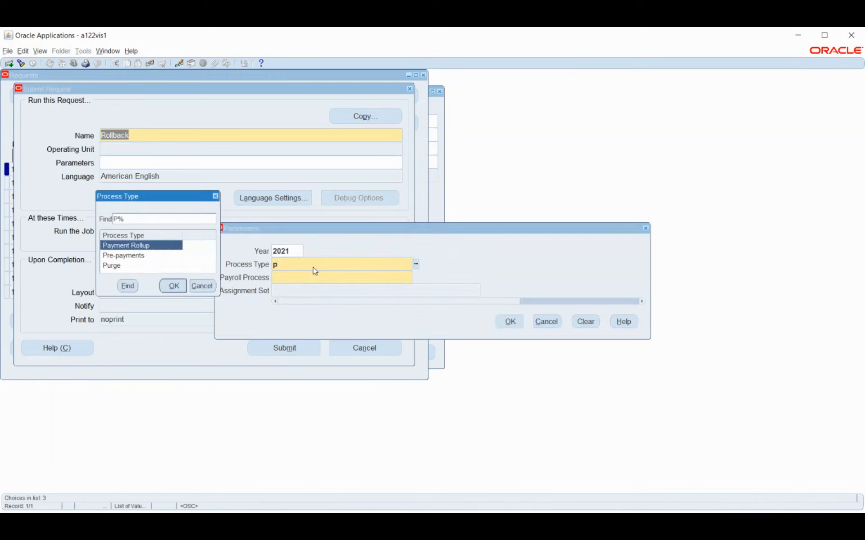
click(145, 258)
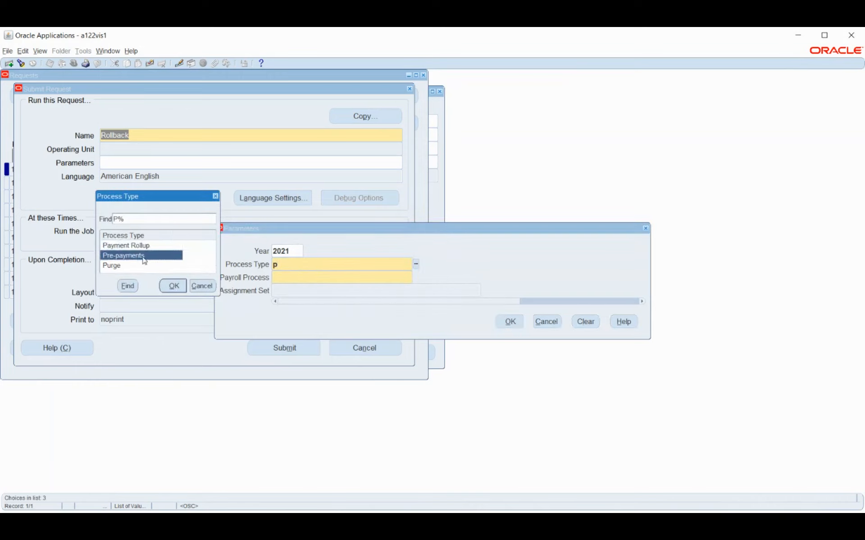
click(163, 286)
click(416, 278)
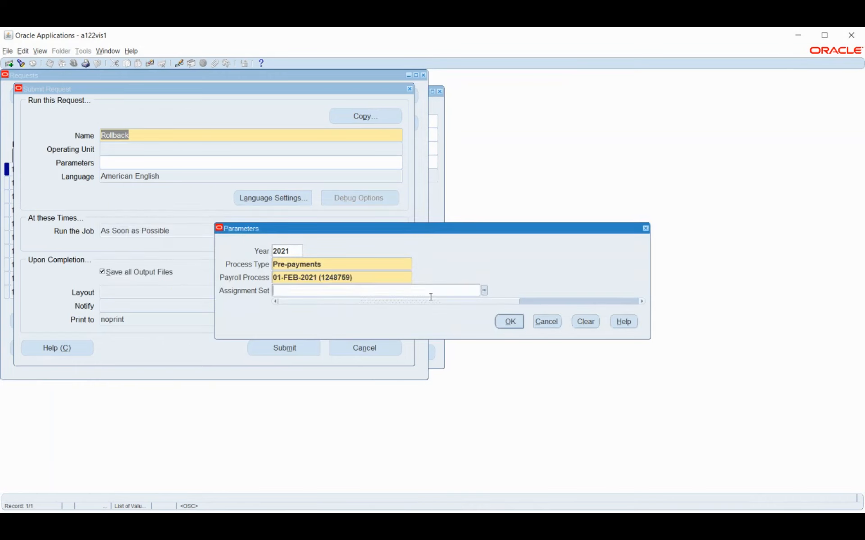
Step: Accept the parameters and submit the Rollback request, declining to submit another one
click(509, 321)
click(291, 349)
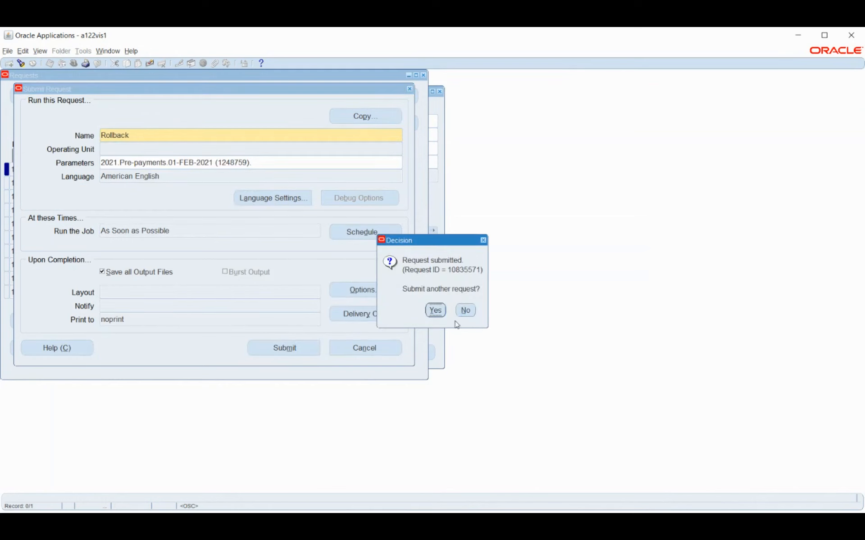
click(465, 311)
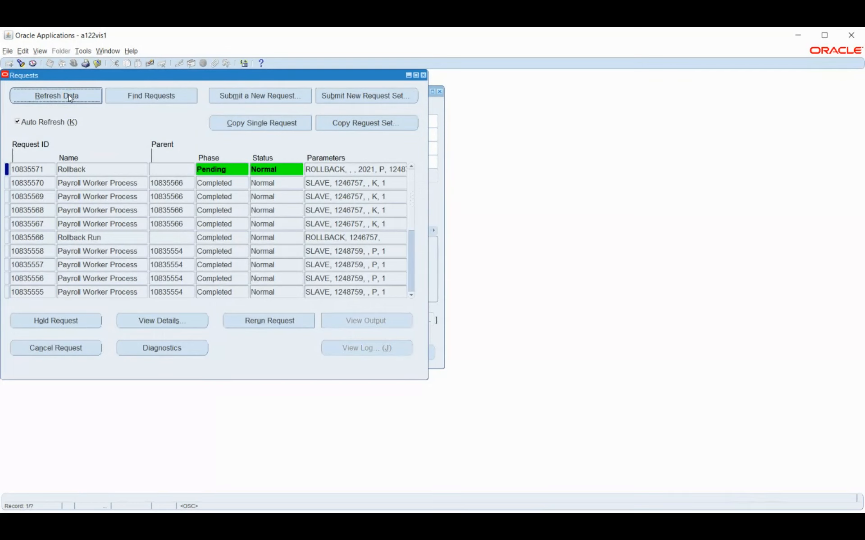
Step: Keep refreshing the request list until Rollback and its payroll worker processes complete
click(69, 97)
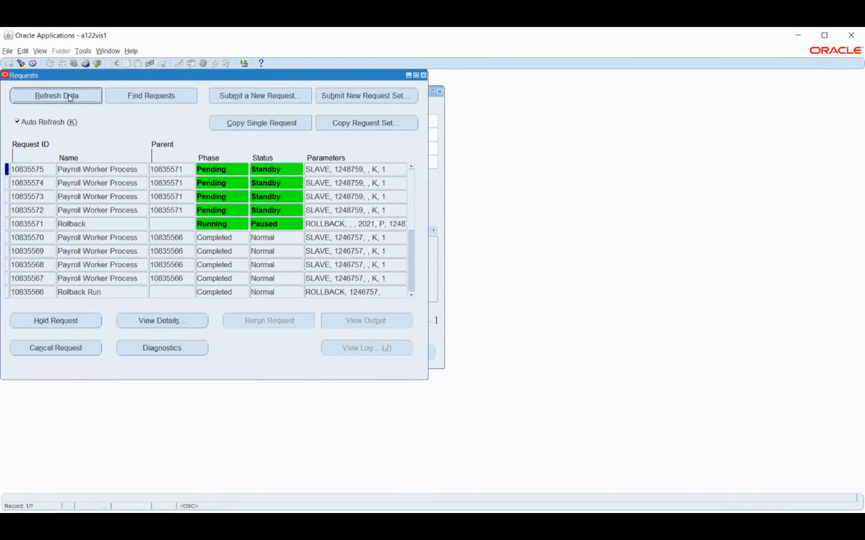
click(68, 96)
click(69, 95)
click(69, 97)
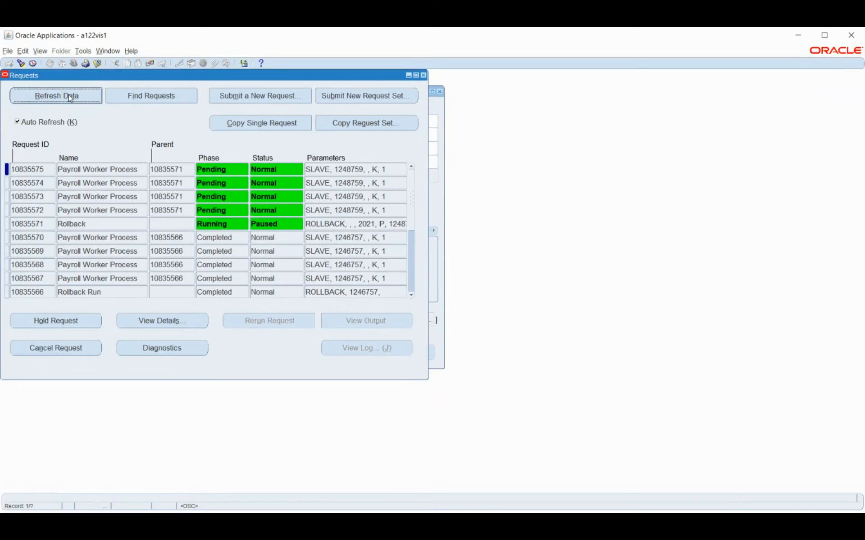
click(69, 96)
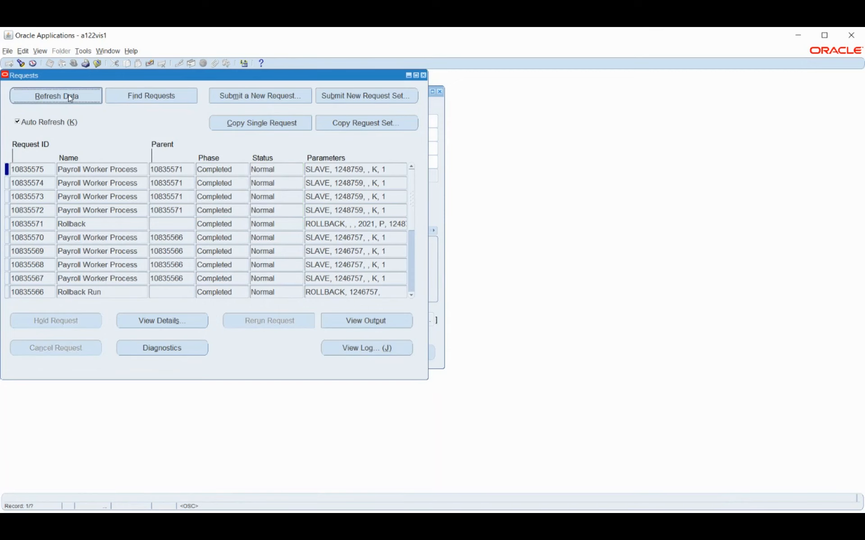
click(69, 97)
click(70, 98)
click(160, 96)
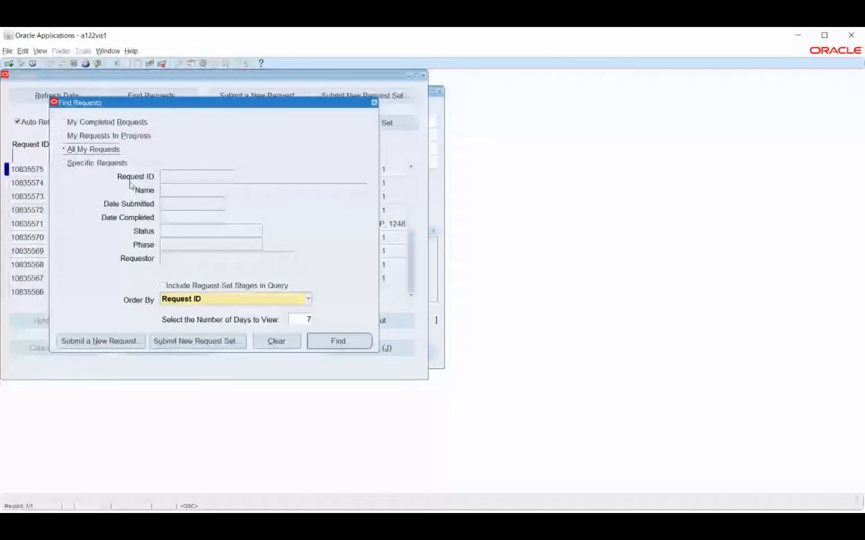
click(103, 340)
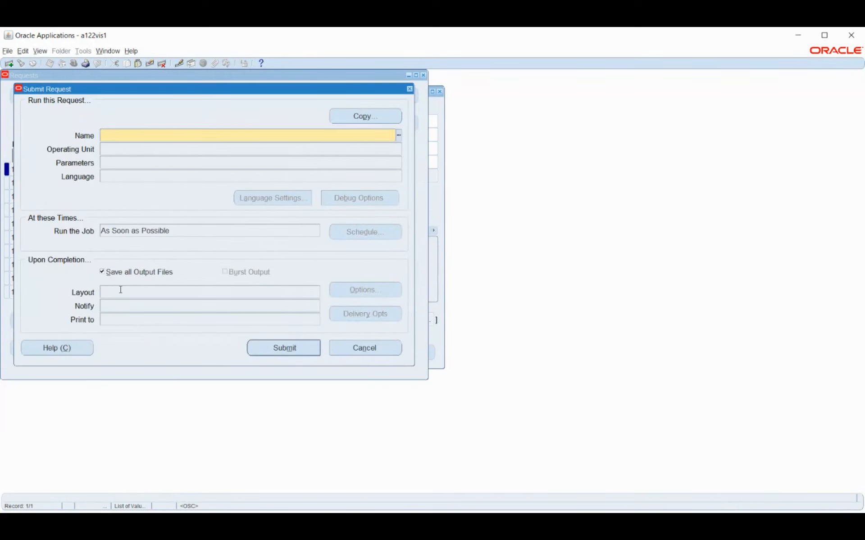
text(rol)
key(Tab)
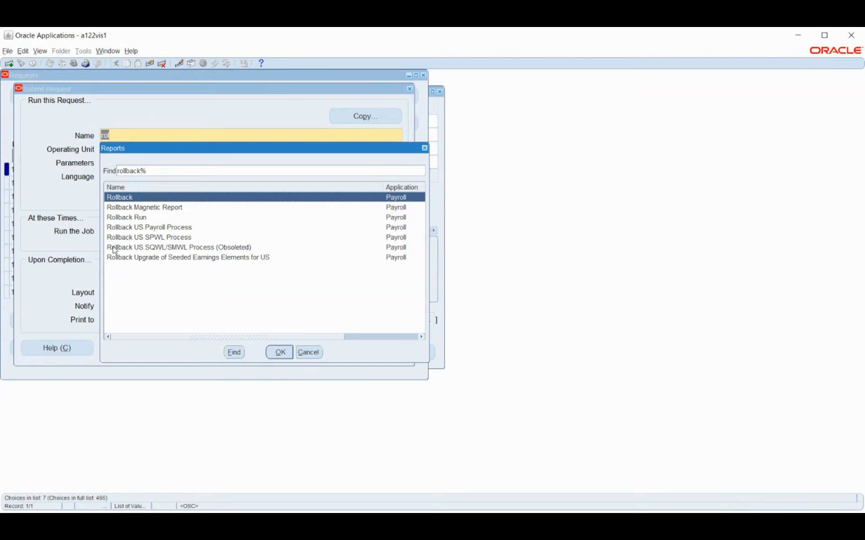
click(131, 218)
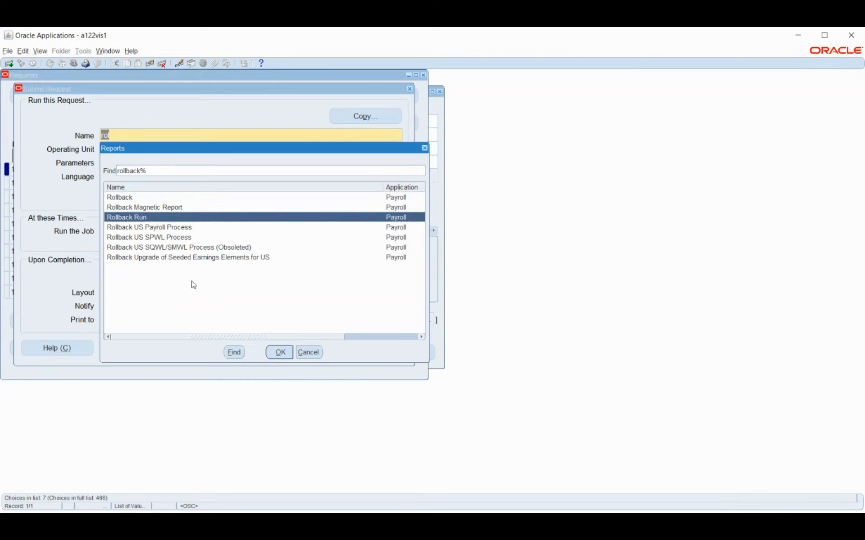
click(280, 352)
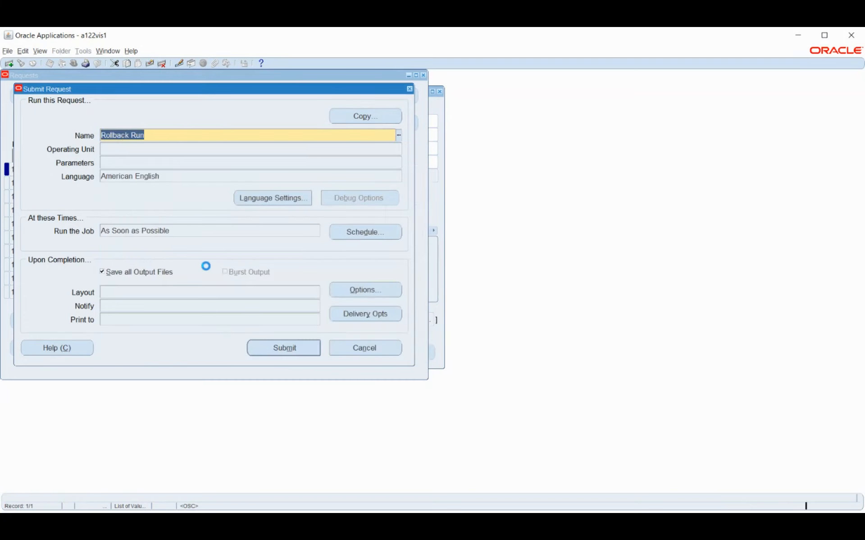
click(519, 266)
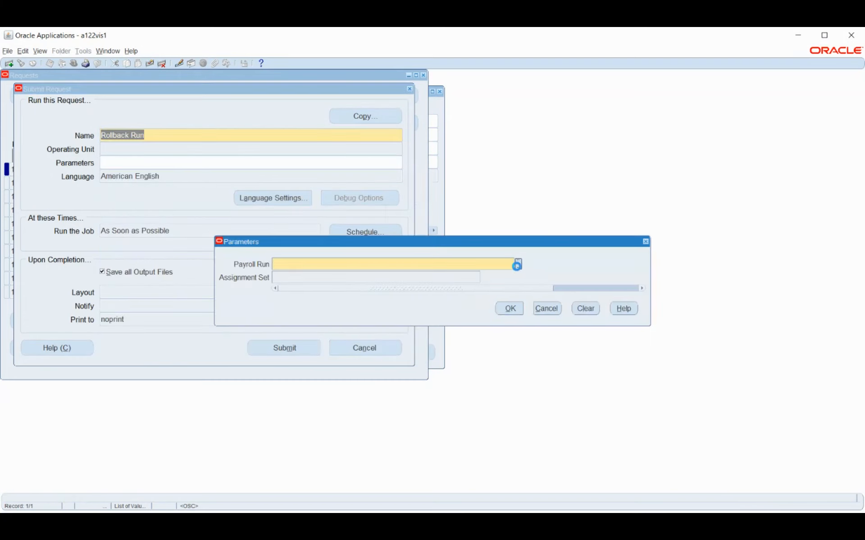
click(509, 309)
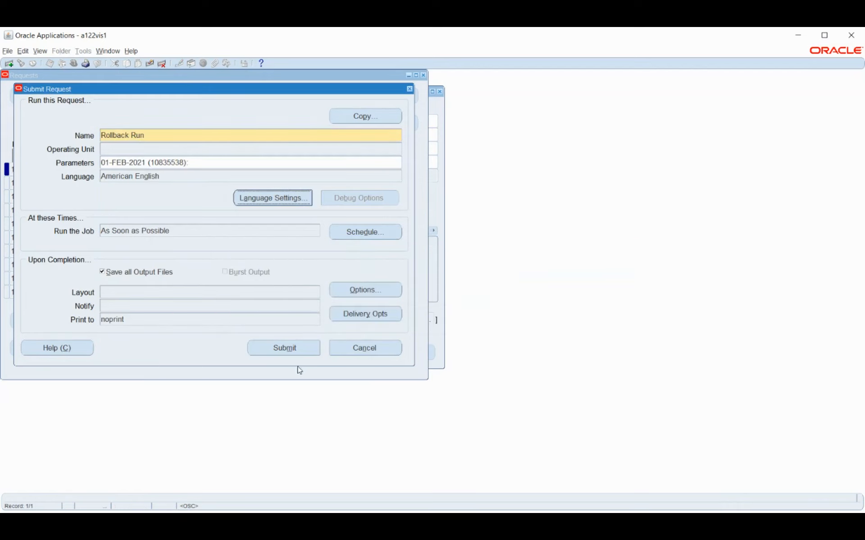
click(286, 351)
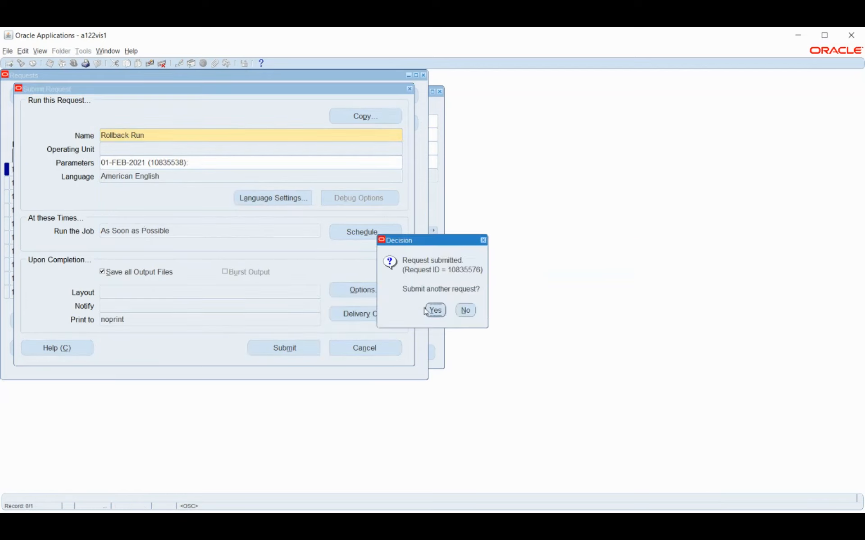
click(463, 311)
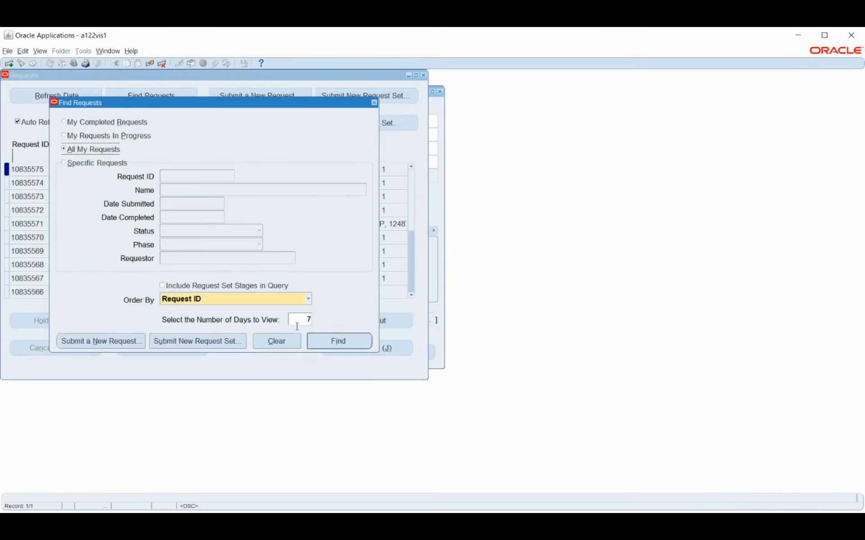
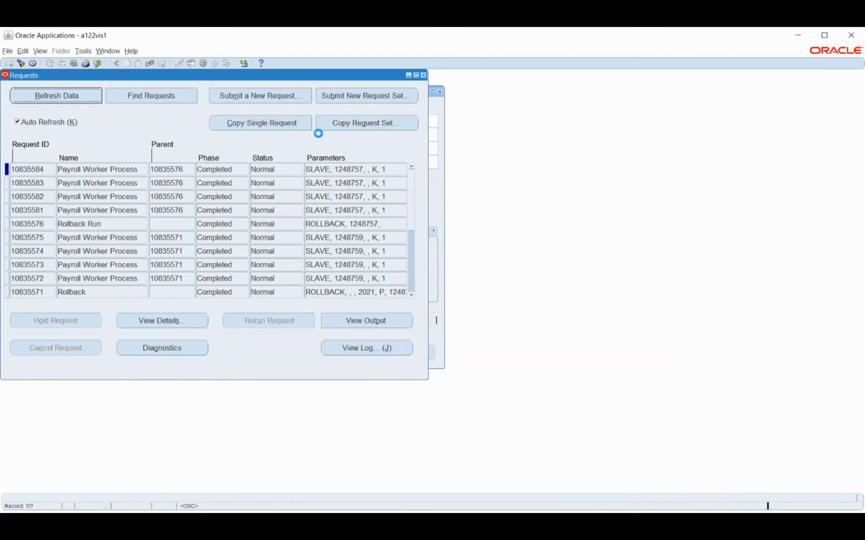
Step: Close the Requests list, collapse the navigator functions and open Payroll Process Results under View
click(423, 75)
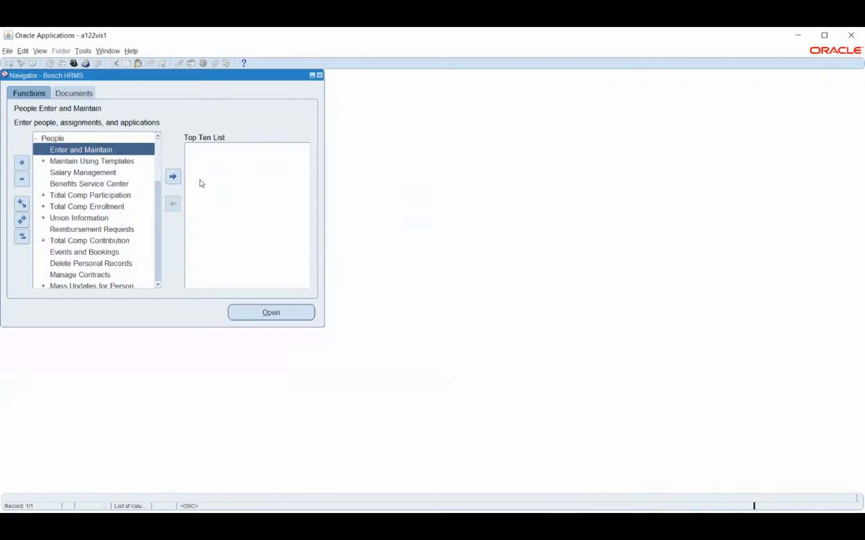
click(19, 241)
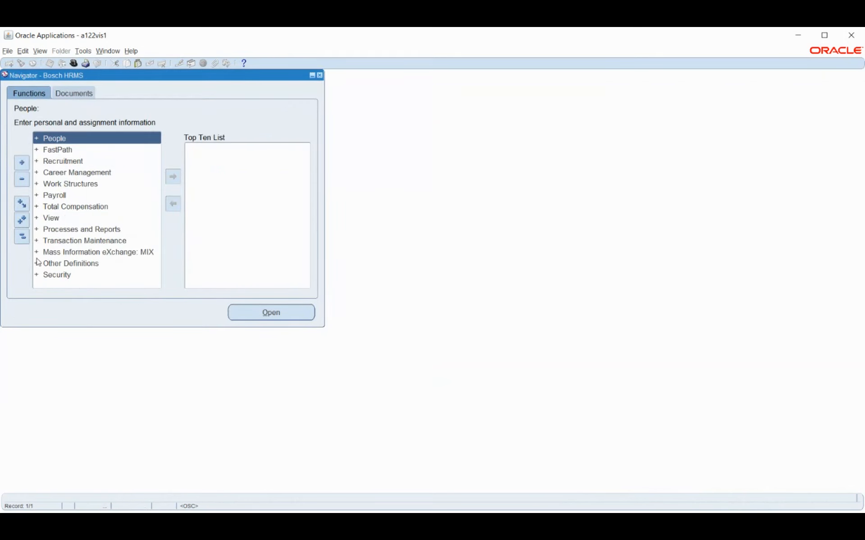
click(54, 219)
double_click(54, 218)
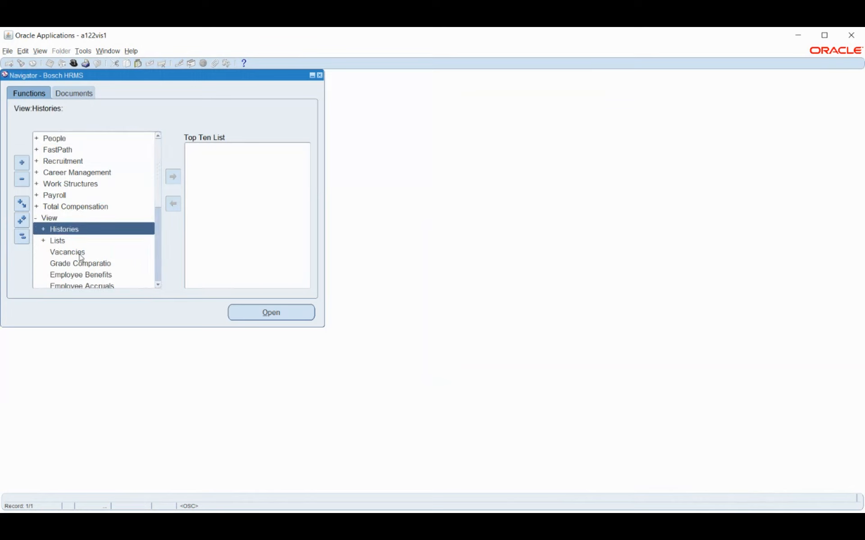
scroll(85, 259, down, 2)
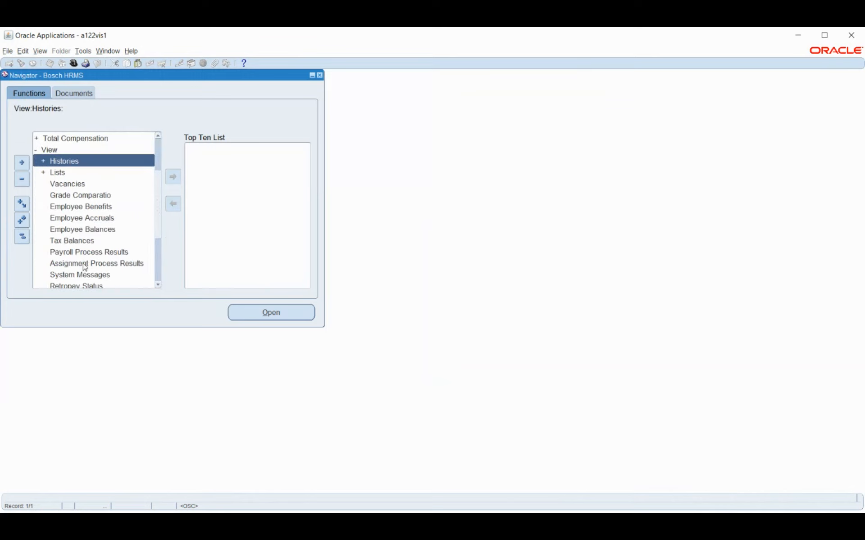
click(83, 253)
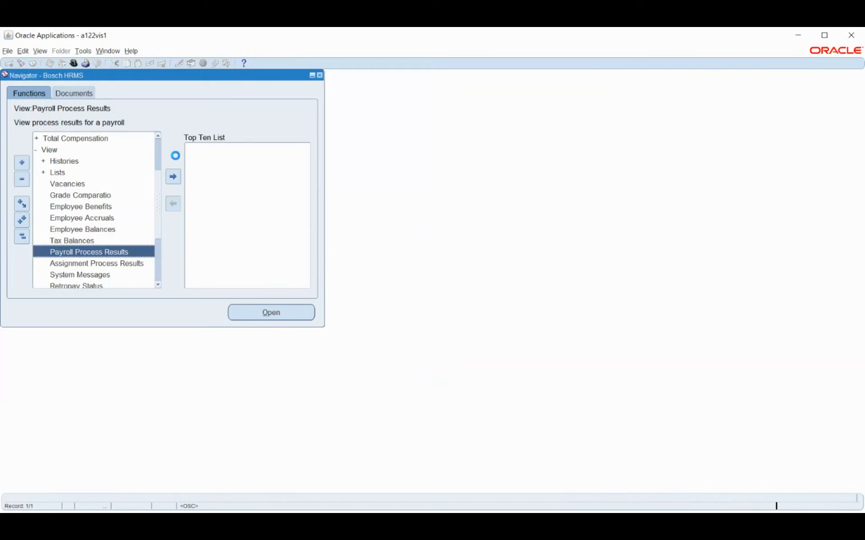
Step: Find the payroll processes for Bosch_Payroll, then close the Payroll Processes form
click(101, 102)
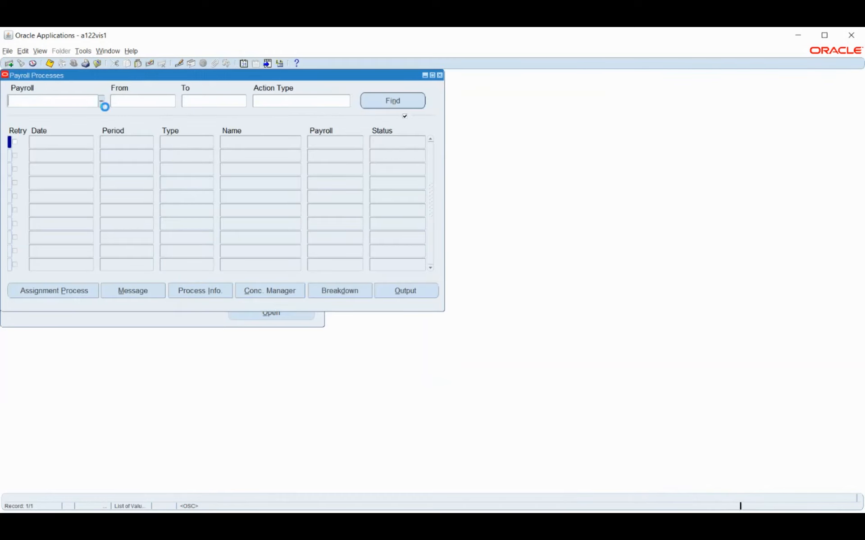
click(378, 105)
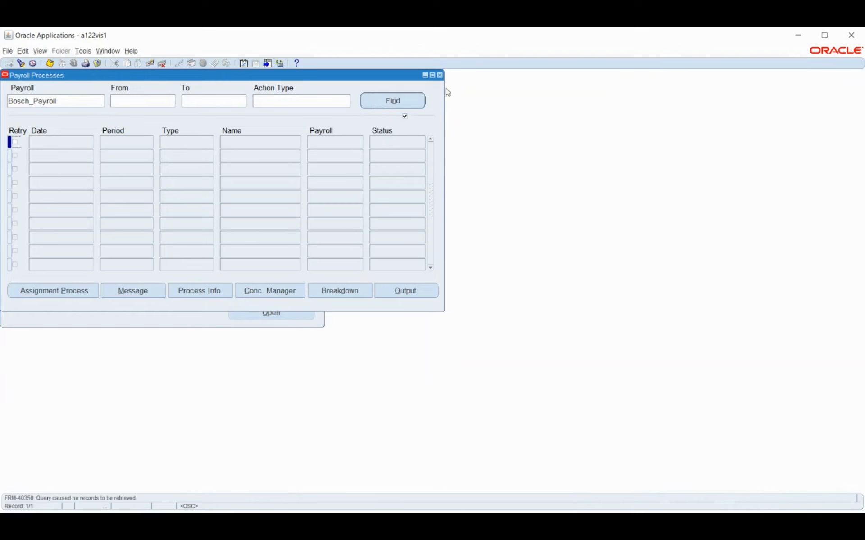
click(440, 75)
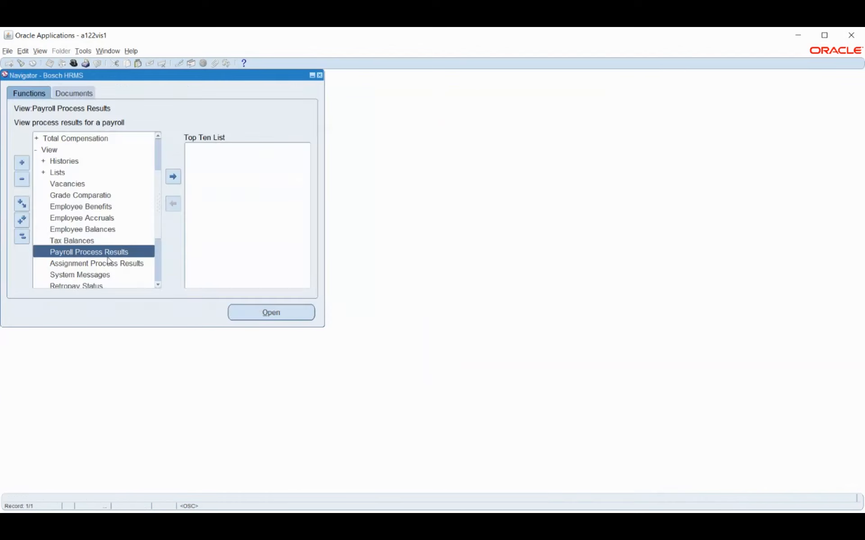
Step: Open Assignment Process Results, select the employee found with "bos", and find that employee's assignment processes
double_click(90, 263)
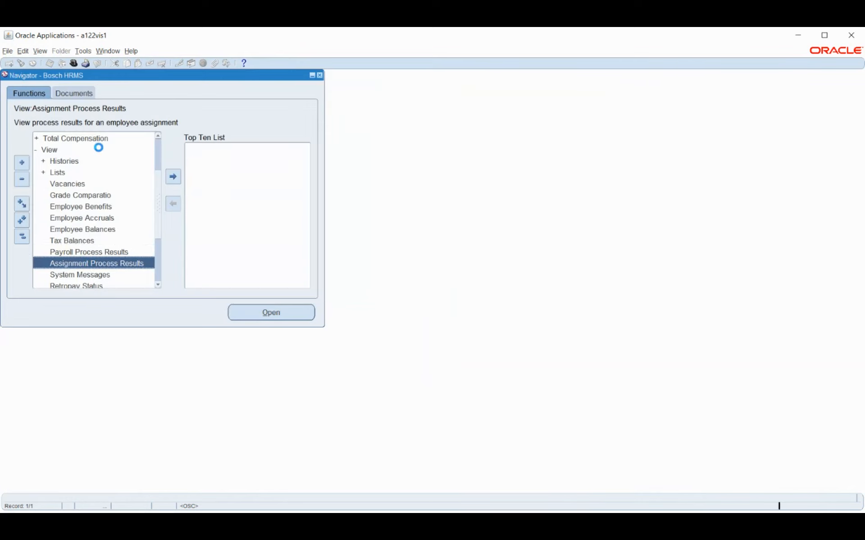
click(229, 89)
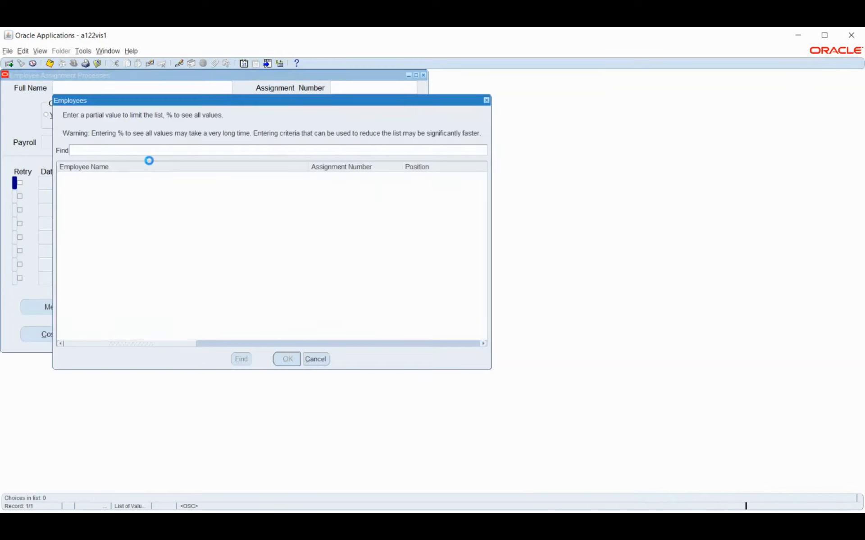
text(bos)
key(Return)
key(Return)
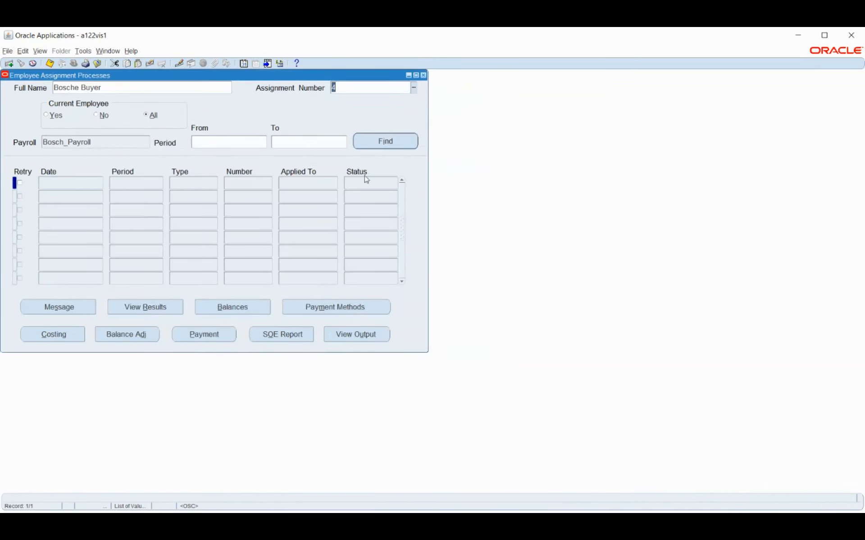
click(373, 144)
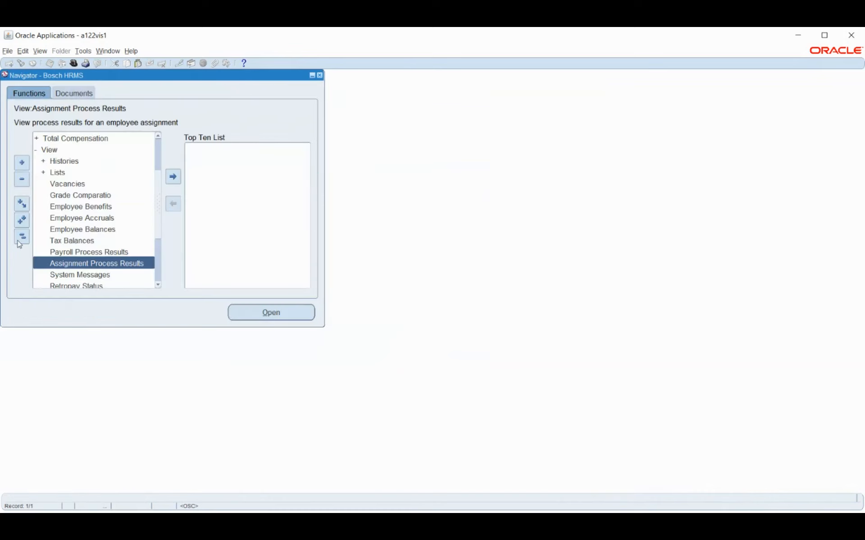
Step: Collapse the navigator functions and start a new single request from the Requests window for the Payroll Process program
click(22, 236)
click(40, 51)
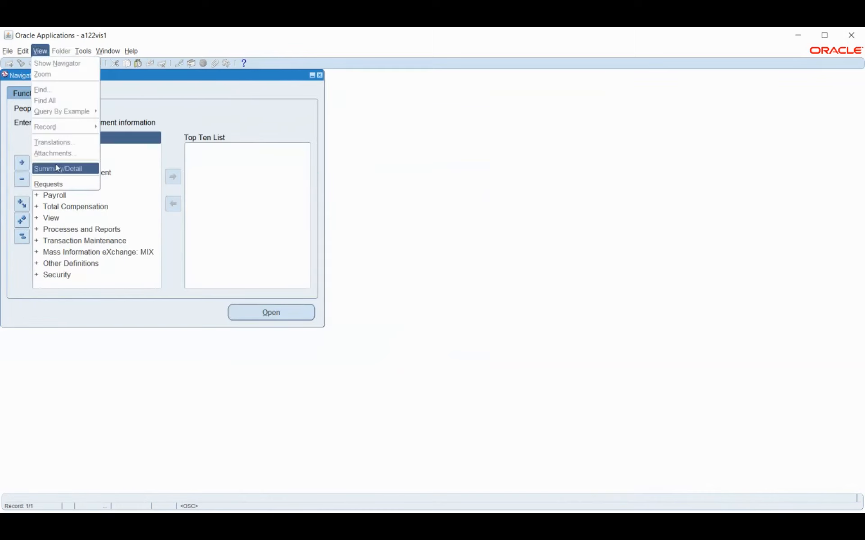
click(54, 184)
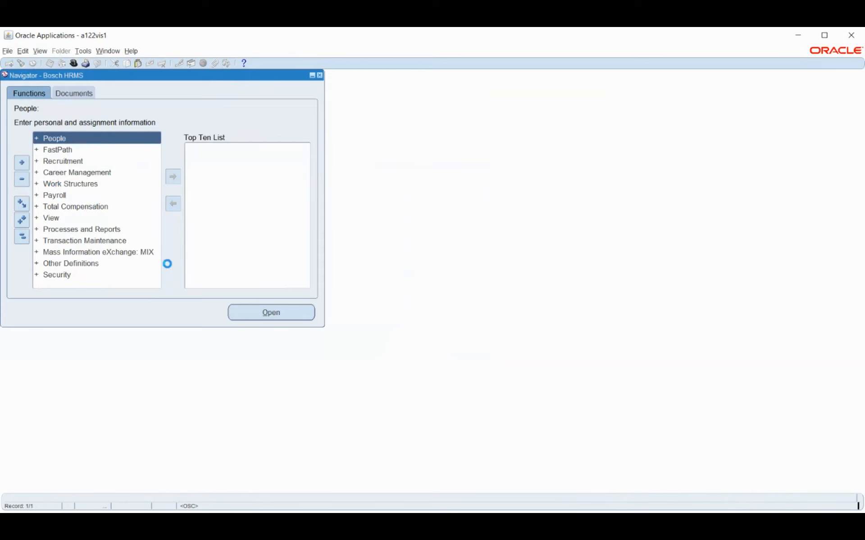
click(125, 345)
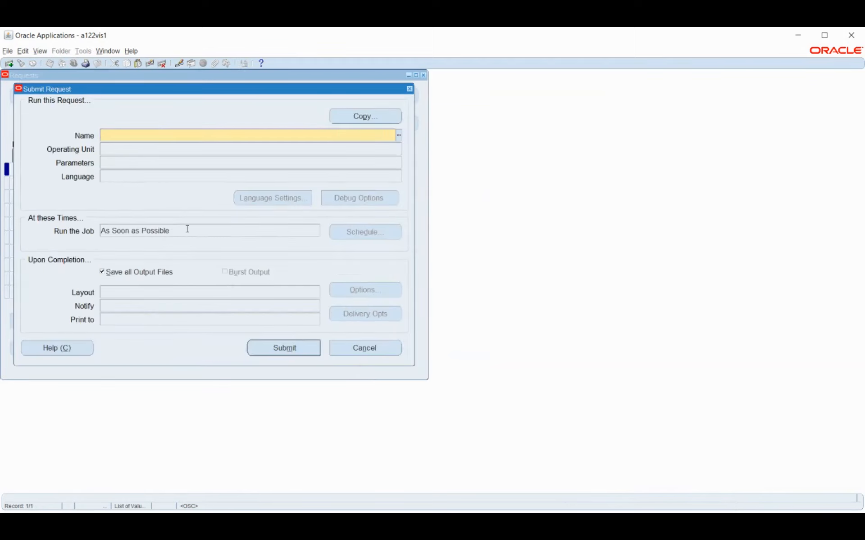
text(payr)
key(Down)
key(Down)
key(Down)
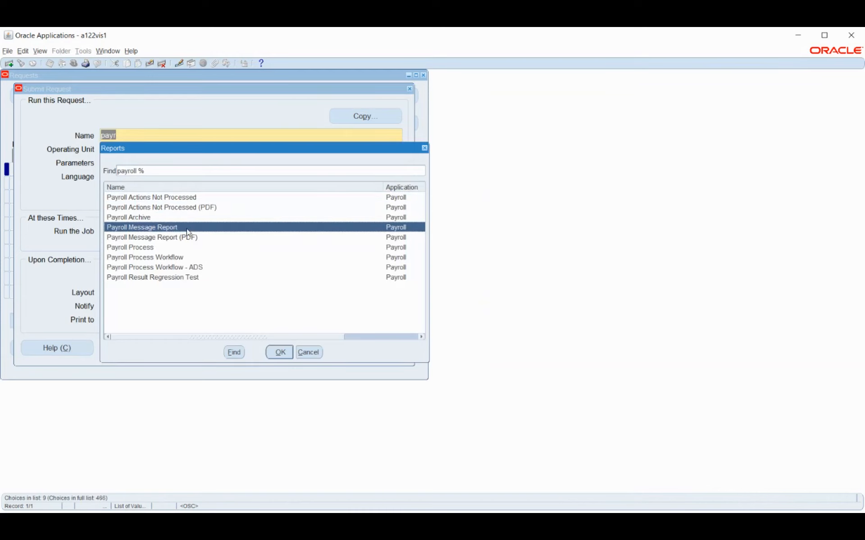
key(Down)
key(Down)
key(Return)
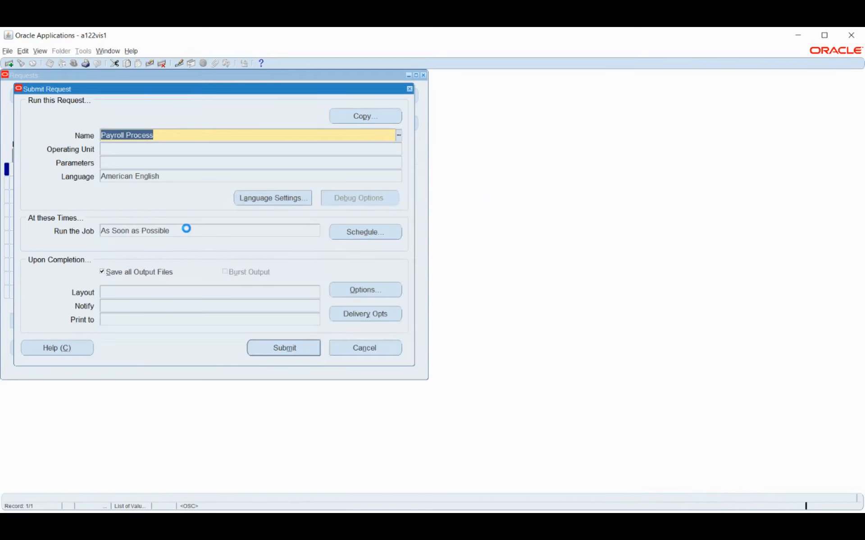
Step: Submit the Payroll Process for Bosch_Payroll, consolidation set Bosch_Business_Group, with date earned 31-JAN-2021, declining to submit another request
click(512, 232)
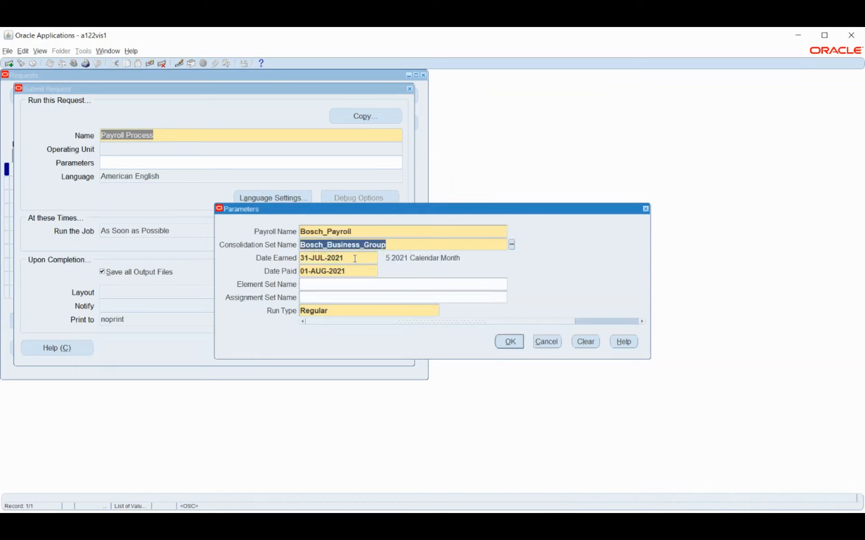
key(Tab)
text(3)
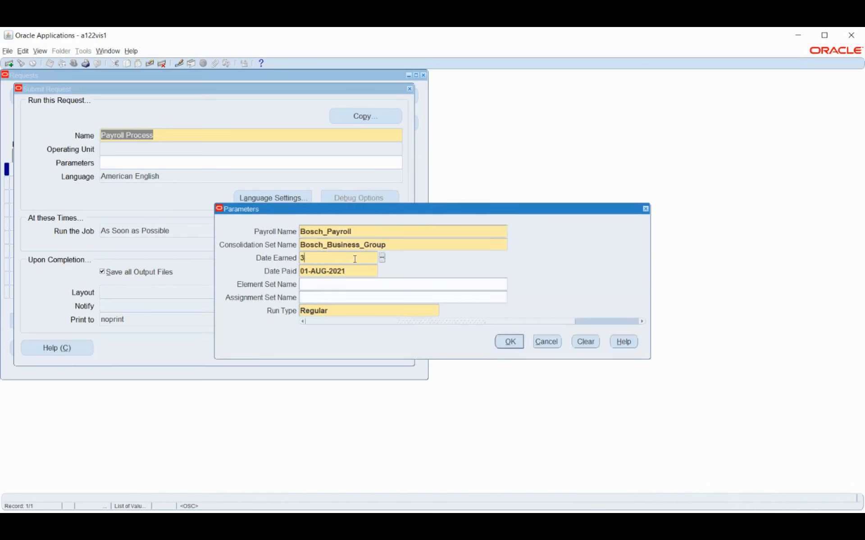
text(1jan21)
key(Tab)
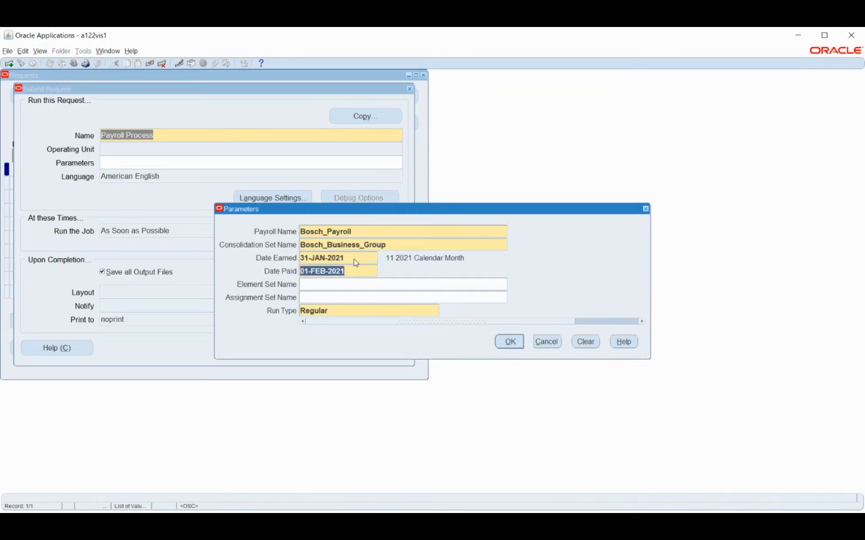
click(511, 345)
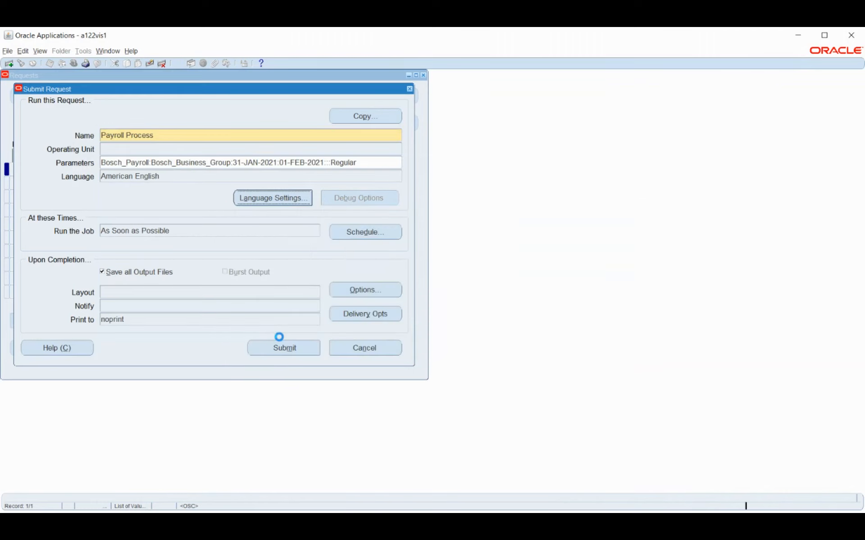
click(285, 348)
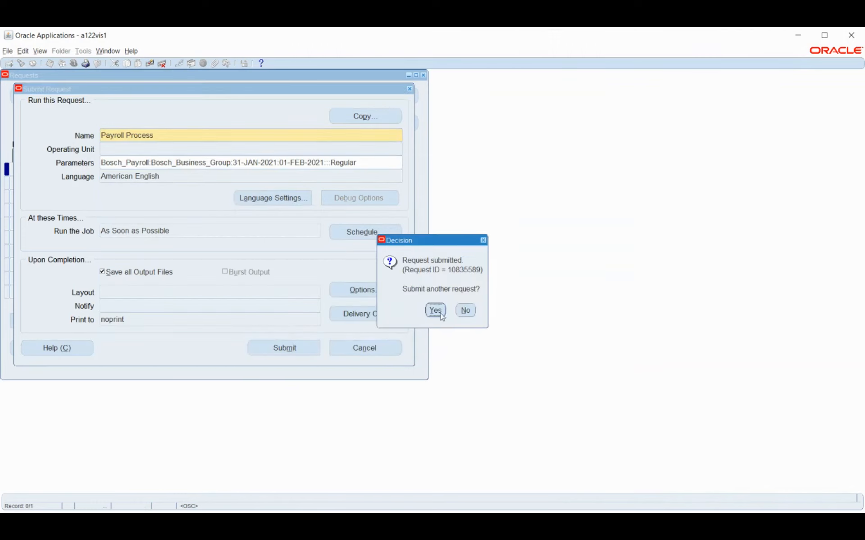
click(462, 311)
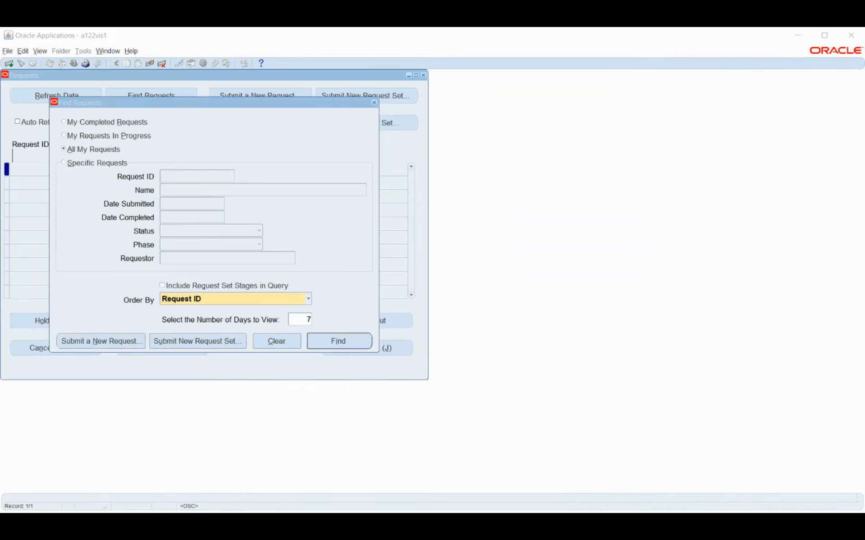
Step: Find all own requests and keep refreshing the list until the Payroll Process and its worker processes complete
click(333, 341)
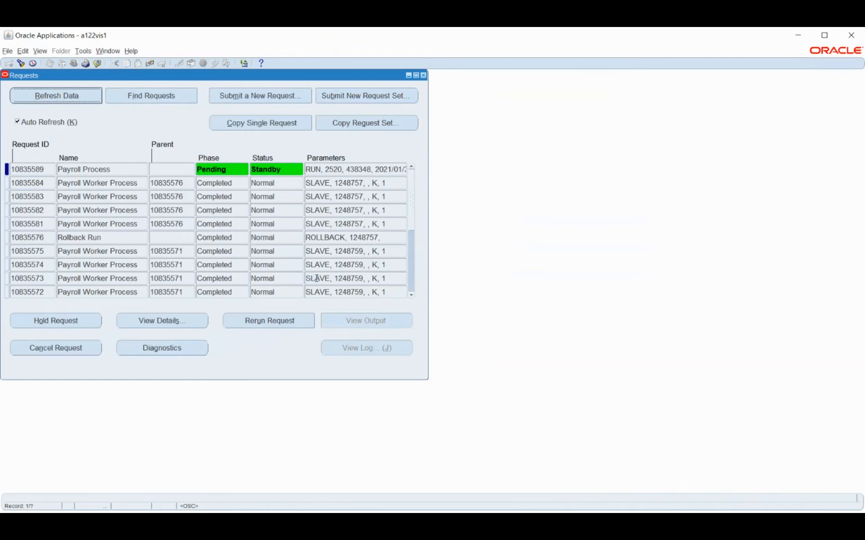
click(93, 97)
click(95, 101)
click(96, 102)
click(96, 101)
click(95, 100)
click(95, 99)
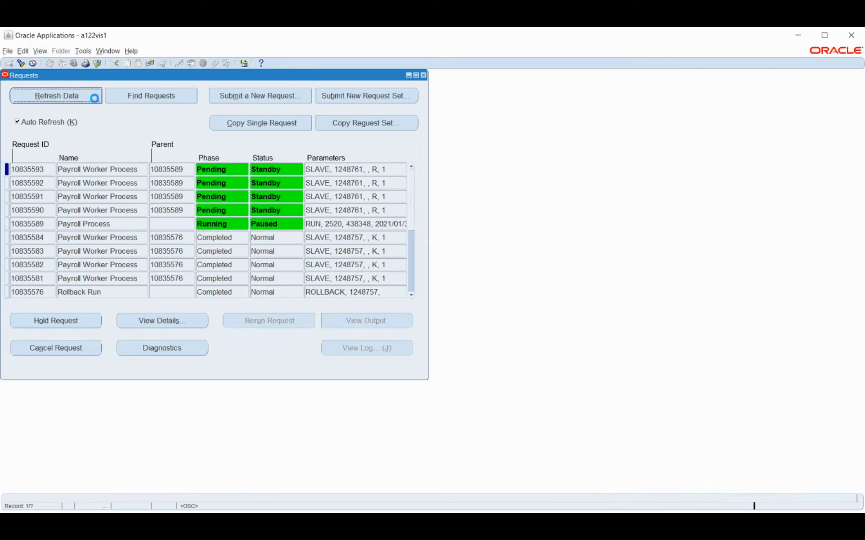
click(96, 101)
click(95, 100)
click(95, 101)
click(96, 102)
click(96, 101)
click(95, 101)
click(94, 98)
click(95, 98)
click(94, 98)
click(94, 98)
click(95, 98)
click(95, 99)
click(95, 98)
click(95, 99)
click(95, 100)
click(95, 99)
click(95, 100)
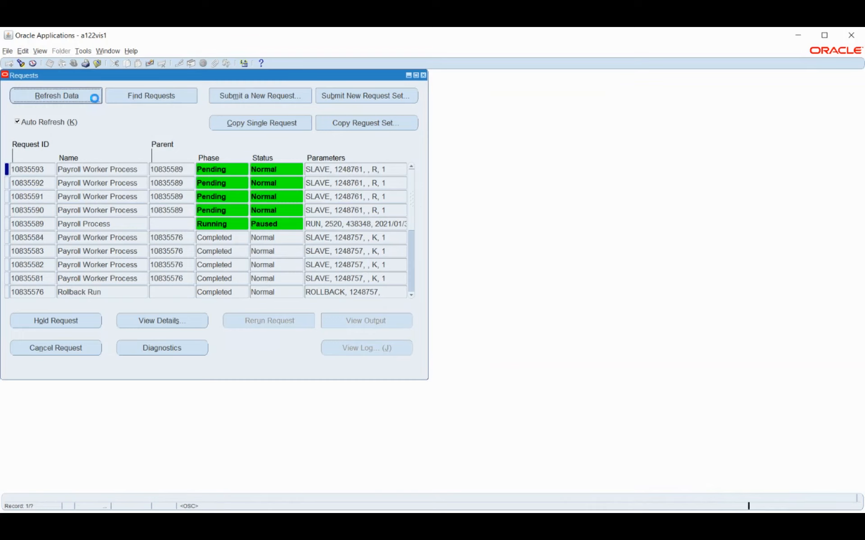
click(95, 100)
click(95, 100)
click(95, 99)
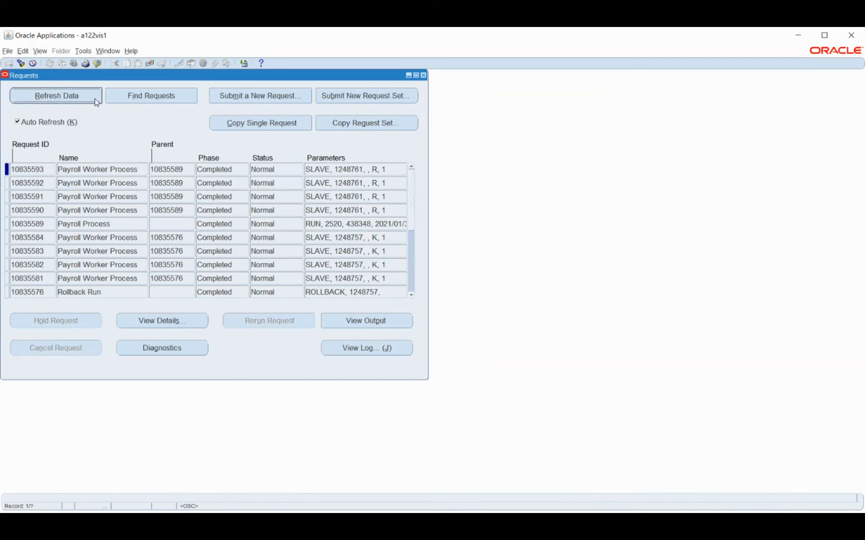
Step: Close the Requests list, open Payroll Process Results under View and find the payroll processes for Bosch_Payroll
click(423, 75)
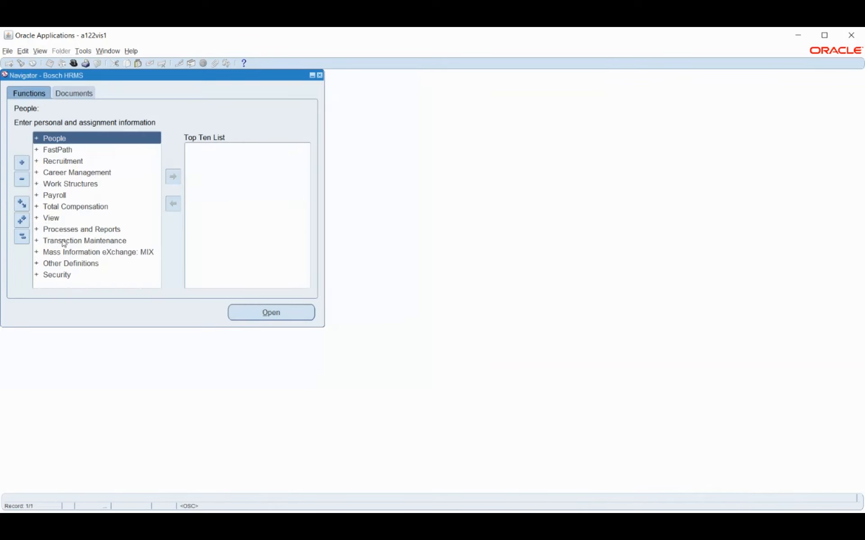
double_click(61, 220)
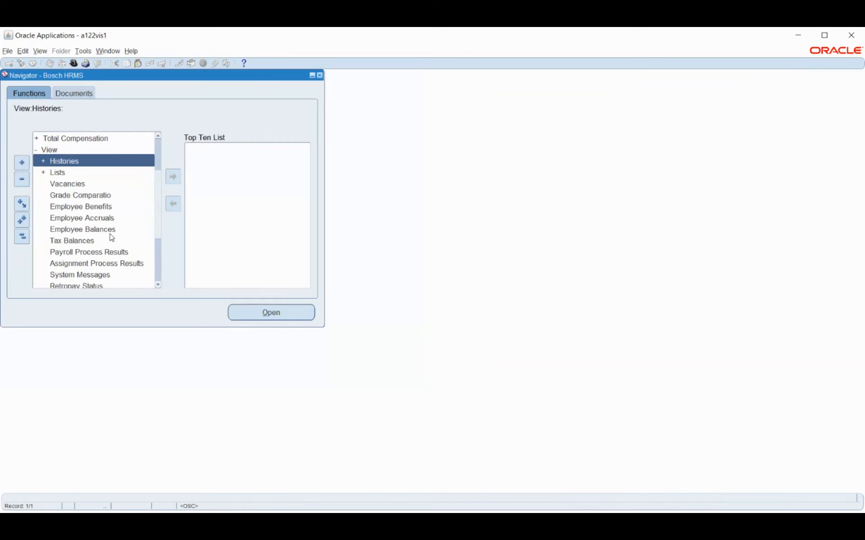
double_click(62, 255)
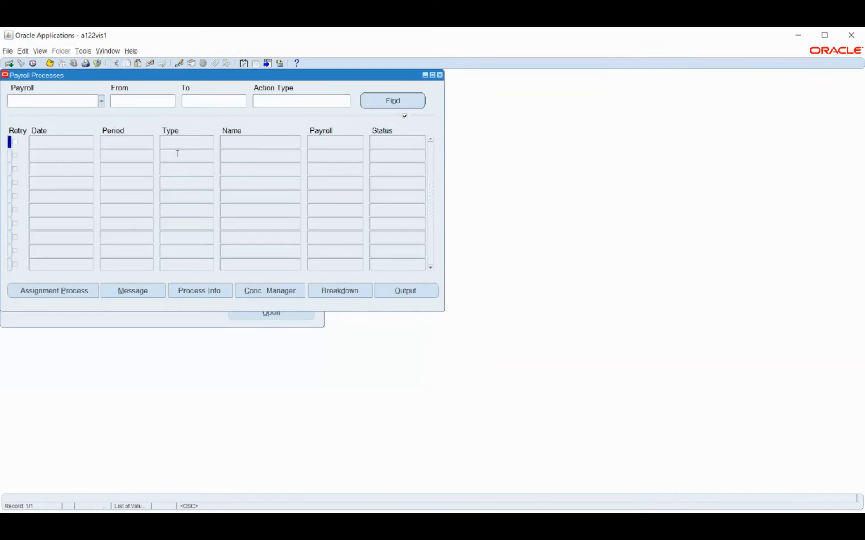
text(Bosch_Payroll)
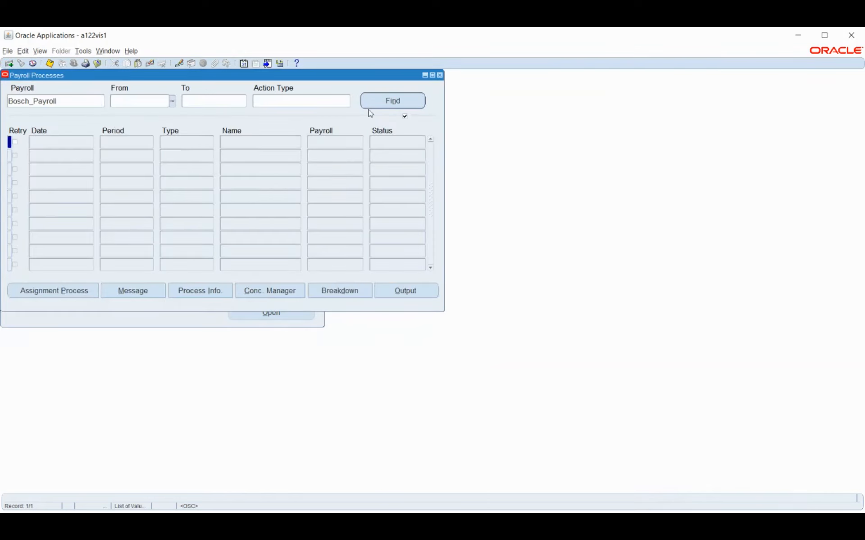
click(384, 100)
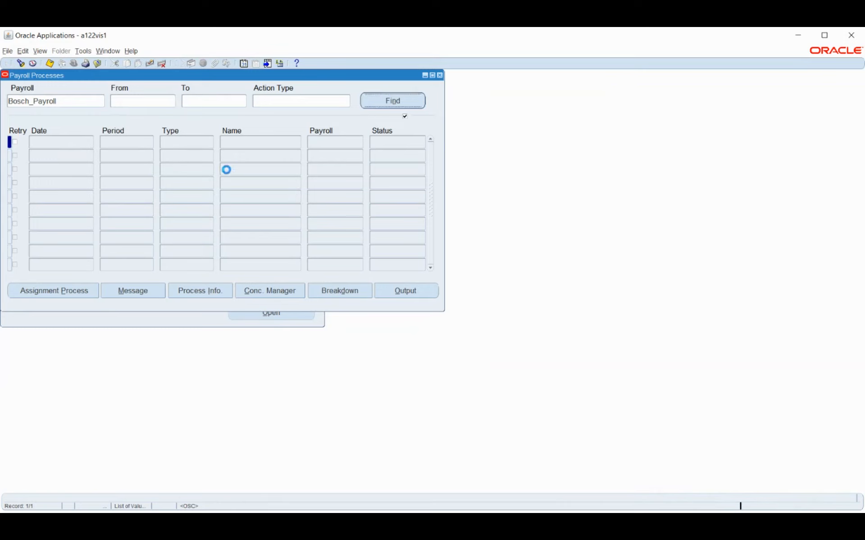
Step: Open the assignment processes of the 01-FEB-2021 run and go through the processed employees
click(141, 145)
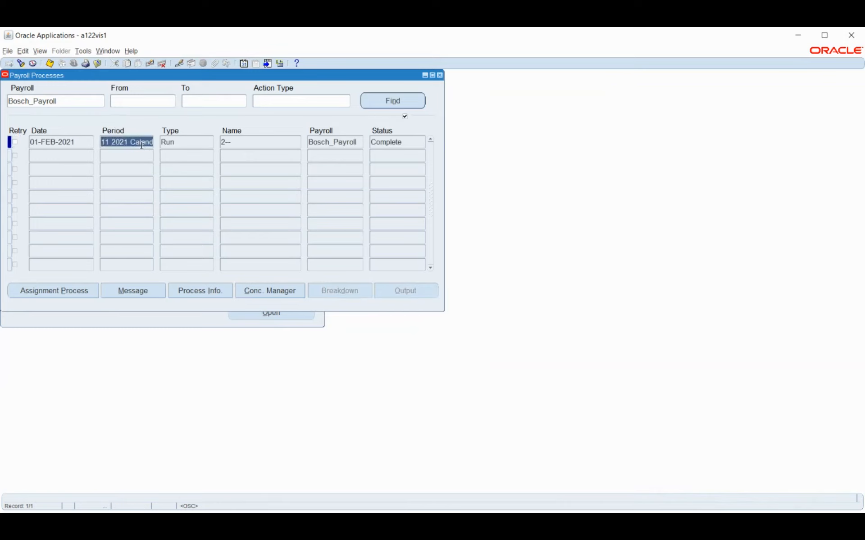
click(80, 293)
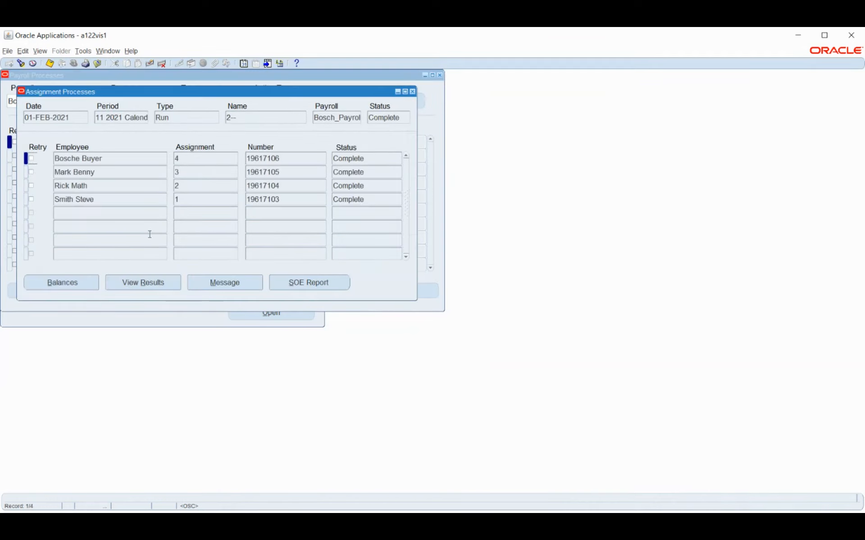
click(118, 159)
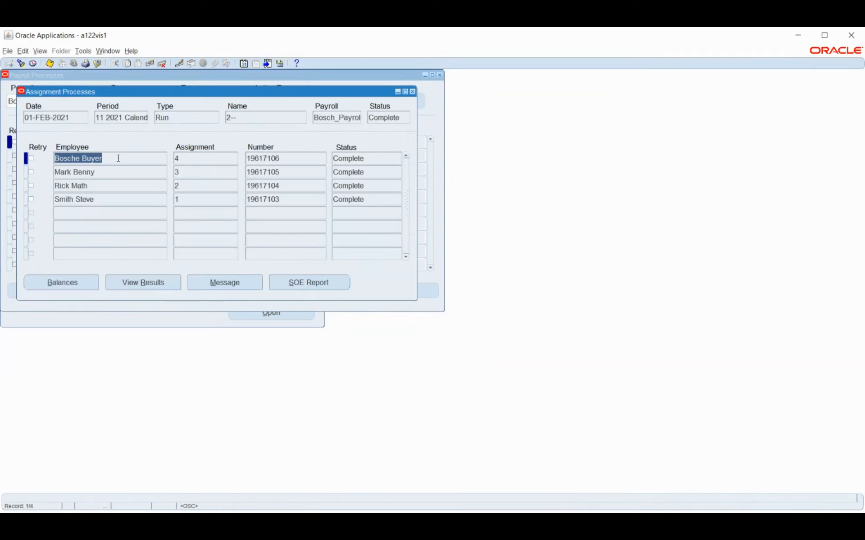
click(123, 171)
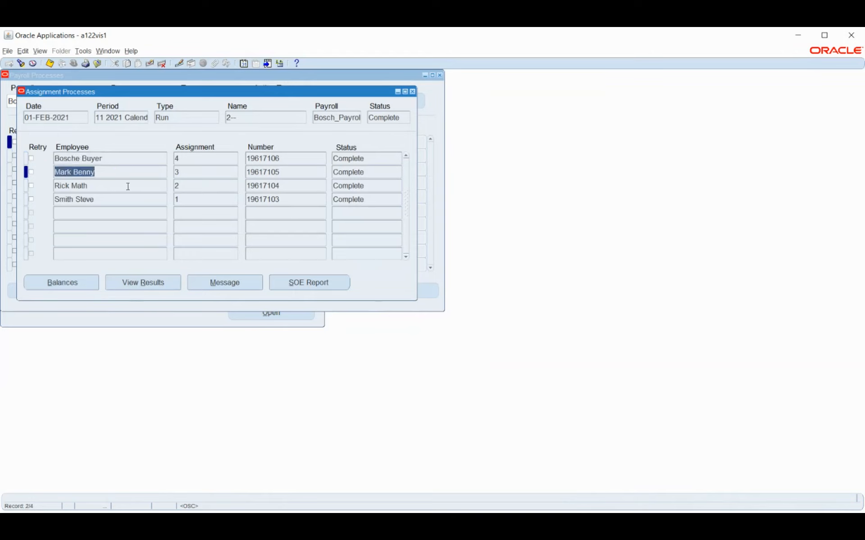
click(128, 186)
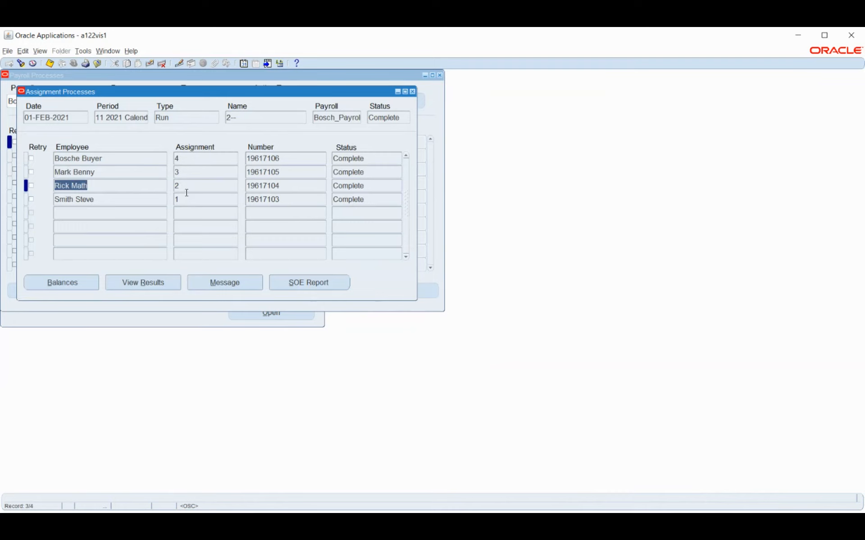
Step: View the run results of the employee with assignment 4, then close the results, Assignment Processes and Payroll Processes forms
click(114, 159)
click(145, 287)
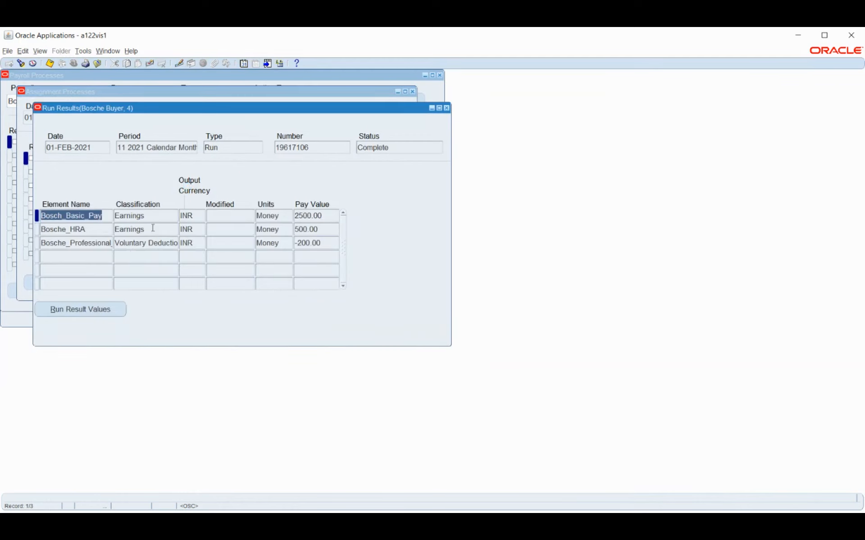
click(448, 108)
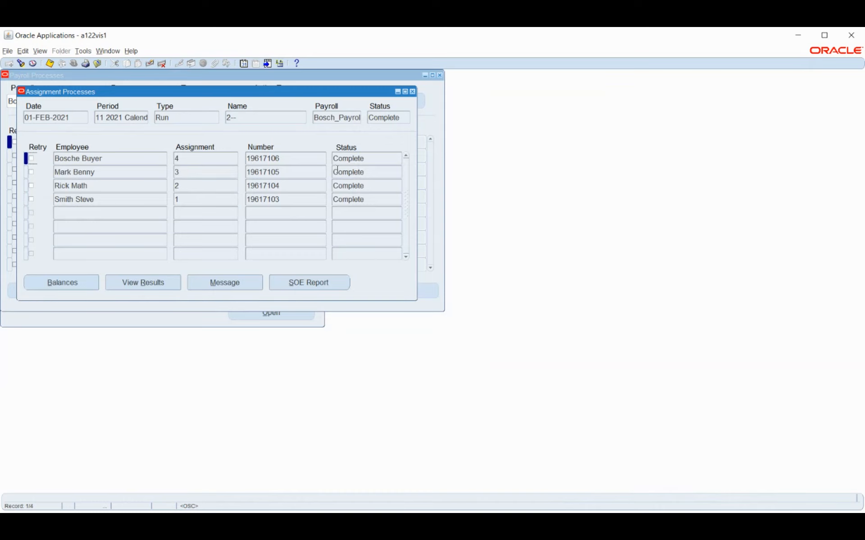
click(412, 91)
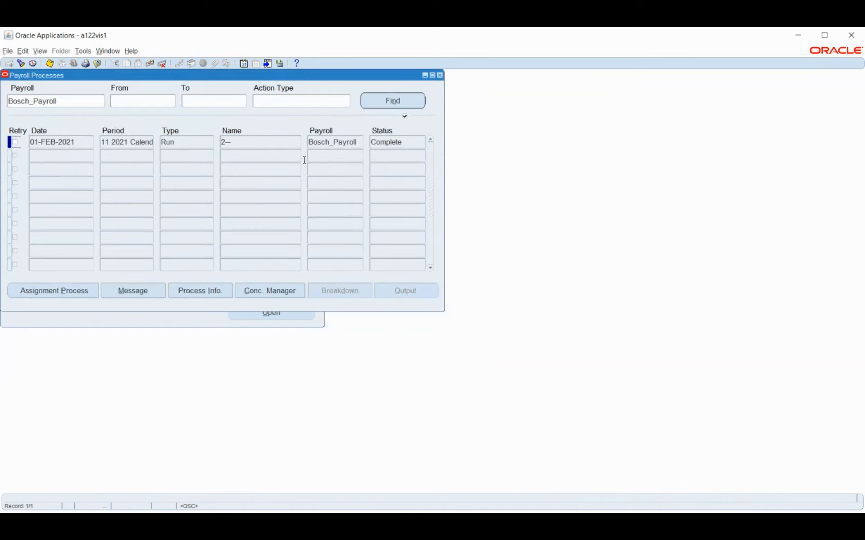
click(440, 75)
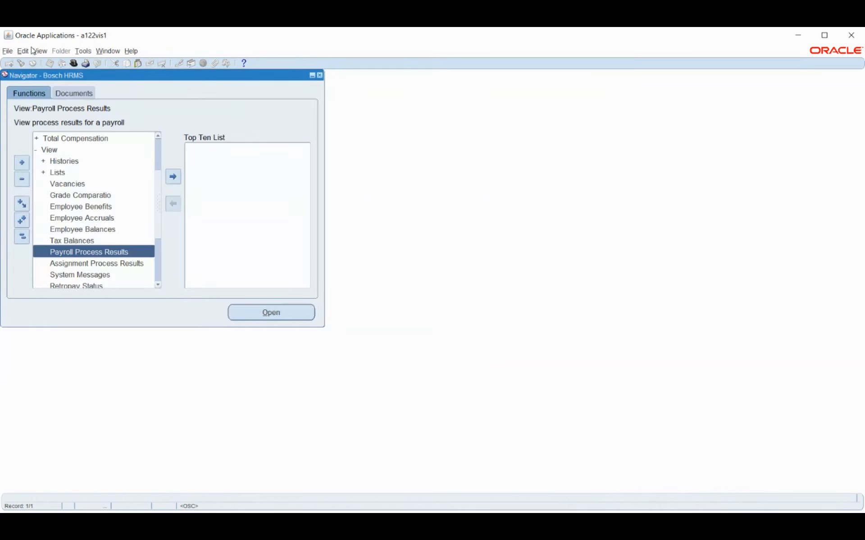
Step: Open the requests window and start a new single request for PrePayments
click(40, 50)
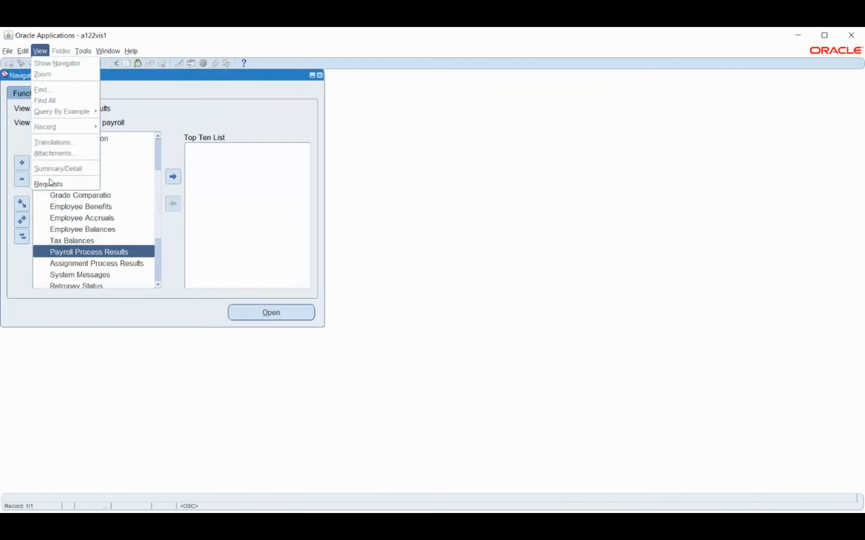
click(48, 184)
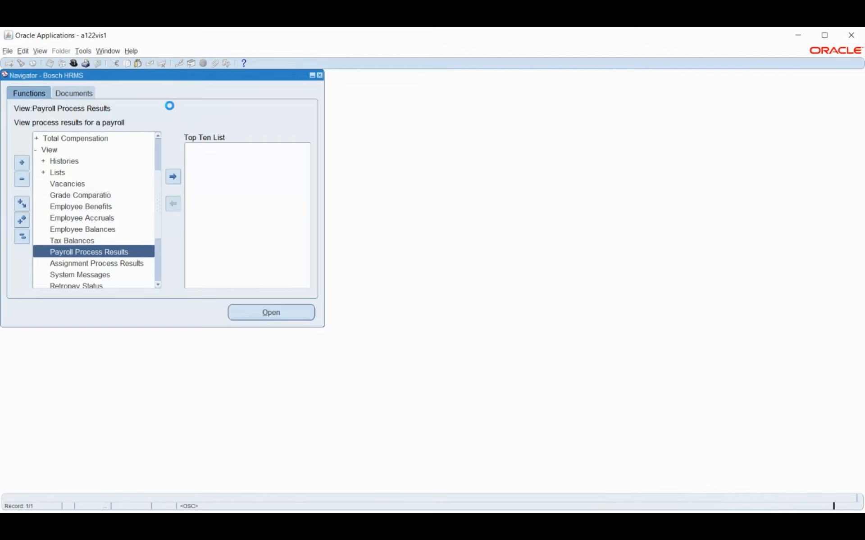
click(139, 343)
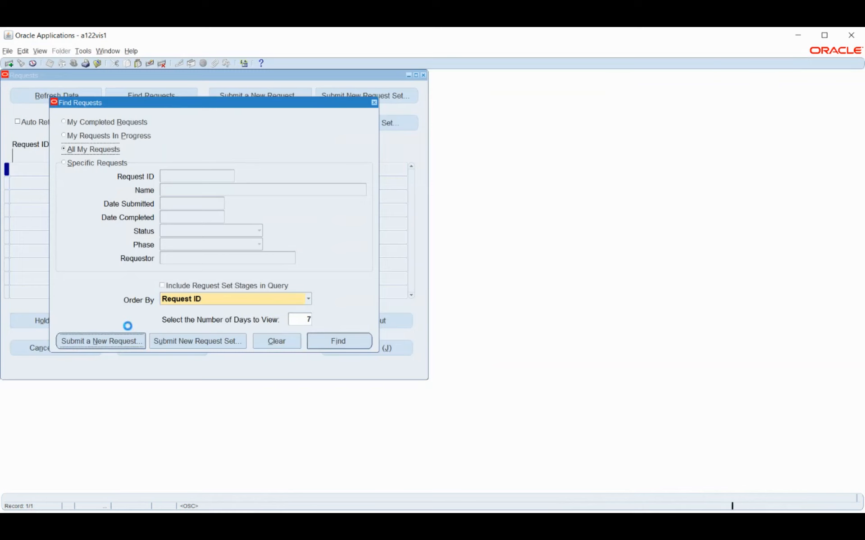
text(prep)
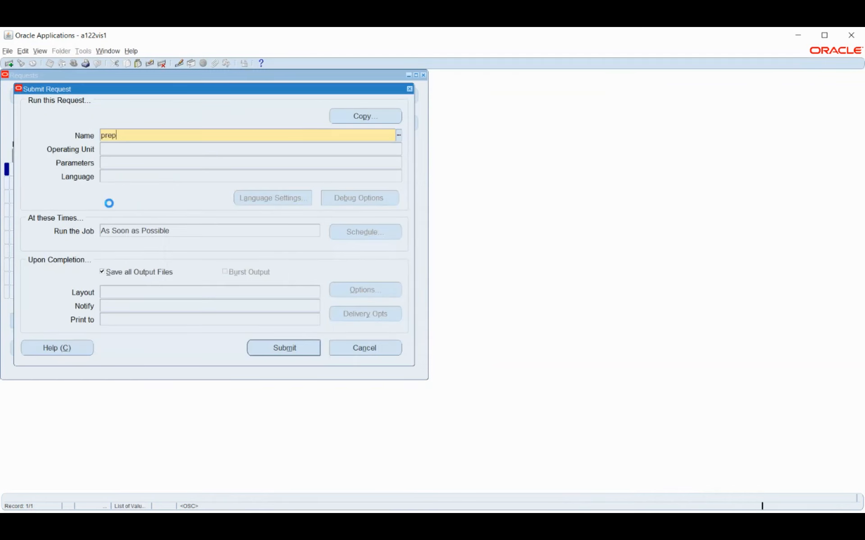
key(Tab)
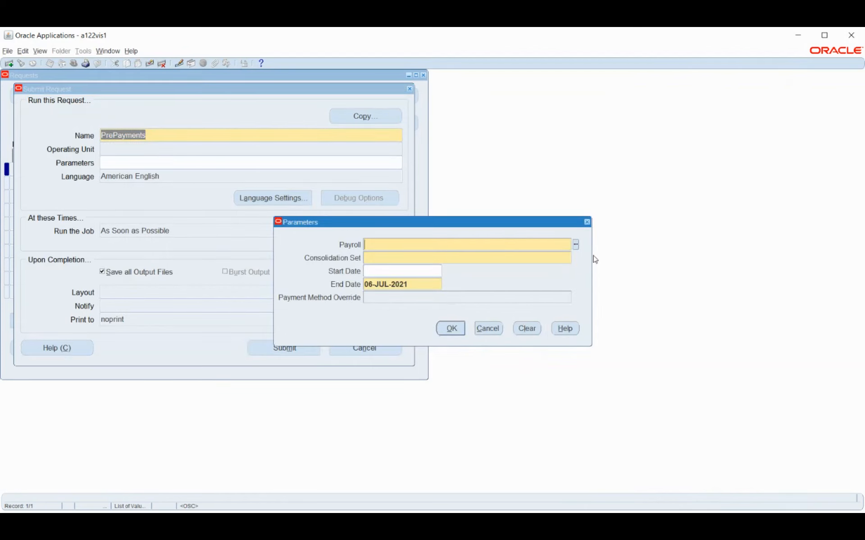
Step: Set the PrePayments parameters to payroll Bosch_Payroll and end date 01-FEB-2021, submit the request and decline submitting another
click(576, 246)
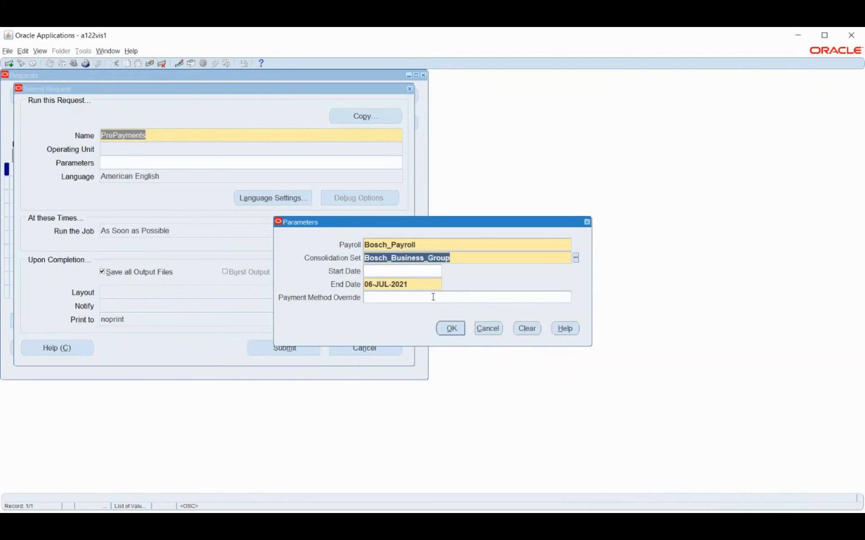
click(421, 285)
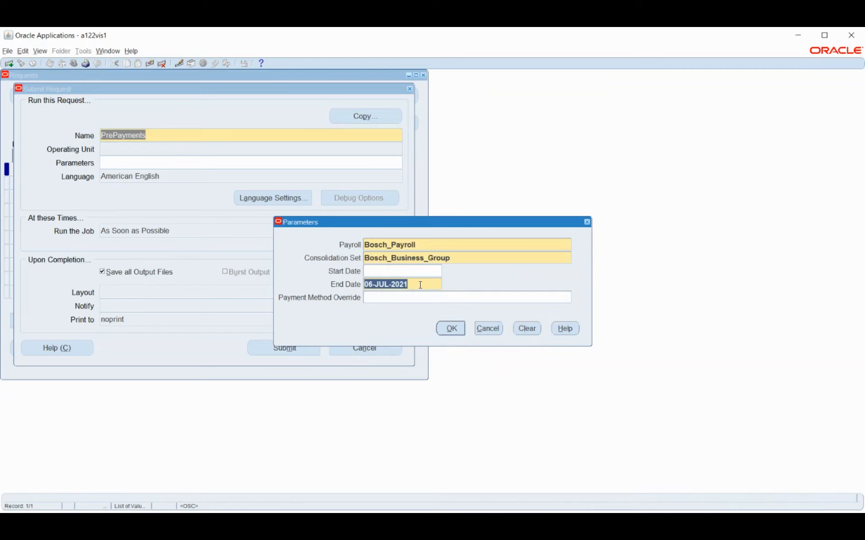
text(1feb21)
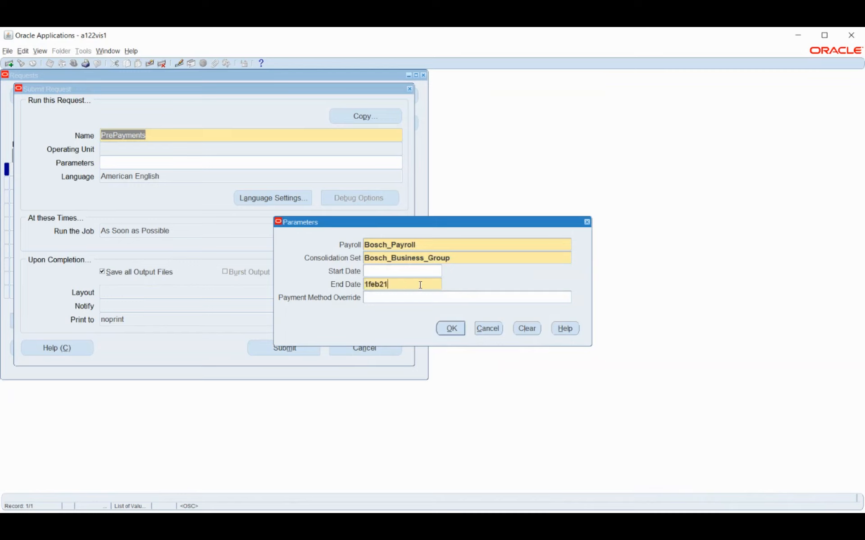
key(Tab)
key(Return)
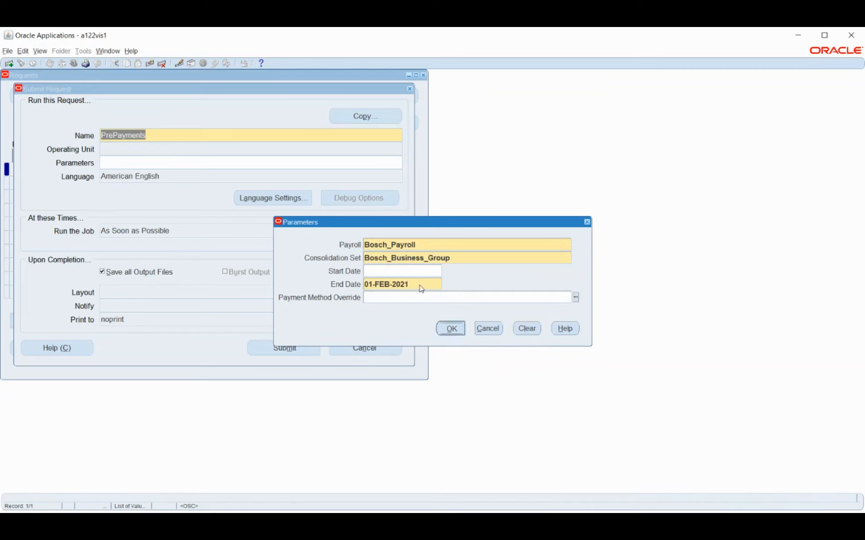
click(298, 349)
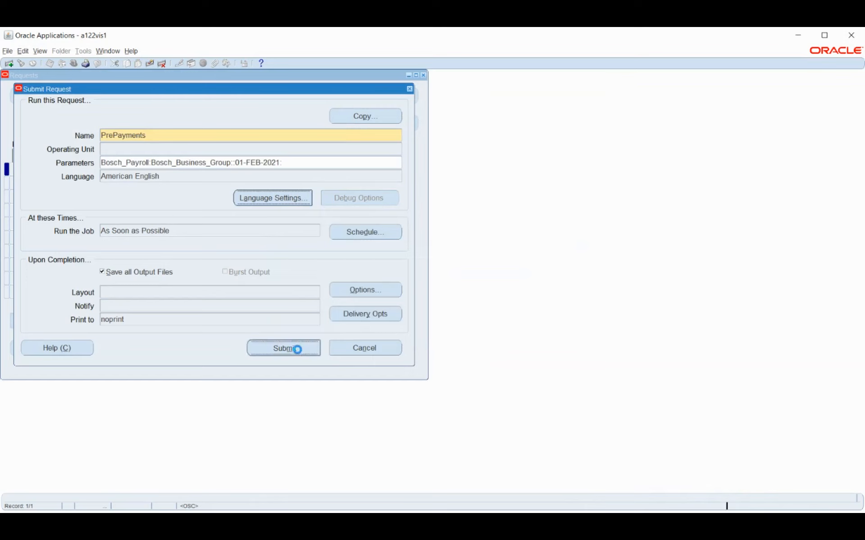
click(465, 311)
Step: Find all own requests and keep refreshing the list until PrePayments and its payroll worker processes complete
click(332, 342)
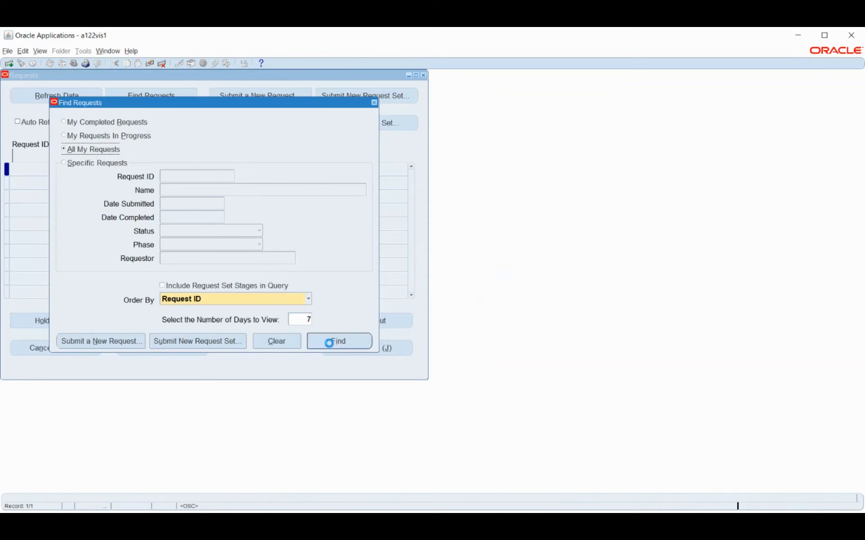
click(75, 99)
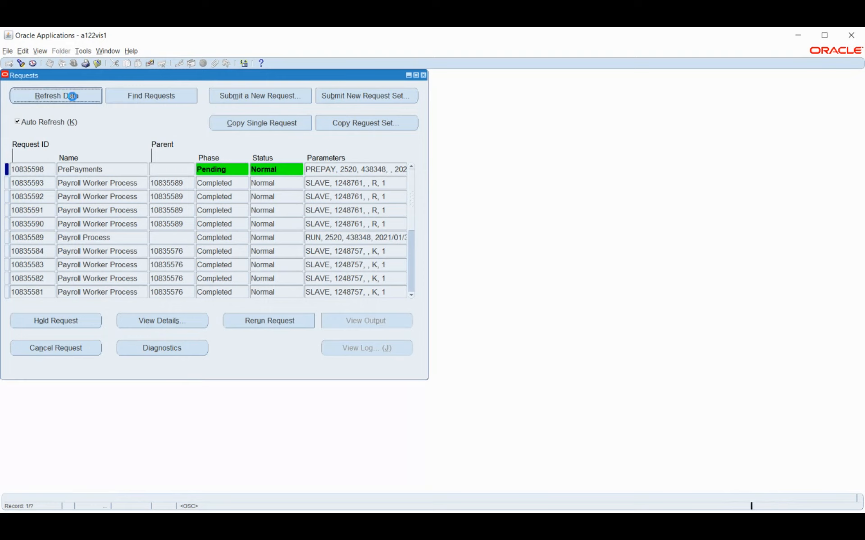
click(73, 97)
click(75, 100)
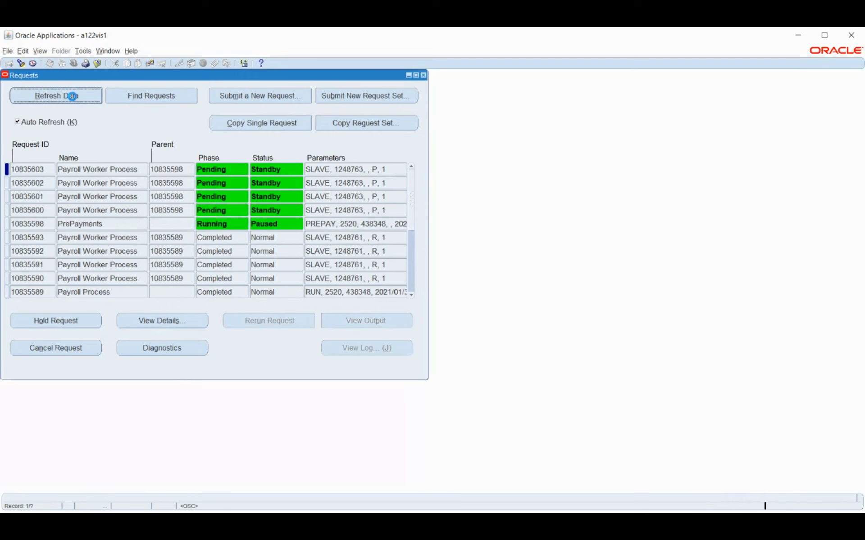
click(75, 100)
click(72, 97)
click(73, 96)
click(73, 96)
click(72, 96)
click(72, 96)
click(72, 97)
click(73, 96)
click(72, 96)
click(73, 96)
click(73, 97)
click(72, 96)
click(73, 96)
click(72, 96)
click(73, 96)
click(72, 97)
click(72, 96)
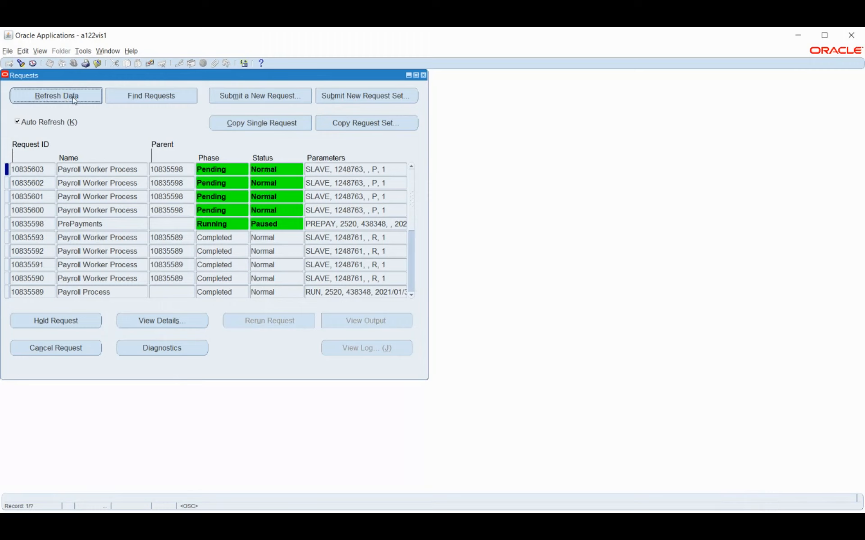
click(73, 97)
click(72, 96)
click(73, 97)
click(73, 97)
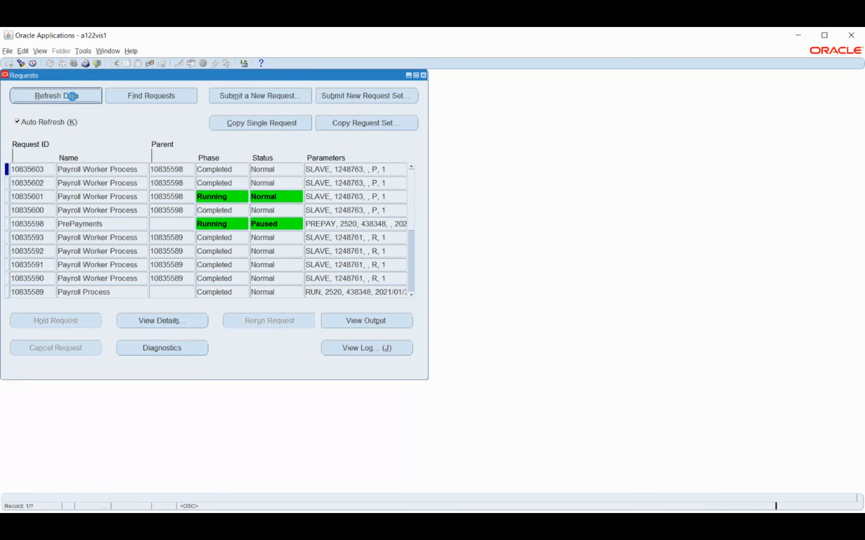
click(73, 97)
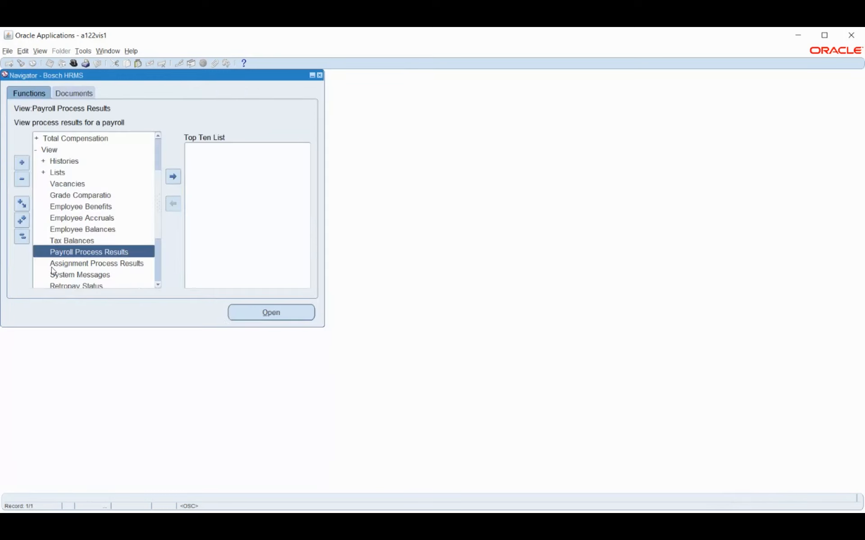
Step: Open Payroll Process Results and find the payroll processes for Bosch_Payroll
double_click(64, 255)
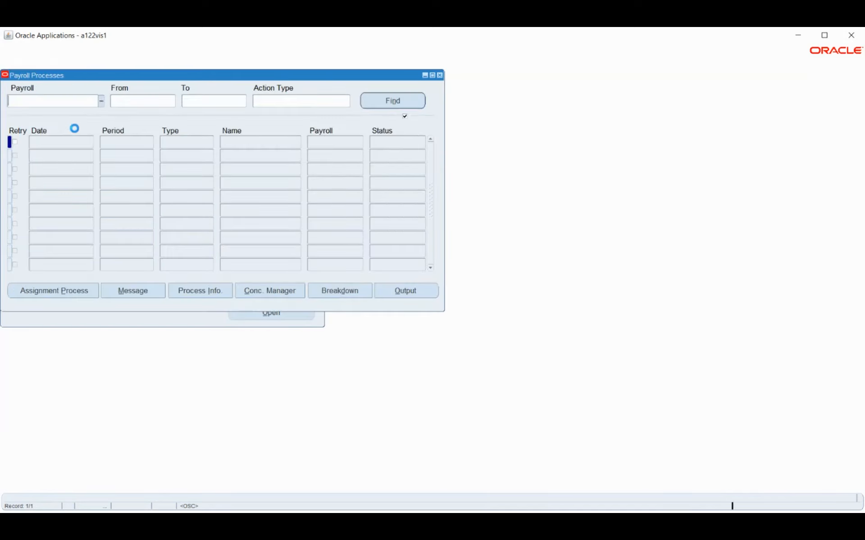
click(101, 102)
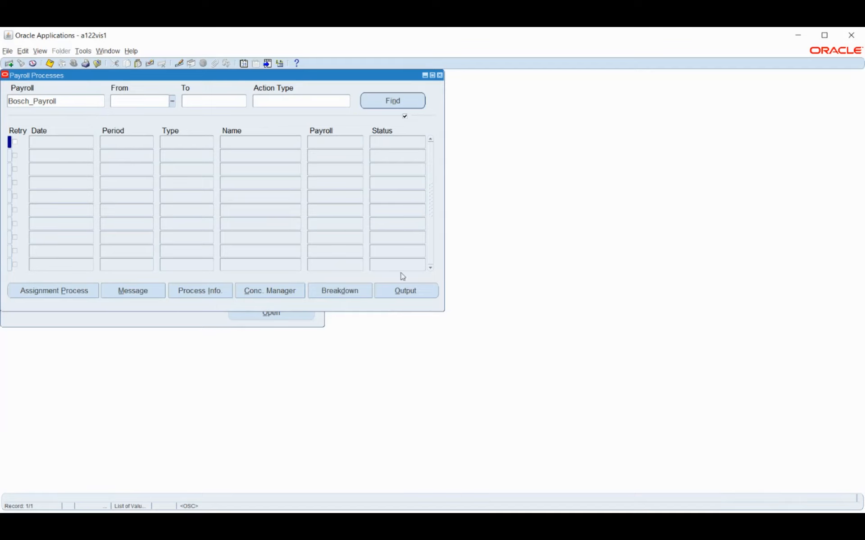
click(409, 106)
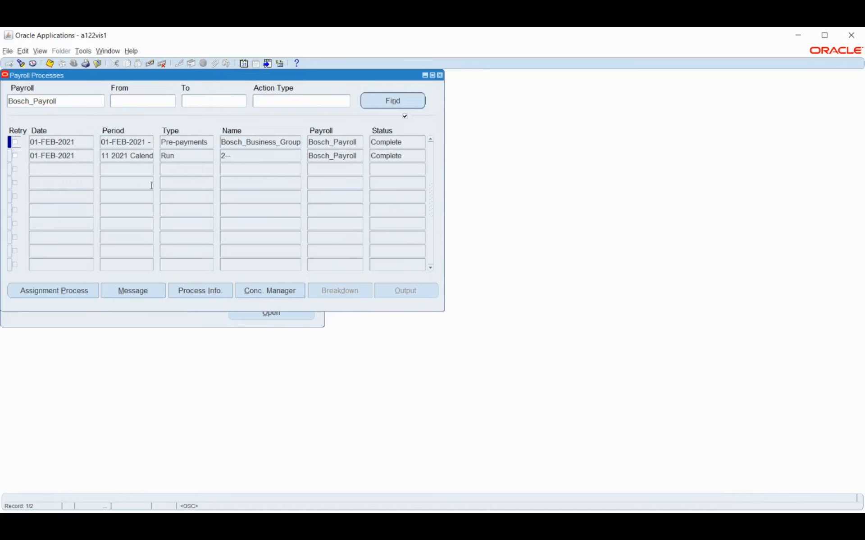
Step: Check the type and status of the 01-FEB-2021 Pre-payments process, then view its run messages and close them
double_click(183, 156)
click(197, 143)
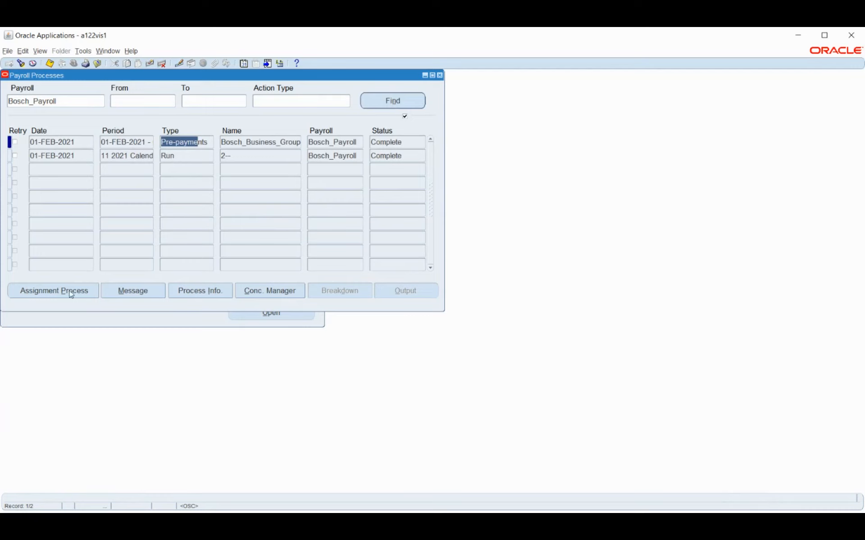
double_click(406, 143)
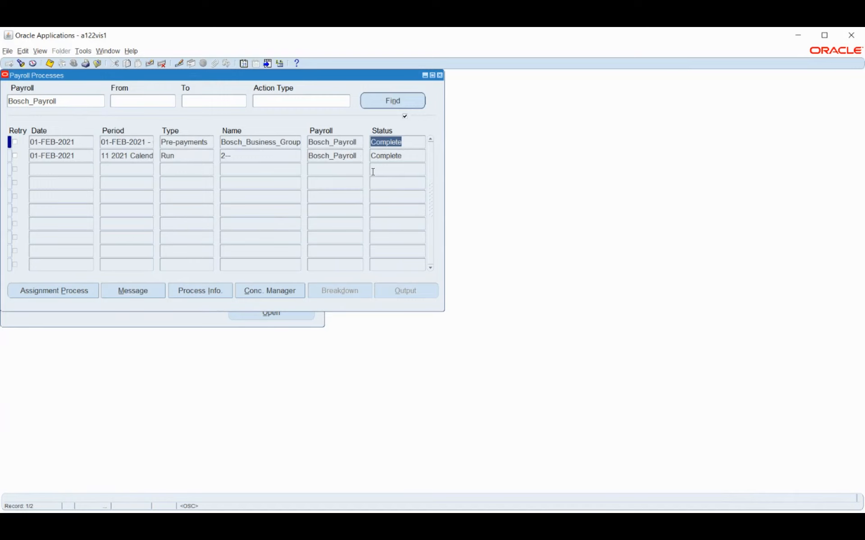
click(141, 293)
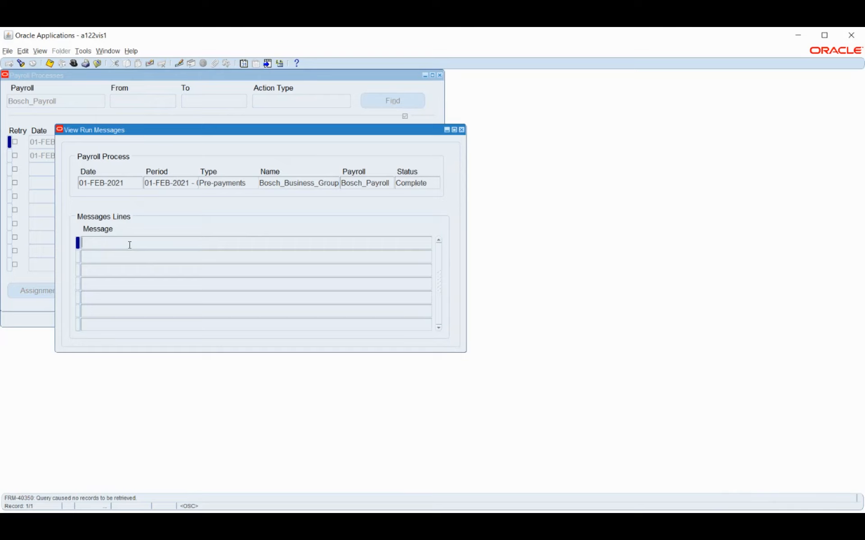
click(461, 130)
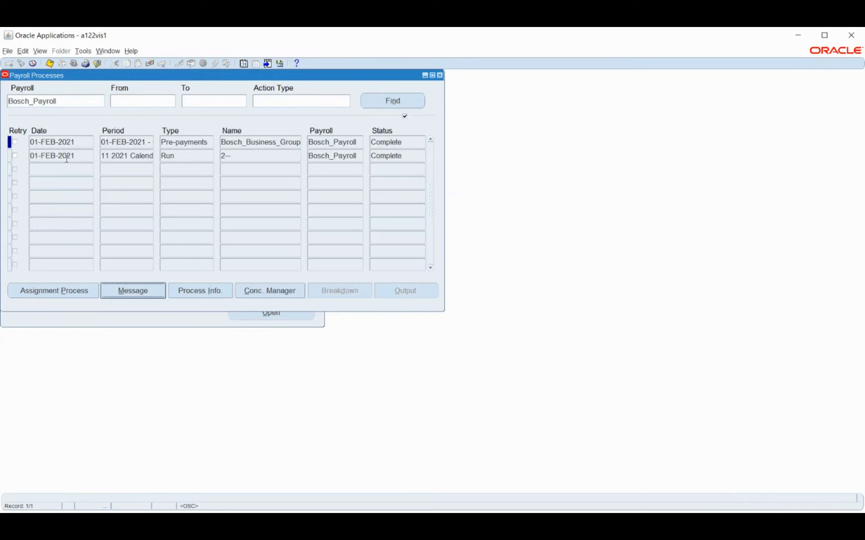
Step: Open the Pre-payments assignment processes, review the payment method and payment status of the employee with assignment 4, and close the payment details
click(61, 142)
click(54, 288)
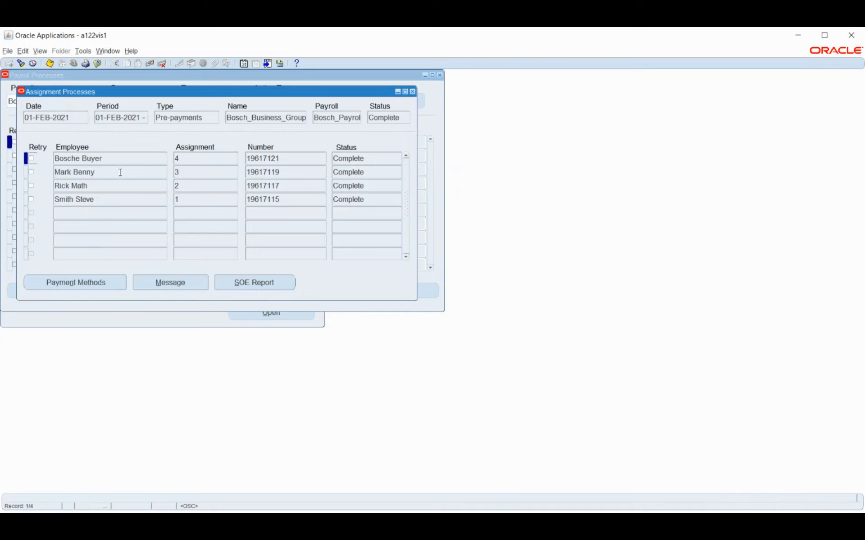
click(116, 156)
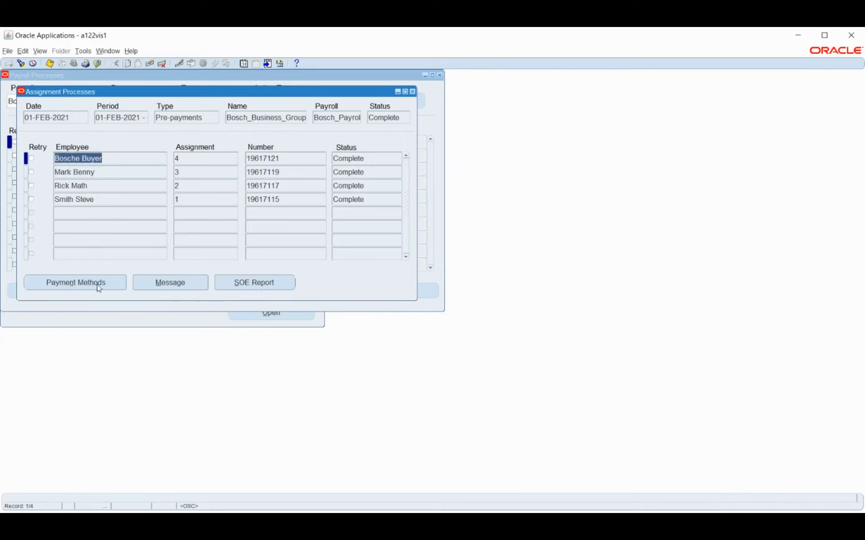
click(78, 283)
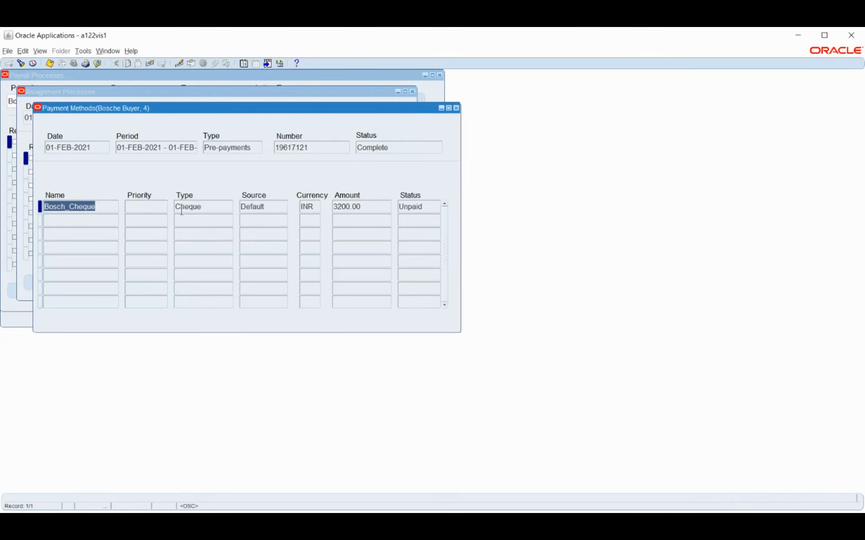
drag(104, 108, 355, 94)
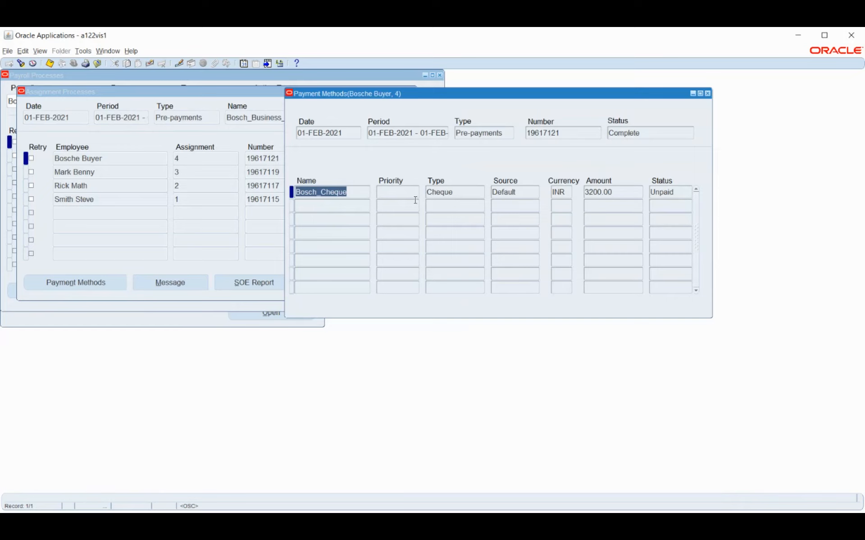
drag(426, 93, 252, 138)
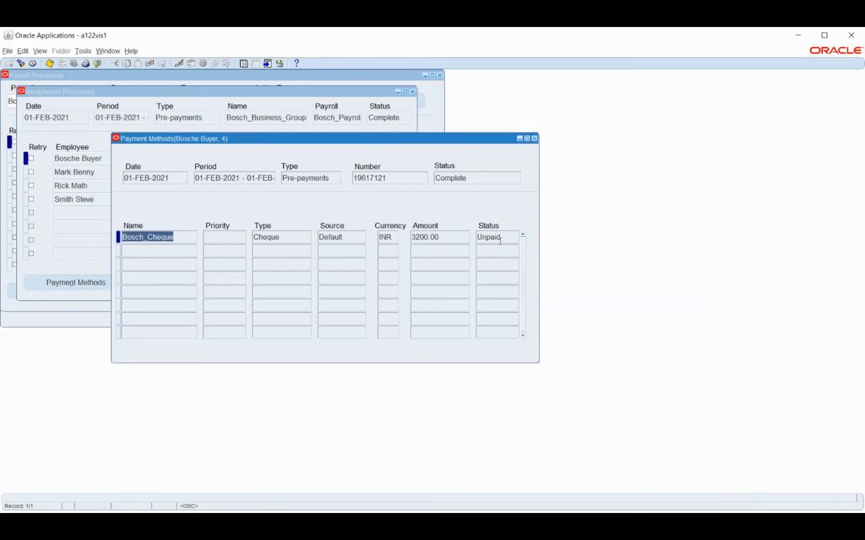
click(507, 237)
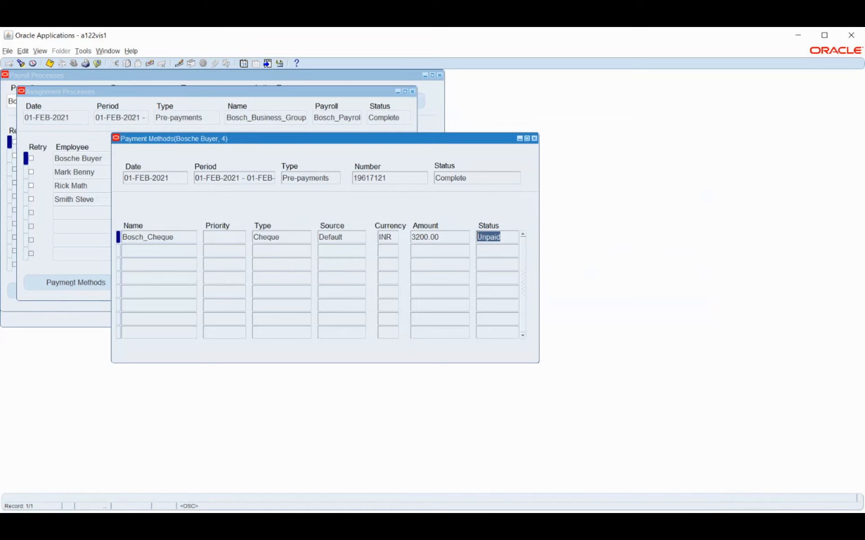
click(535, 140)
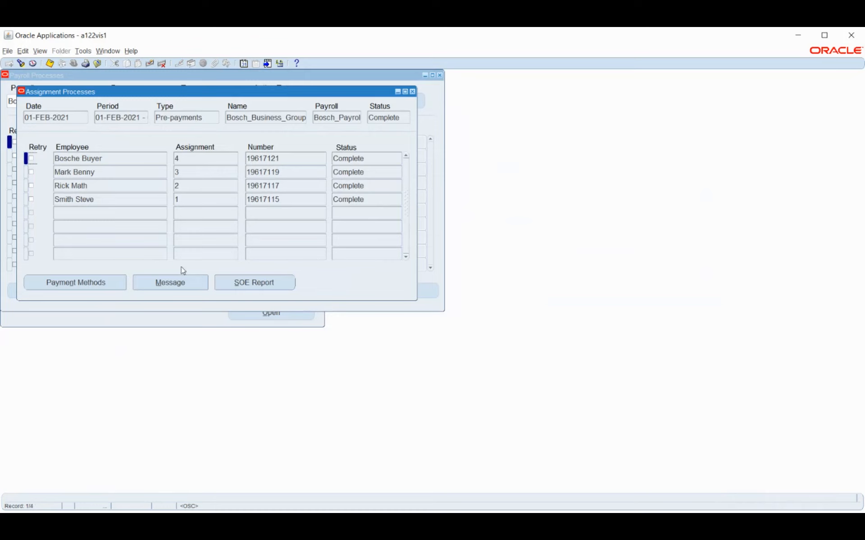
Step: Try to open the SOE report for the employee with assignment 4, then close the Assignment Processes and Payroll Processes forms
click(263, 283)
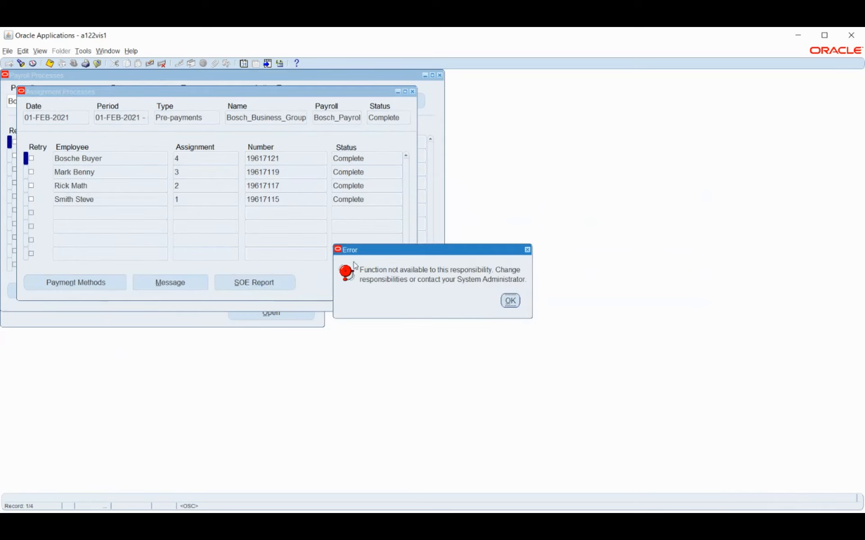
click(511, 301)
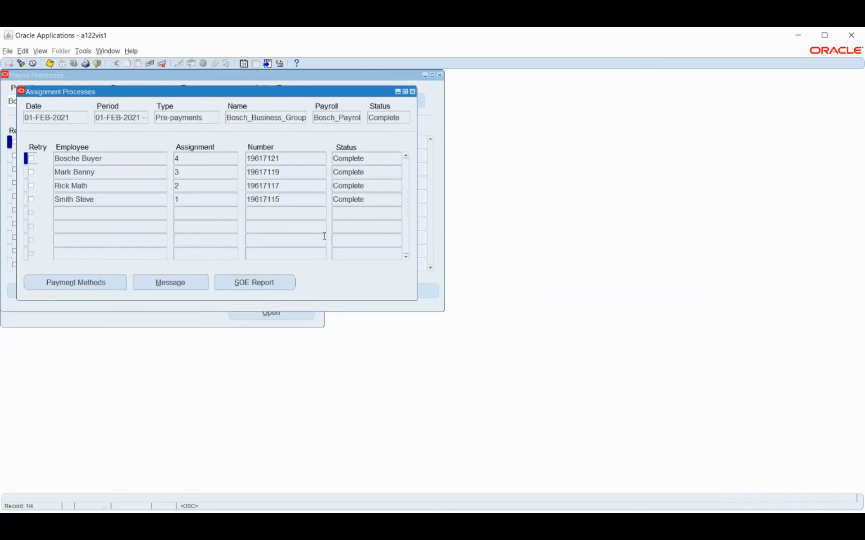
click(413, 92)
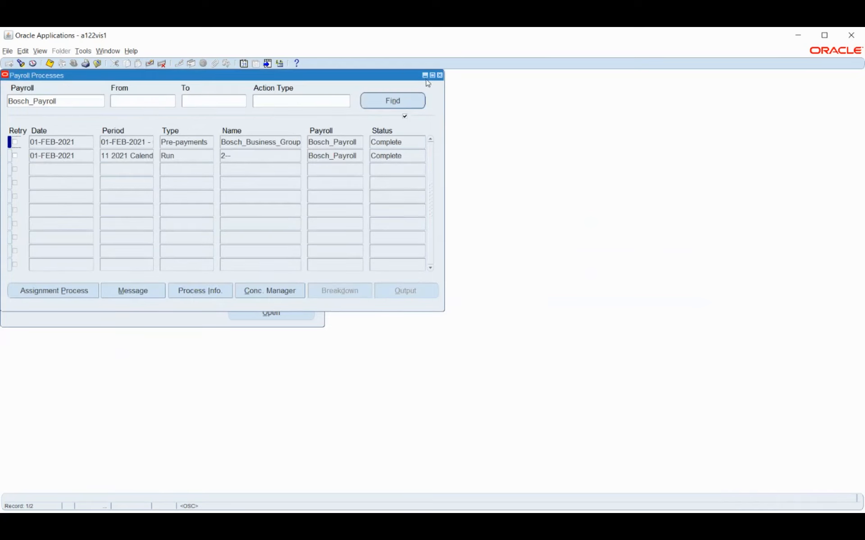
click(441, 76)
Step: Collapse the navigator functions and begin a new single concurrent request from the Requests form
click(22, 237)
click(40, 50)
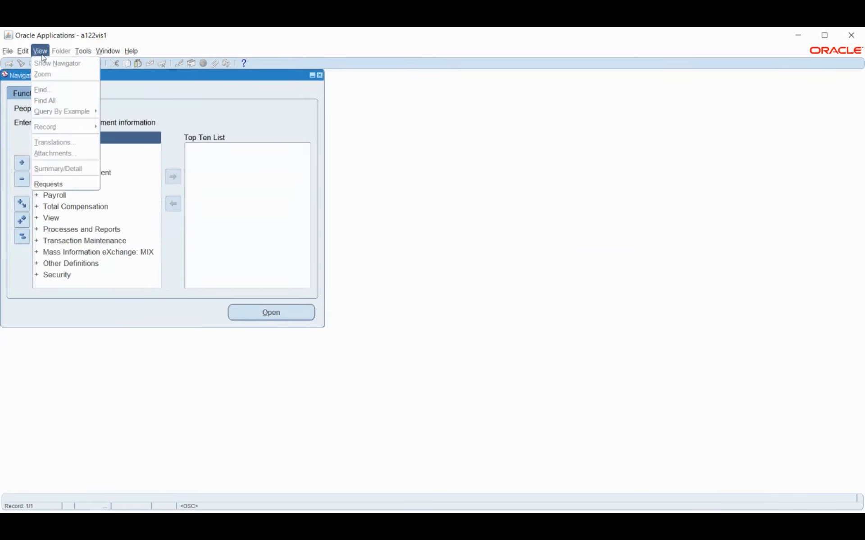
click(63, 184)
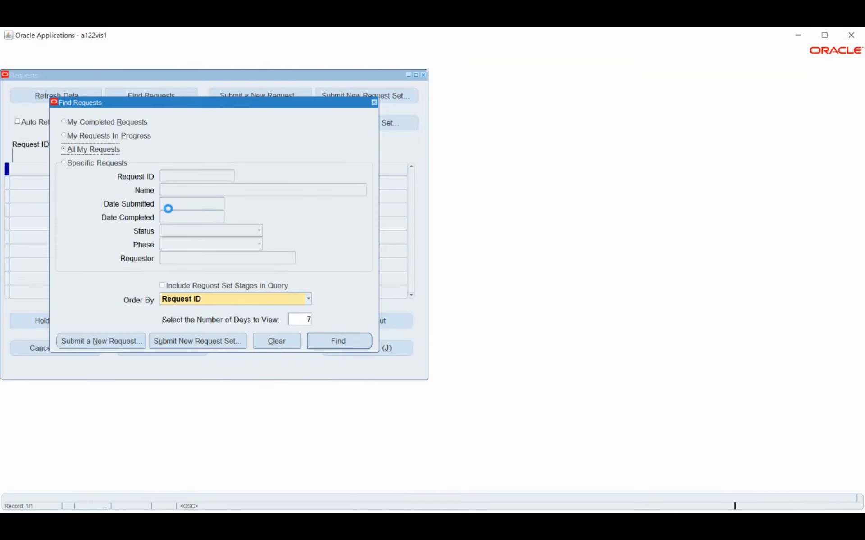
click(108, 341)
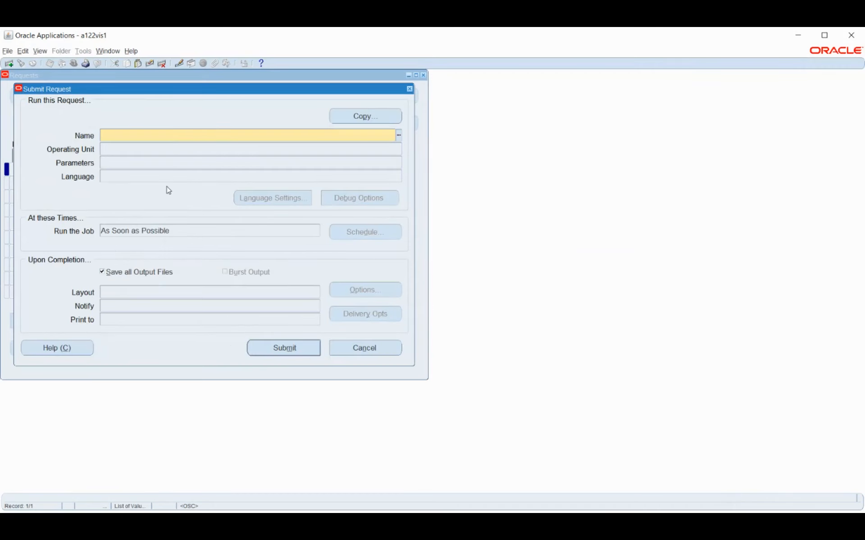
Step: Try Magnetic Report as the request program, cancel its parameters and replace it with Check Writer
text(mag)
click(543, 397)
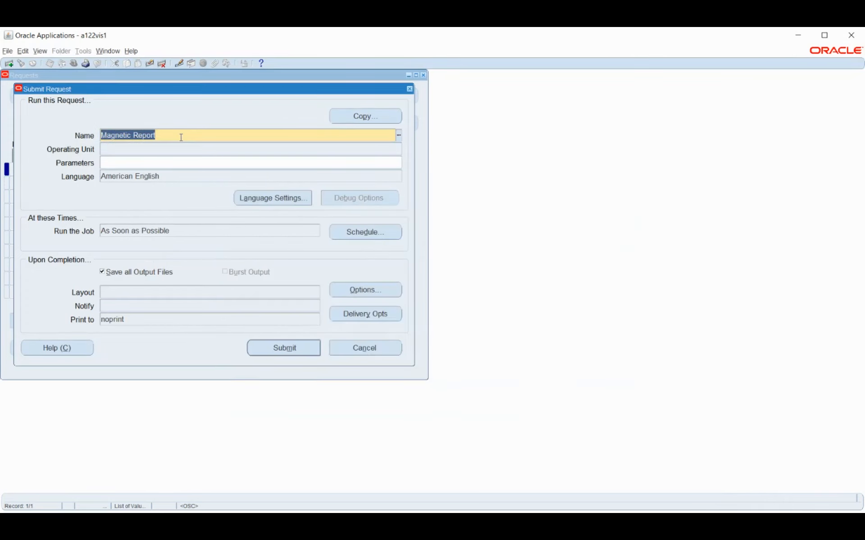
text(che)
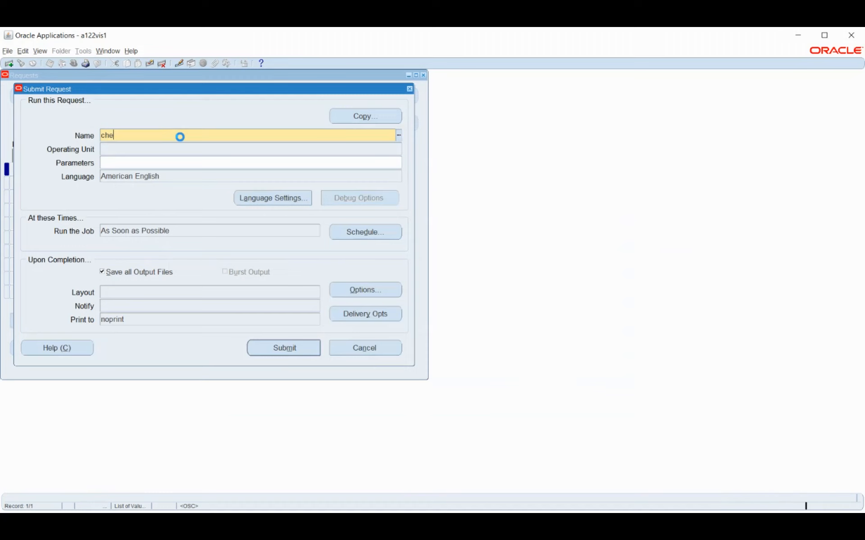
click(279, 353)
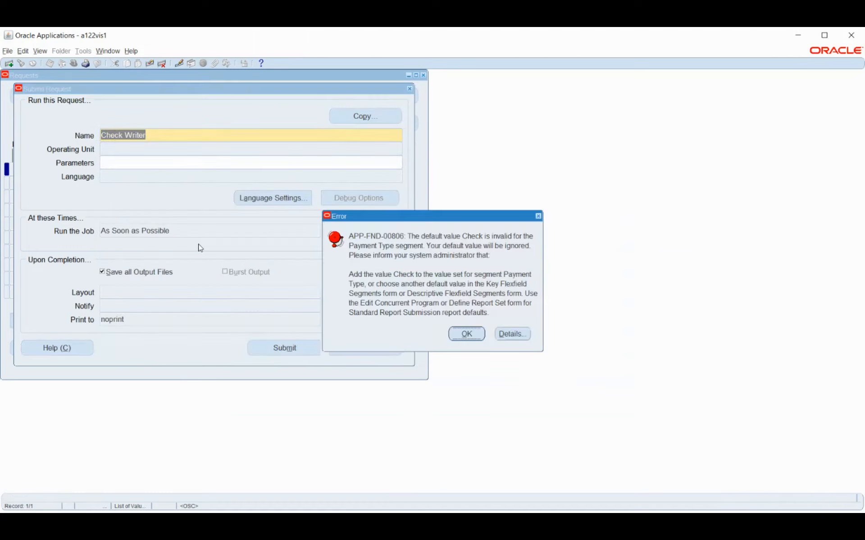
click(466, 333)
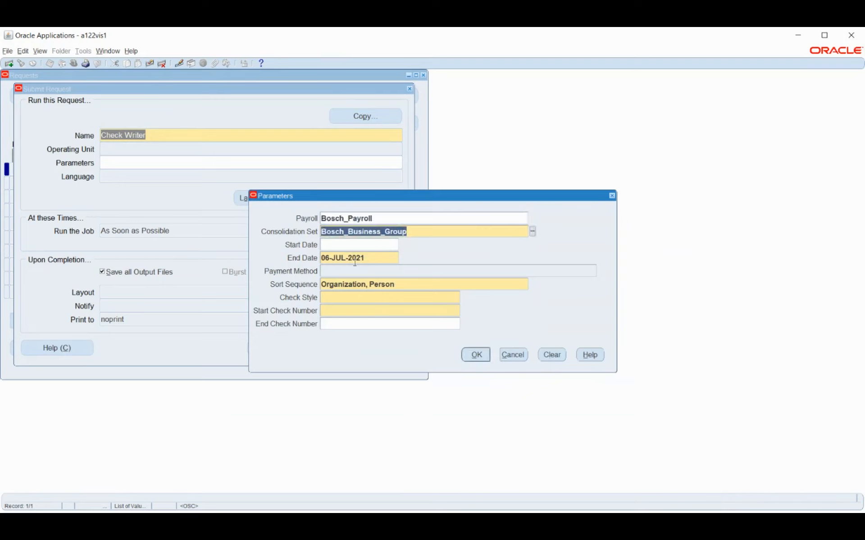
Step: Set the Check Writer parameters for Bosch_Payroll: end date 01-FEB-2021, check style Payroll Check, start check number 1 and end check number 99
click(383, 255)
text(1feb21)
key(Tab)
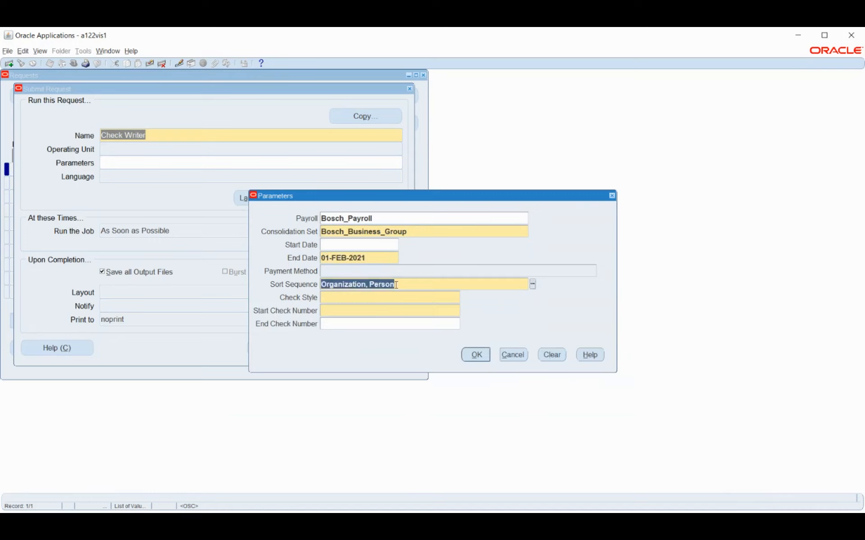
key(Tab)
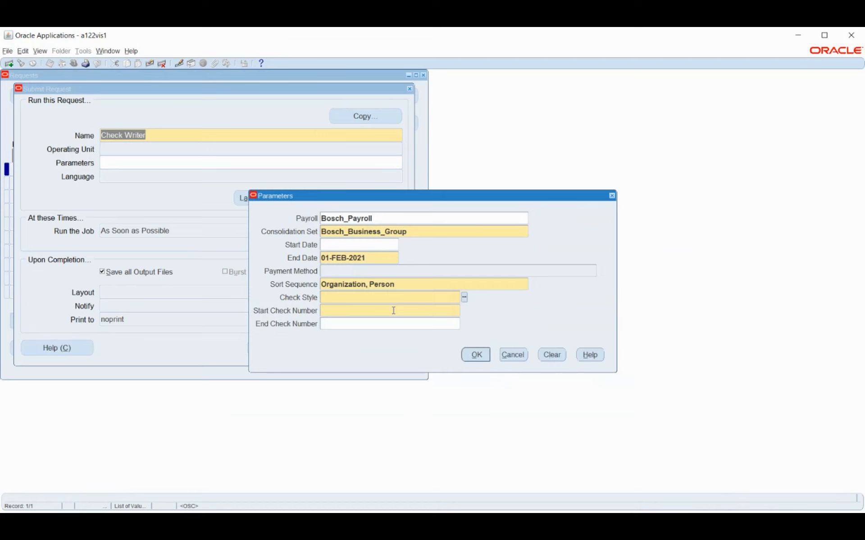
click(464, 297)
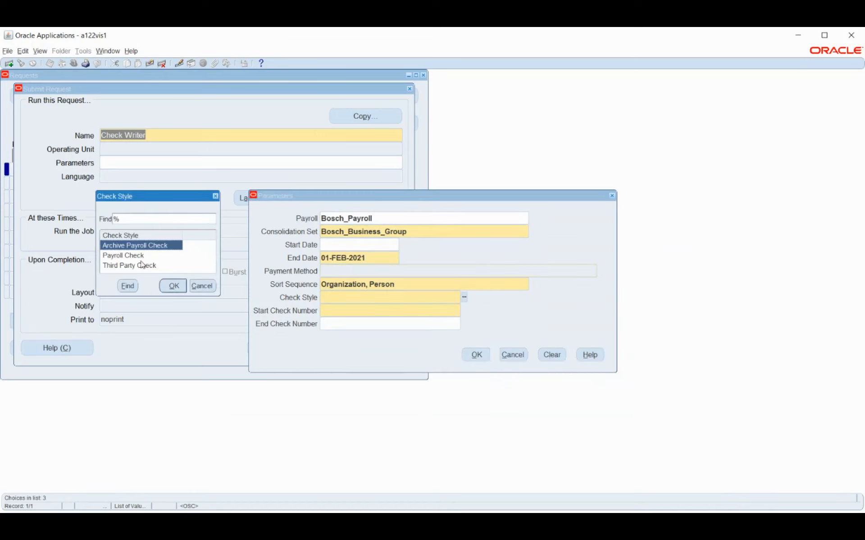
click(143, 256)
click(173, 286)
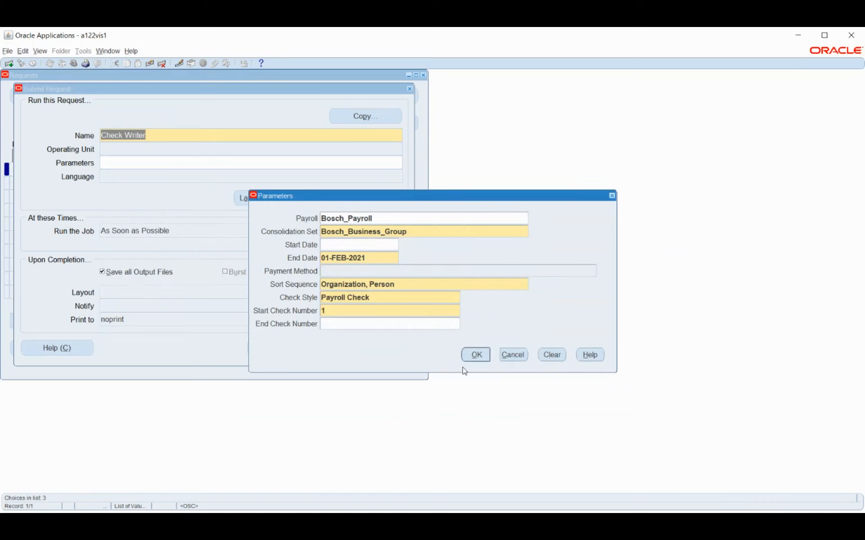
text(99)
Step: Accept the Check Writer parameters and submit the request without submitting another one
click(475, 355)
click(282, 349)
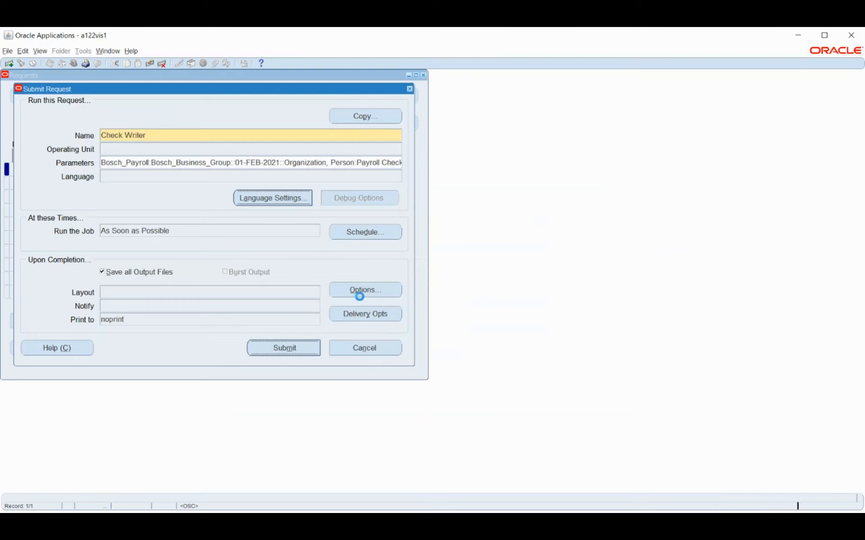
click(464, 310)
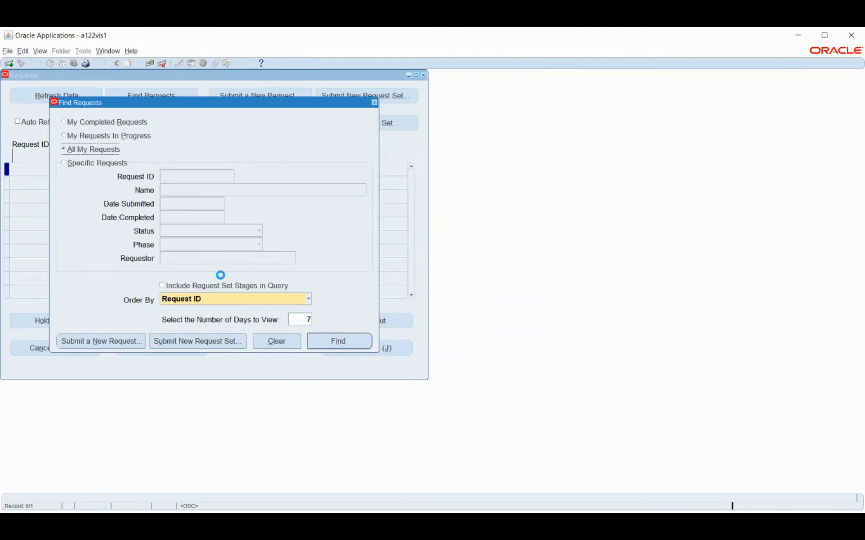
Step: List all my requests and refresh the data until the Check Writer requests have finished
click(338, 341)
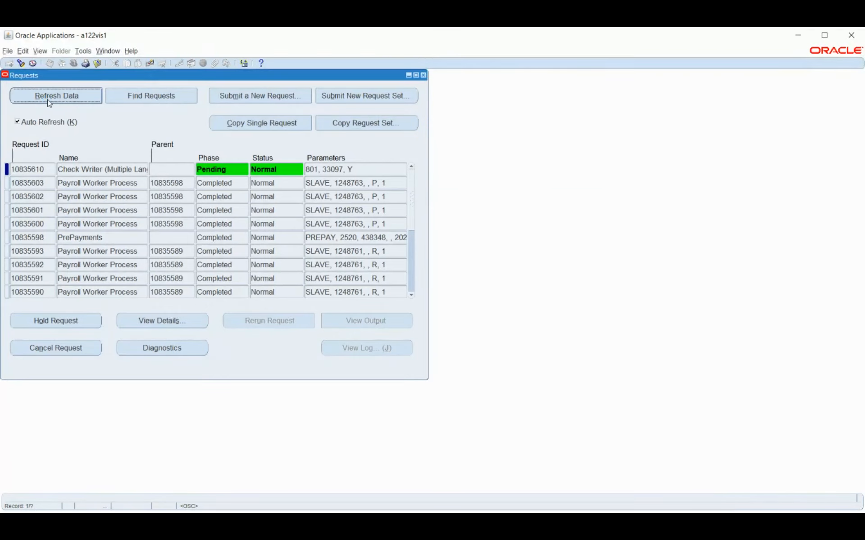
click(48, 99)
click(48, 100)
click(48, 100)
click(48, 100)
click(47, 98)
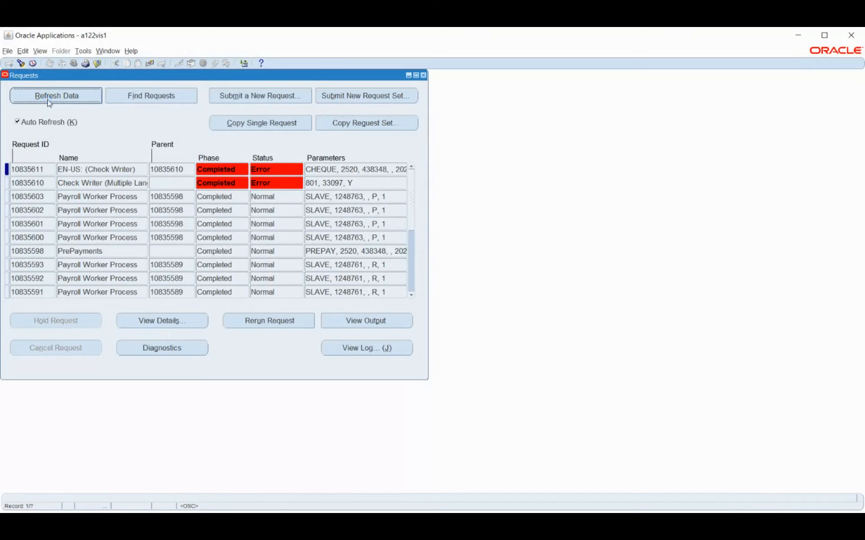
Step: View the log of the EN-US Check Writer request and return to the request list
click(84, 170)
click(349, 347)
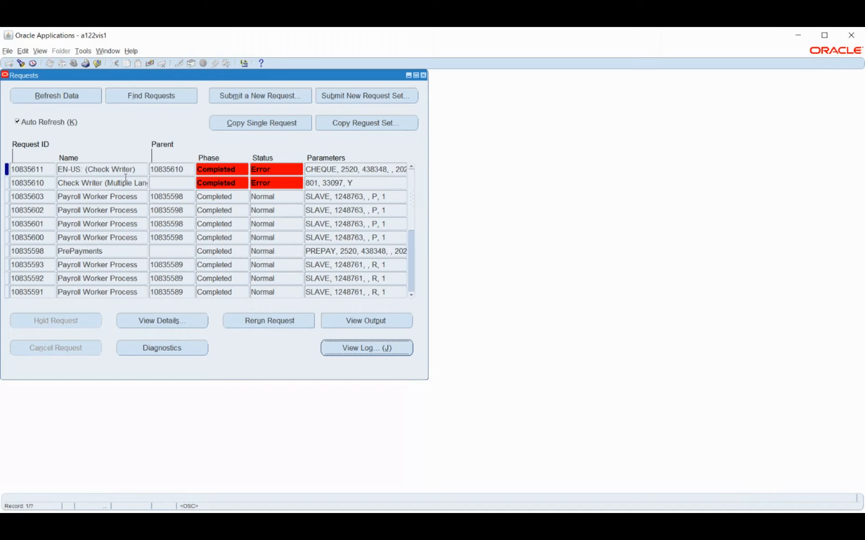
click(78, 189)
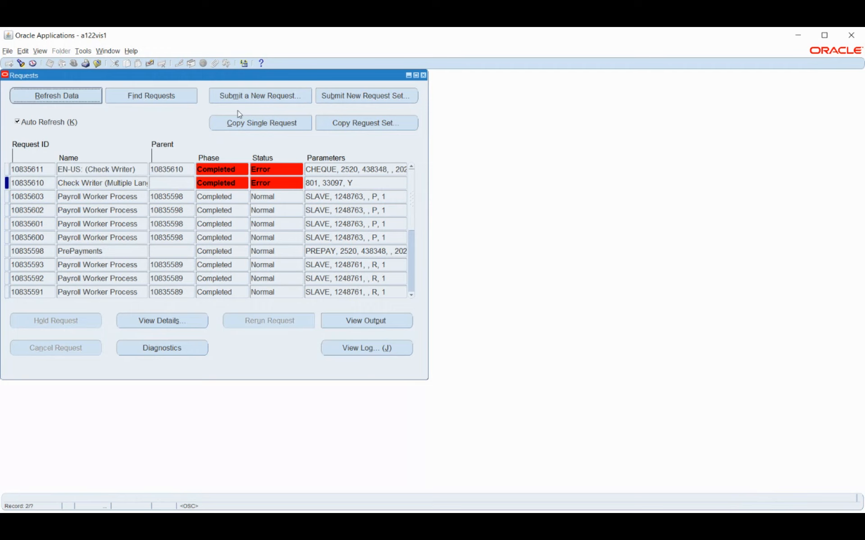
Step: Begin a new request for the Costing program and choose Bosch_Payroll as its payroll
click(241, 97)
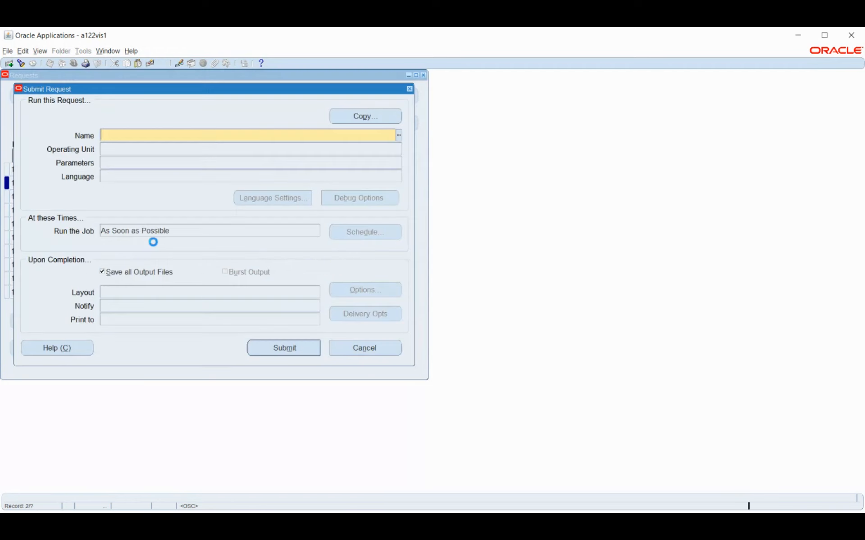
text(cost)
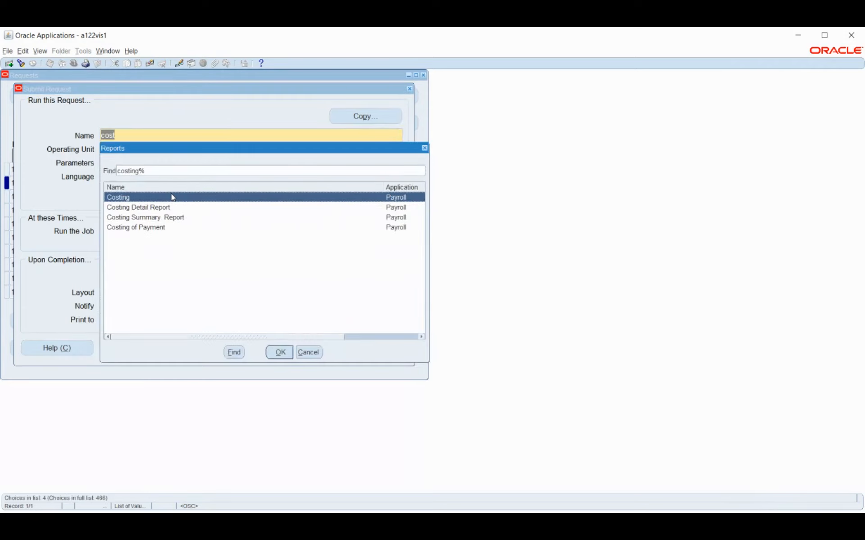
double_click(173, 197)
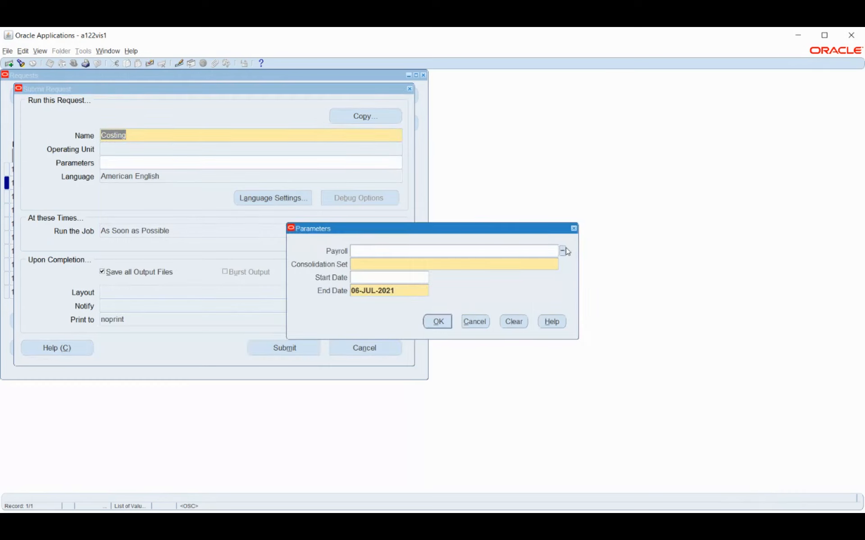
click(563, 251)
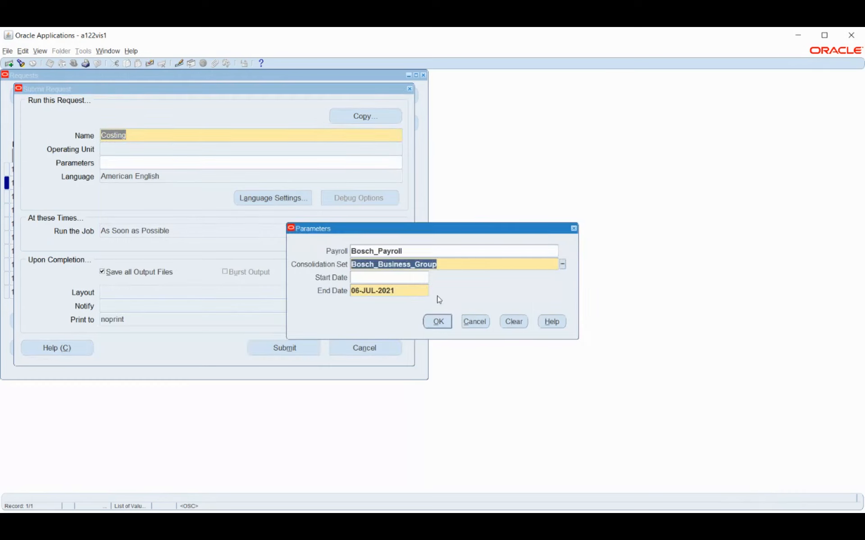
Step: Set the Costing end date to 01-FEB-2021 and submit the request without submitting another one
click(403, 289)
text(2)
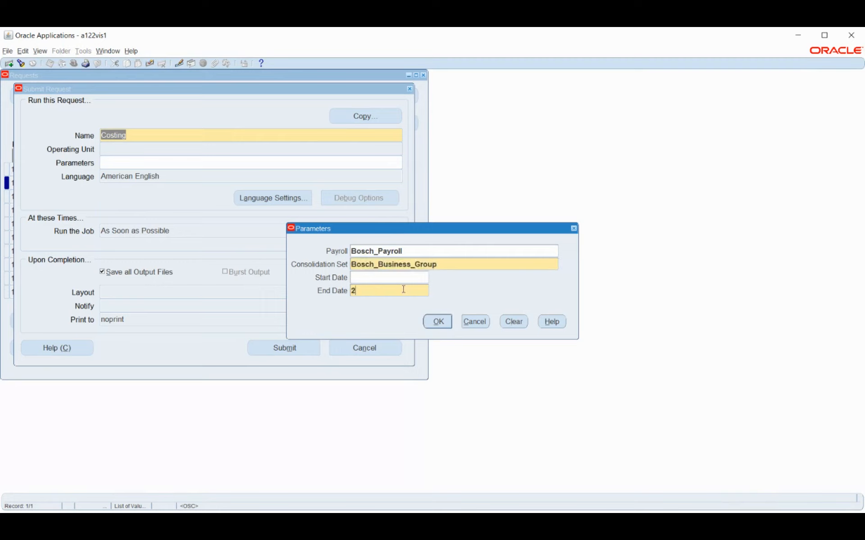
key(BackSpace)
text(1feb21)
key(Tab)
key(Return)
click(281, 350)
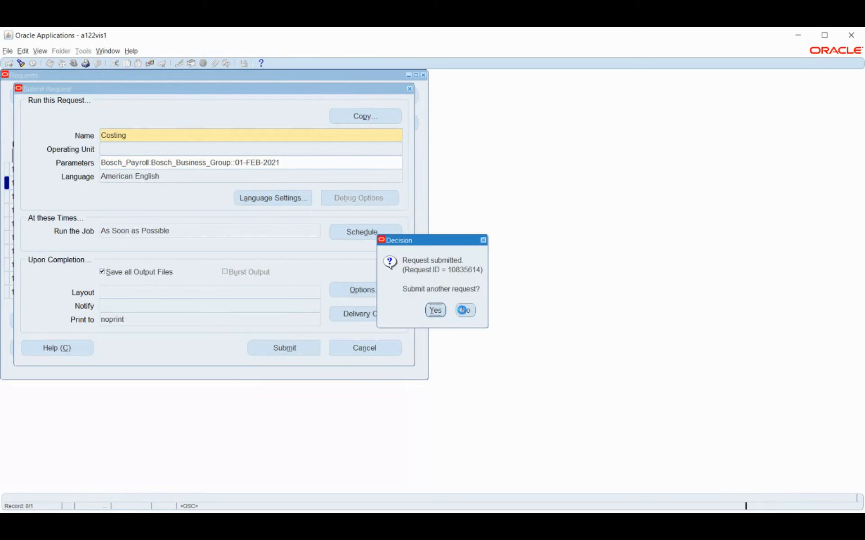
key(Return)
Step: Refresh the request list repeatedly until the Costing request and its Payroll Worker Processes have finished
click(67, 97)
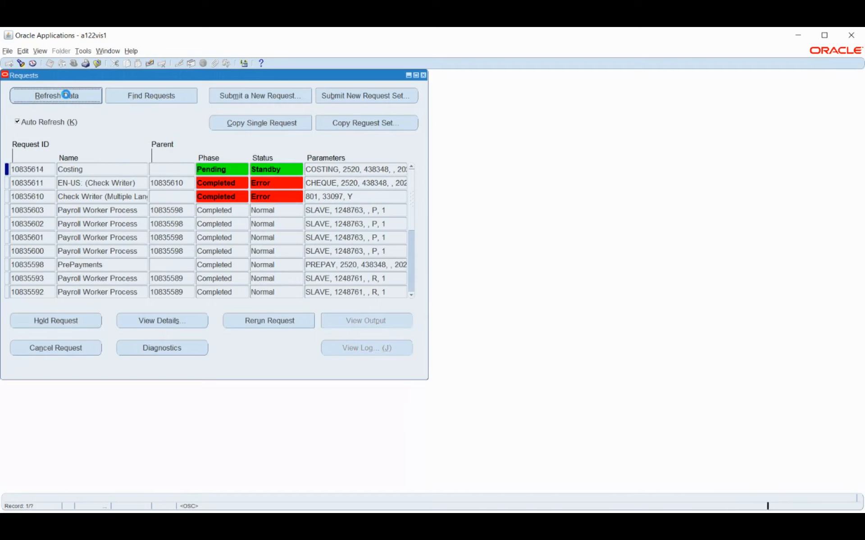
click(68, 97)
click(67, 98)
click(67, 95)
click(66, 95)
click(66, 95)
click(66, 96)
click(66, 95)
click(67, 95)
click(67, 95)
click(67, 96)
click(66, 96)
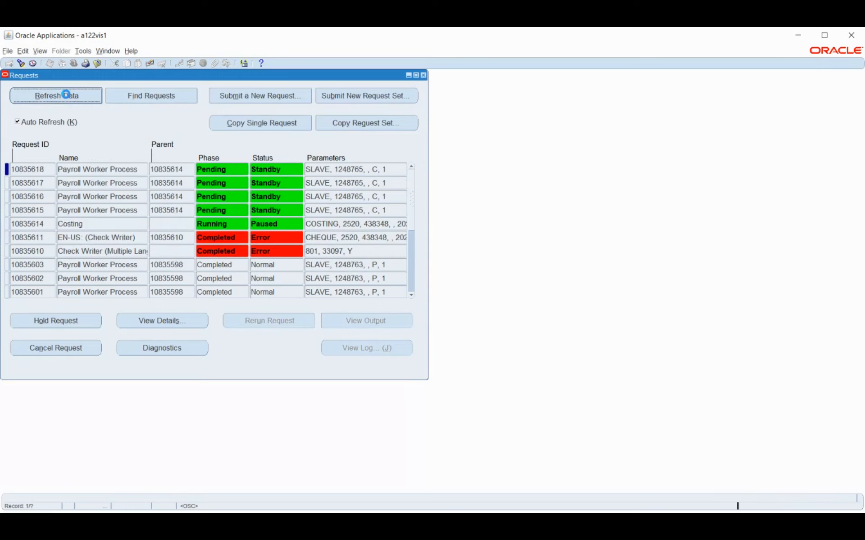
click(67, 96)
click(67, 96)
click(66, 96)
click(67, 96)
click(67, 96)
click(66, 95)
click(67, 96)
click(66, 96)
click(67, 95)
click(67, 95)
click(67, 97)
click(67, 96)
click(67, 95)
click(66, 94)
click(66, 95)
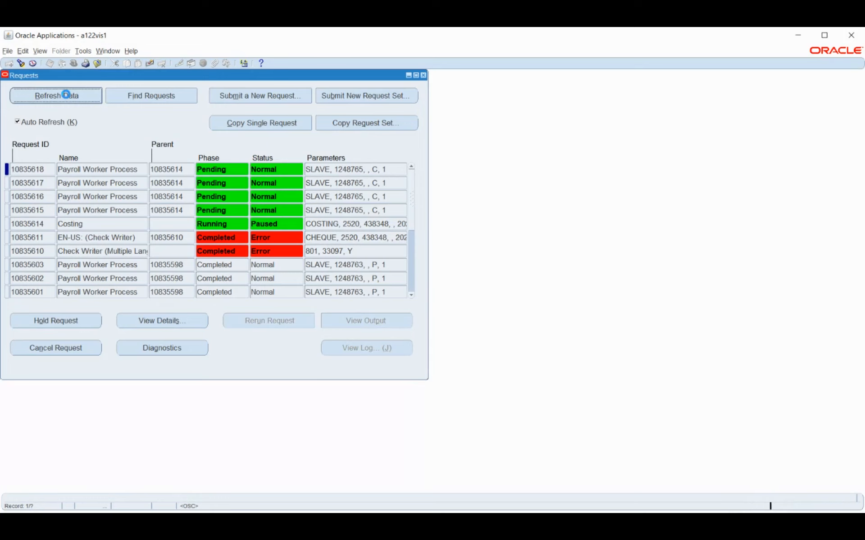
click(67, 97)
click(67, 98)
click(67, 97)
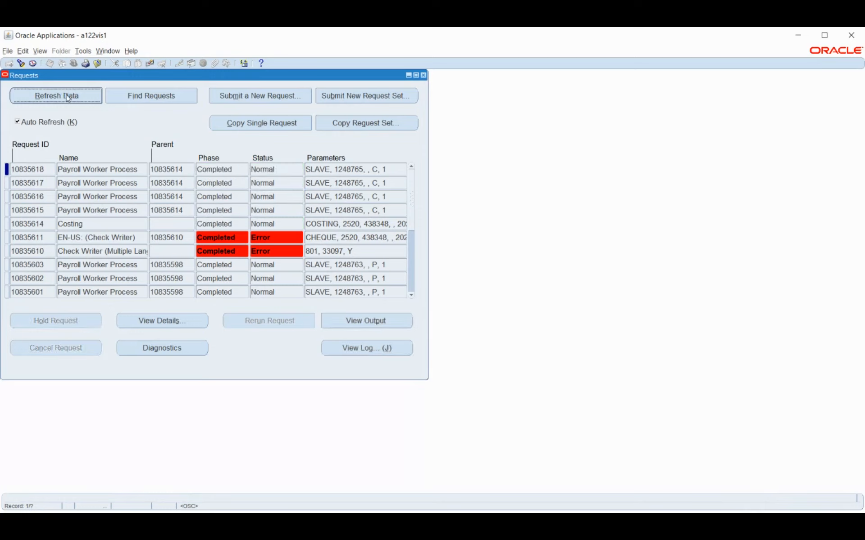
click(67, 98)
click(67, 98)
Step: Open the submission form for another new request
click(263, 96)
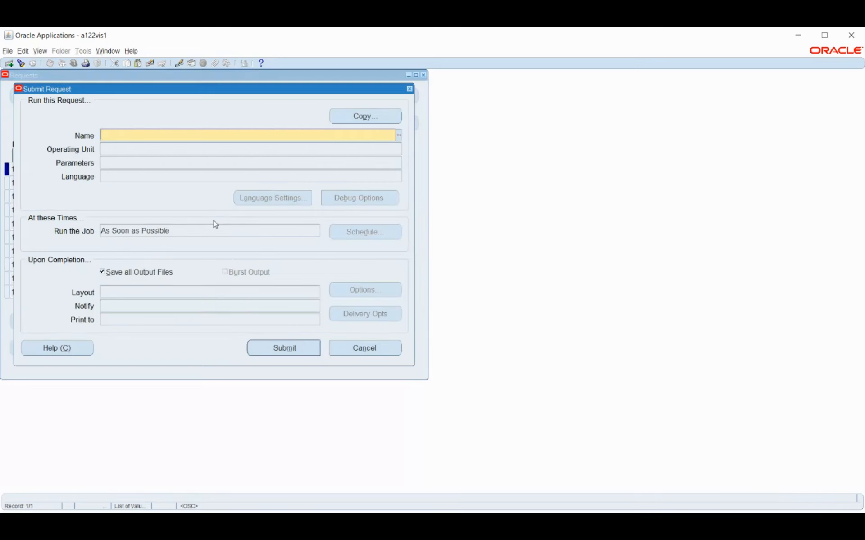
click(399, 137)
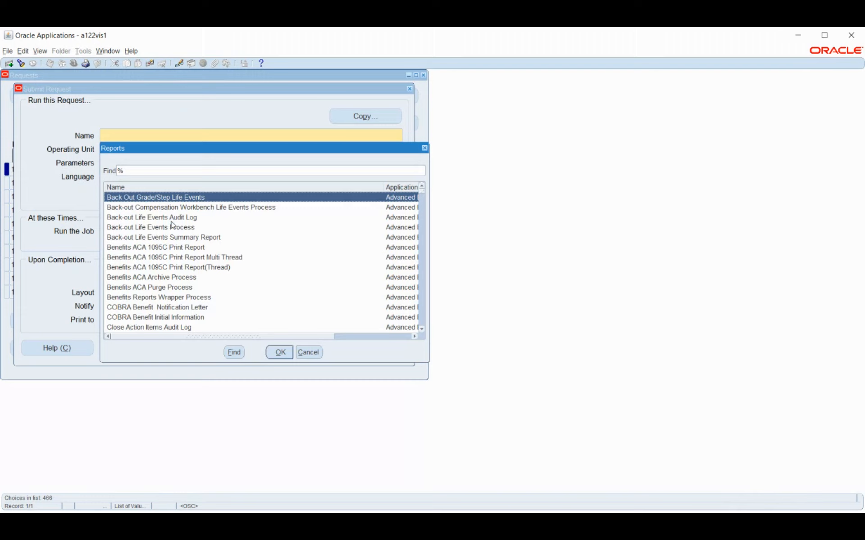
text(cr)
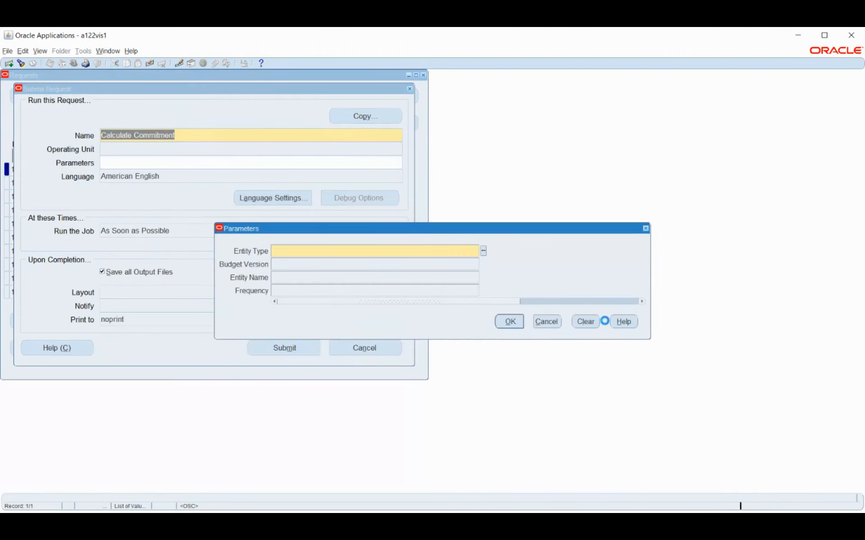
click(546, 321)
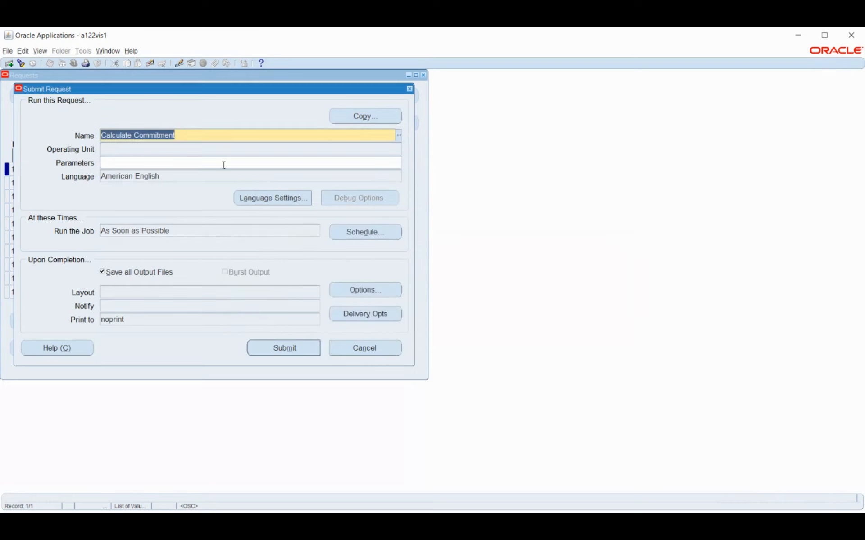
key(Delete)
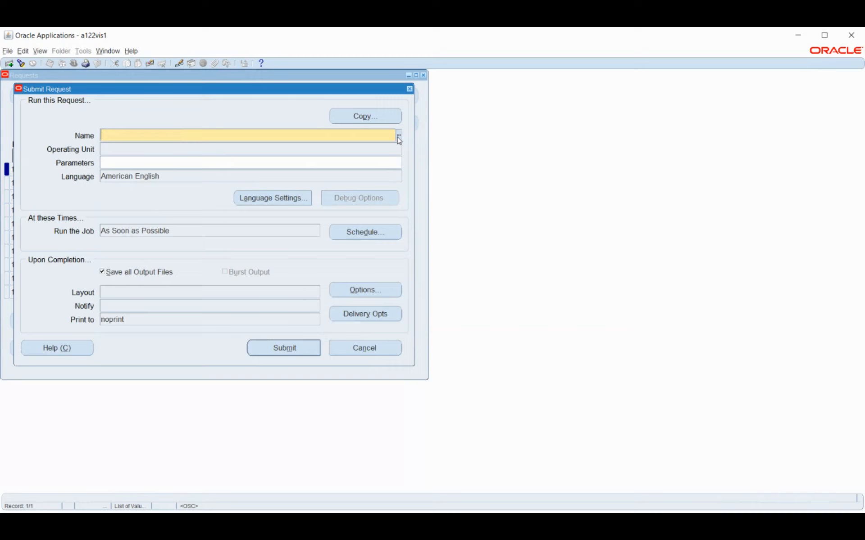
Step: Select the Costing program for the new request and choose Bosch_Payroll as its payroll parameter
text(cost)
click(397, 138)
key(Return)
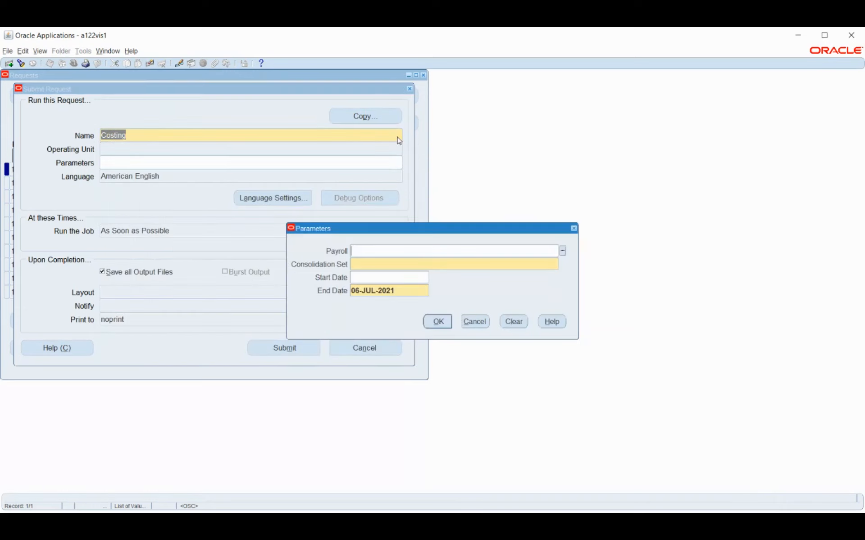
click(562, 250)
Step: Set the end date to 01-FEB-2021 and submit this Costing request, declining to submit another
click(407, 290)
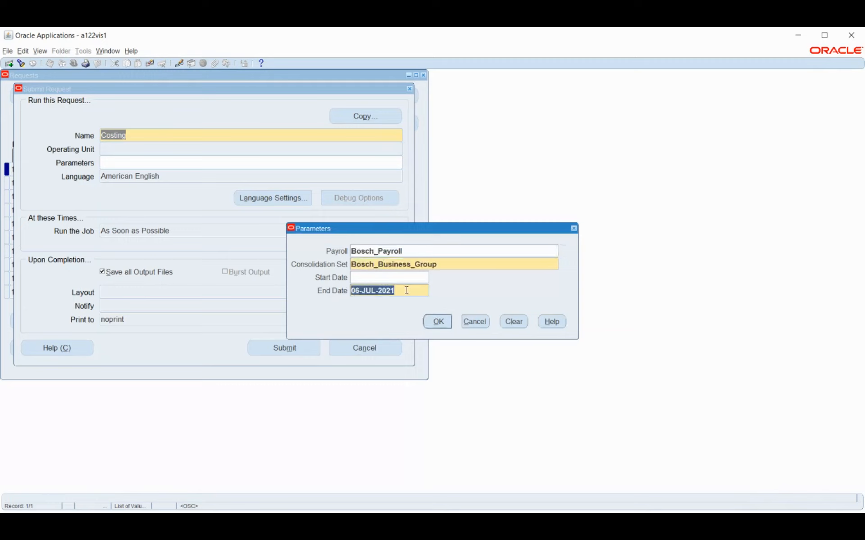
text(1feb2)
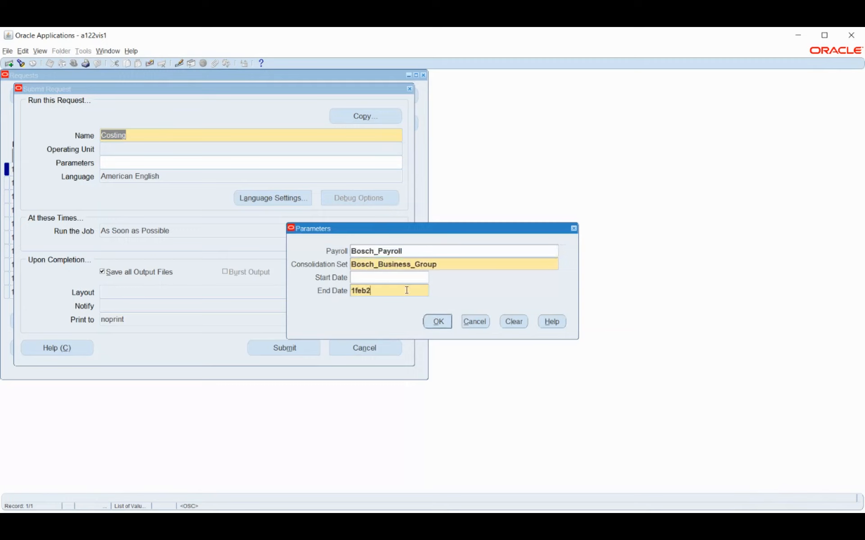
text(1)
key(Tab)
key(Return)
click(290, 350)
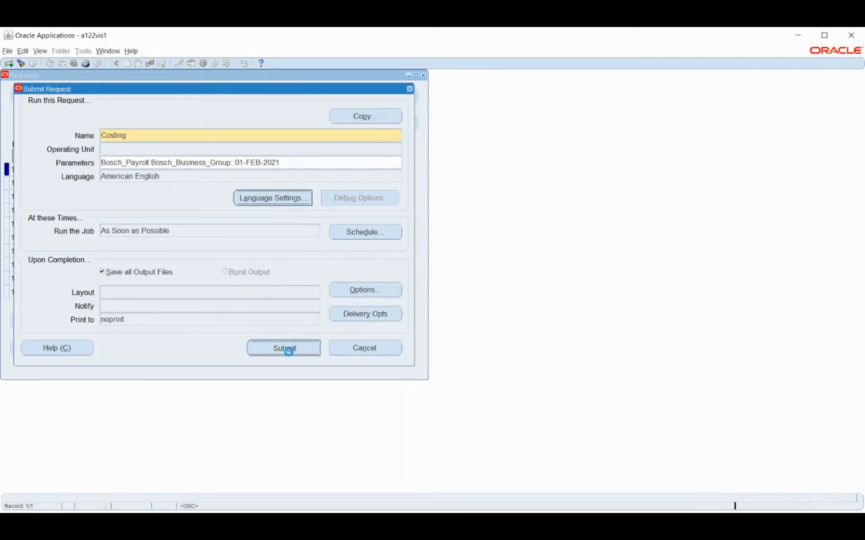
click(463, 311)
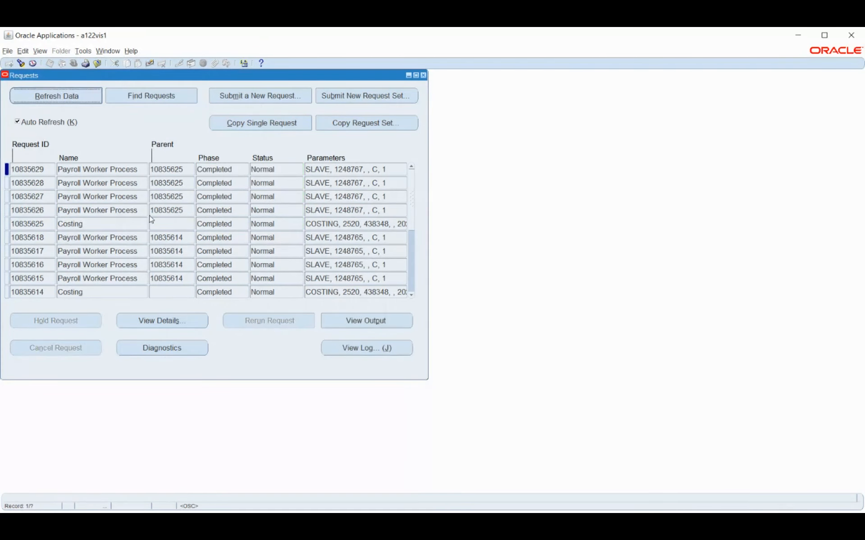
Step: Leave the request list, open Payroll Process Results and find the processes of Bosch_Payroll
key(F4)
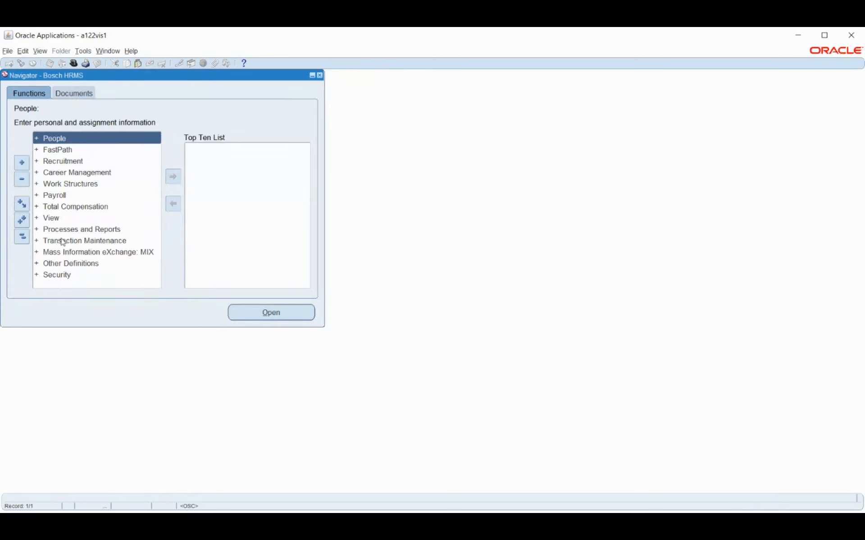
click(52, 219)
double_click(98, 218)
scroll(101, 205, down, 2)
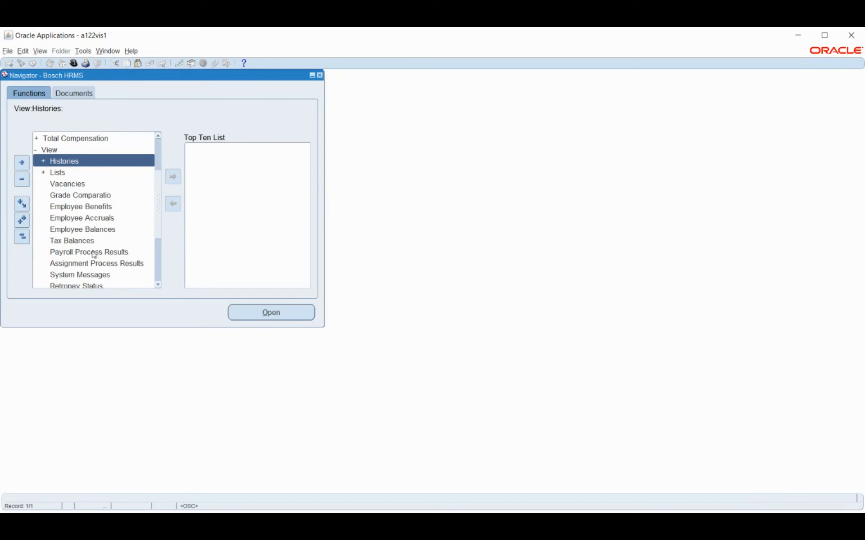
click(94, 253)
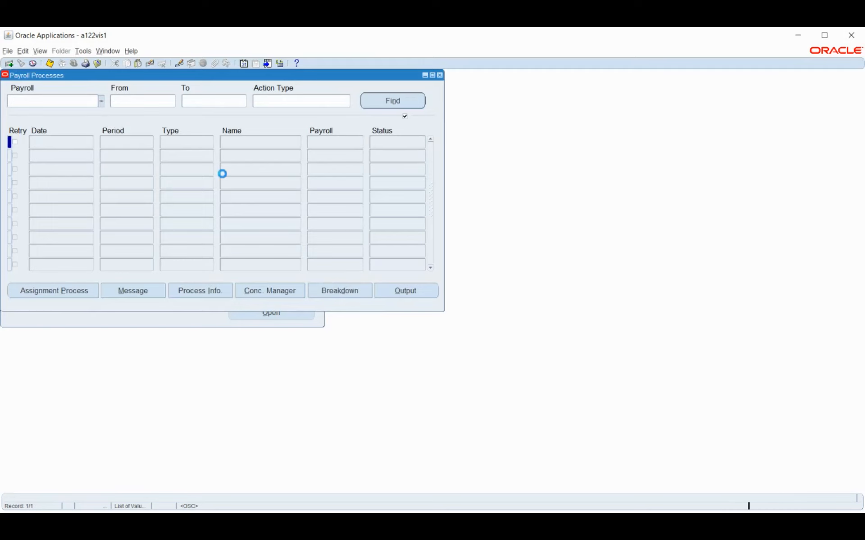
click(393, 101)
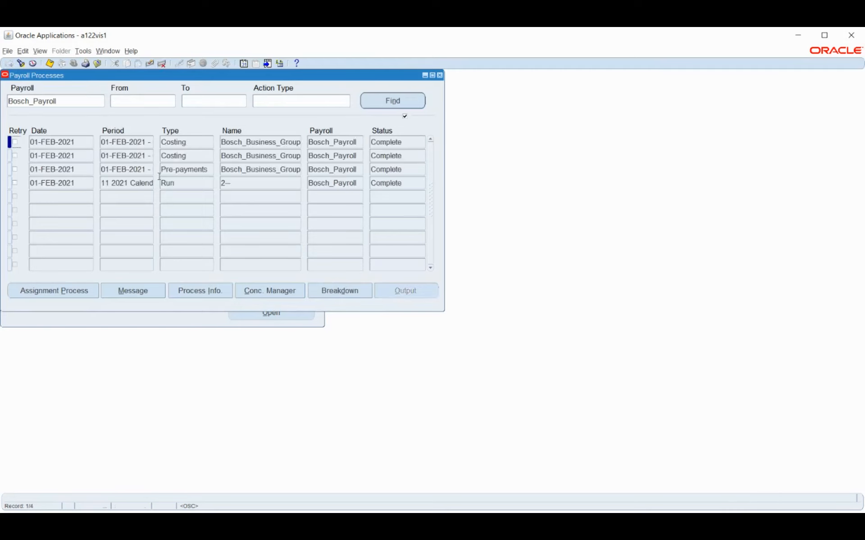
Step: Check the assignment processes of the first-listed Costing process and return to the payroll processes
click(92, 145)
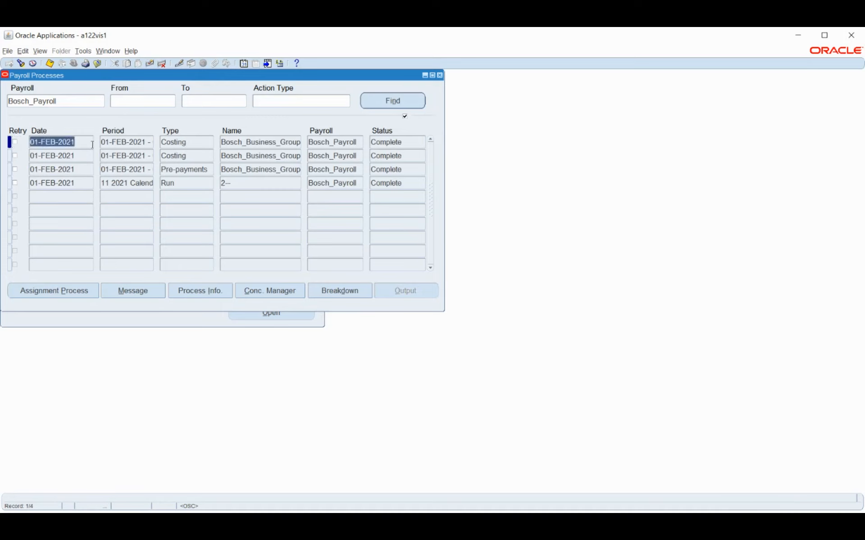
click(72, 291)
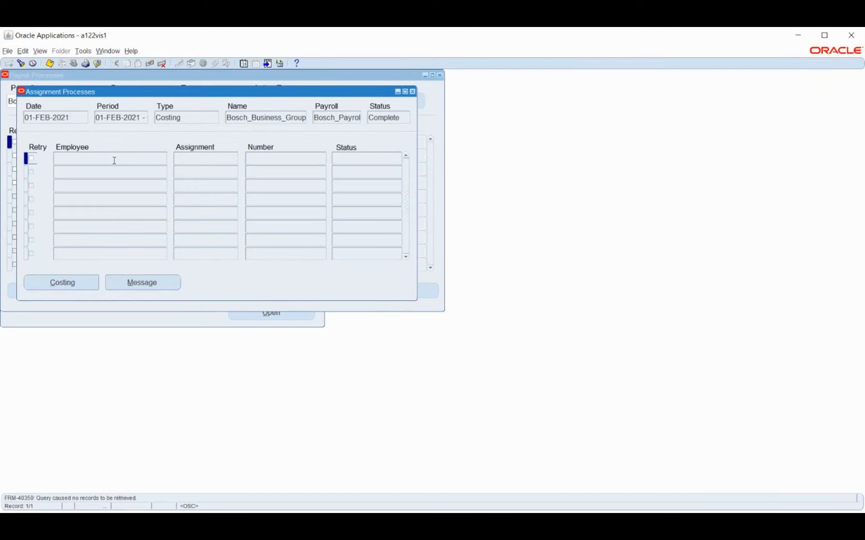
click(412, 92)
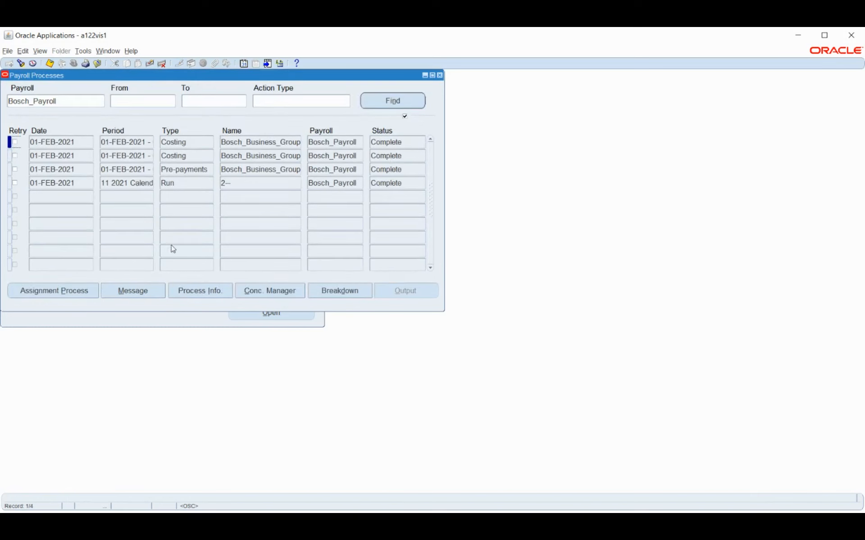
Step: Open the second Costing process's assignment processes and display the costing details of the first employee listed
click(138, 155)
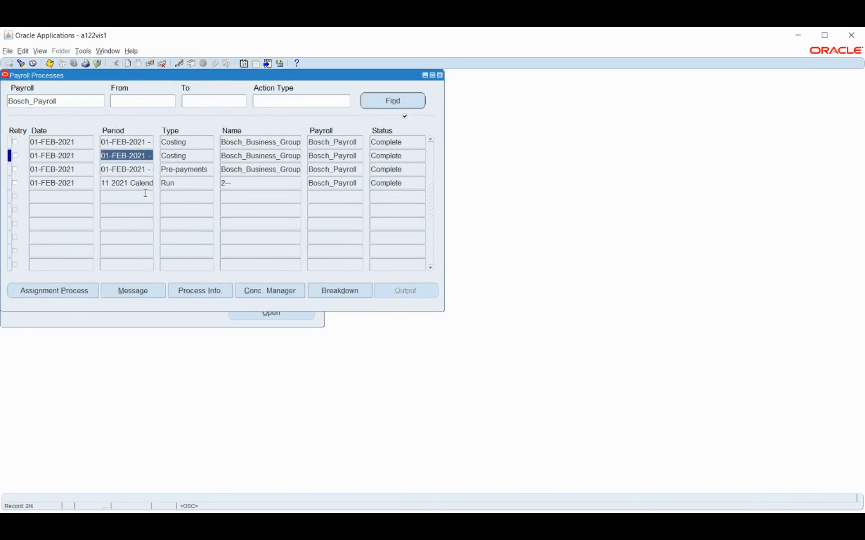
click(66, 289)
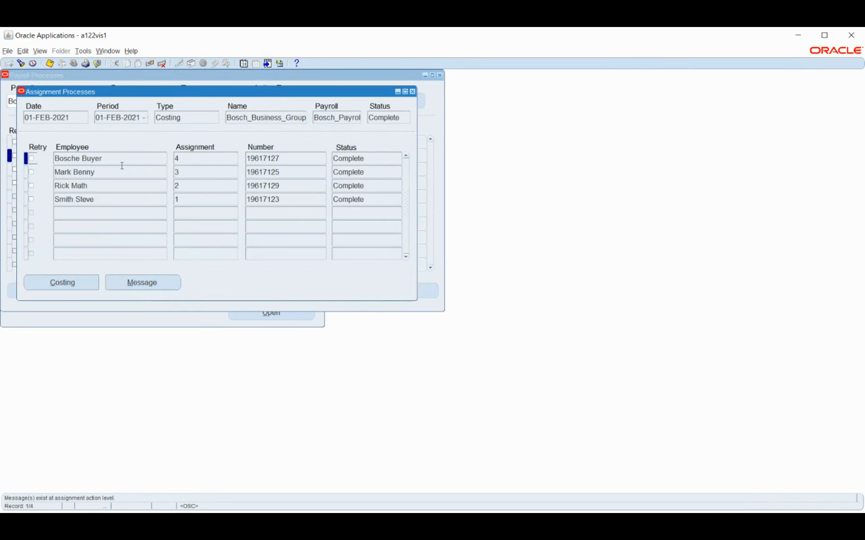
click(118, 159)
click(69, 283)
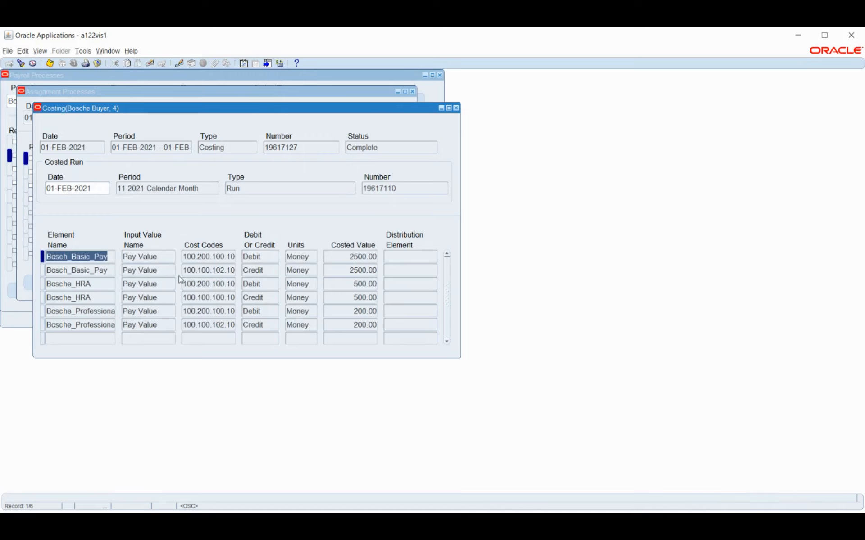
drag(187, 113, 412, 104)
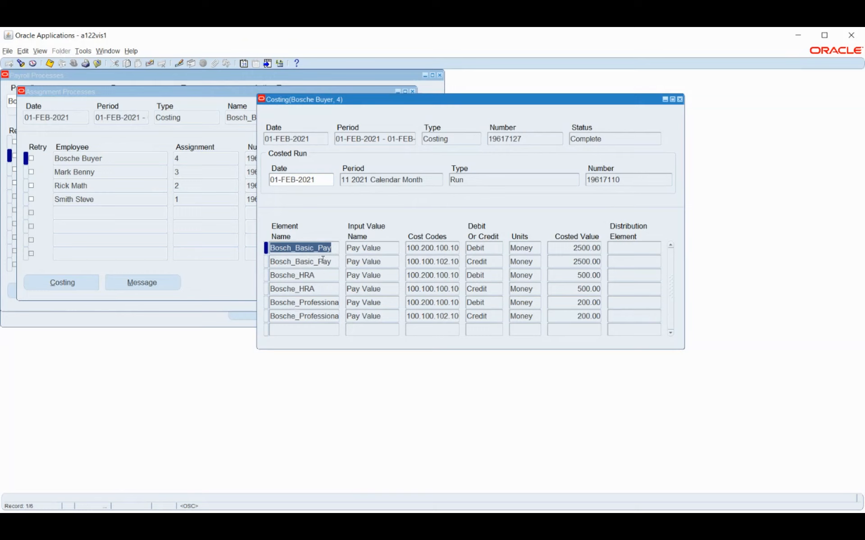
Step: Examine the cost code segments of the Bosch_Basic_Pay debit and credit lines, and close the payroll process results
click(433, 248)
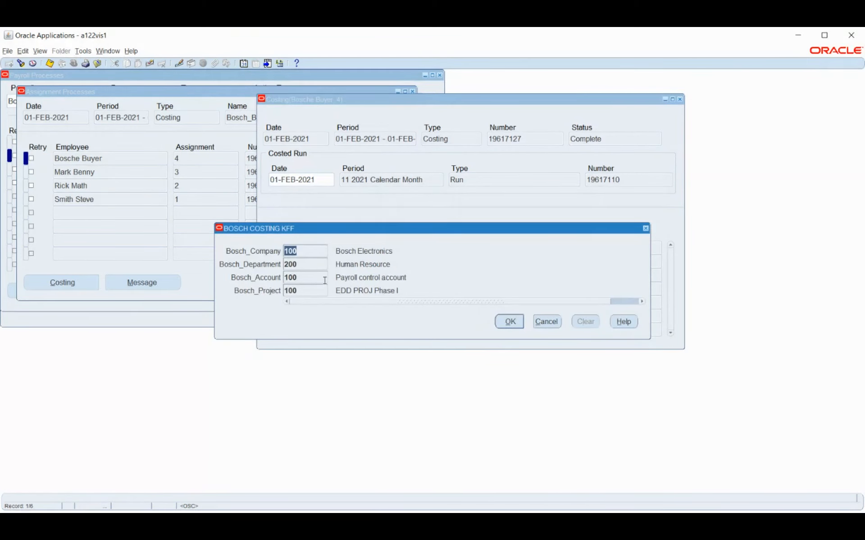
click(546, 321)
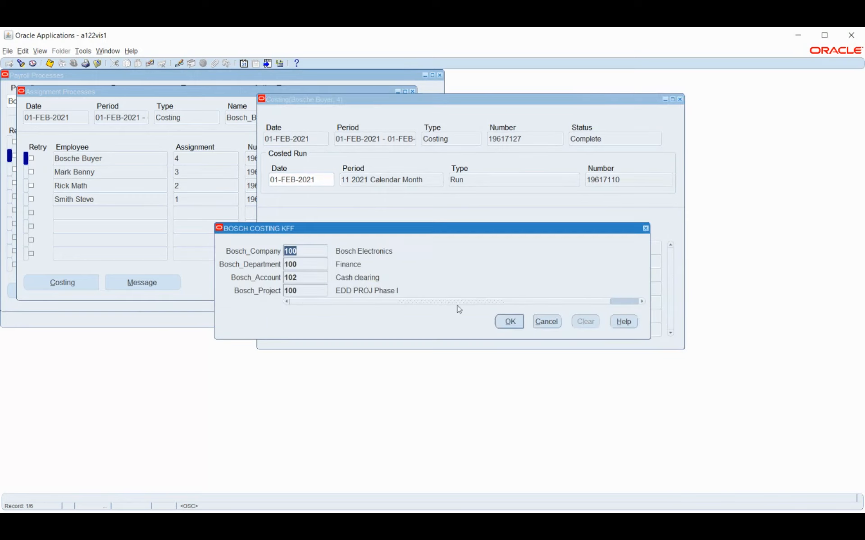
click(550, 321)
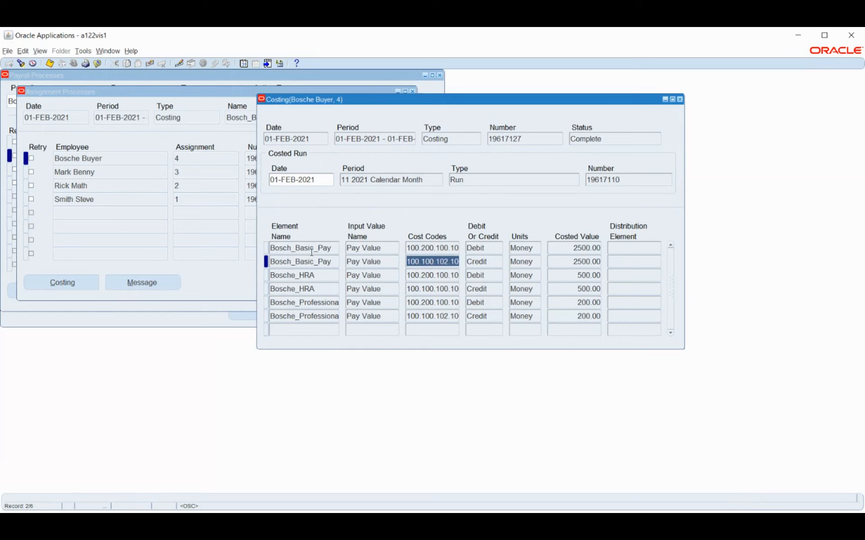
click(425, 249)
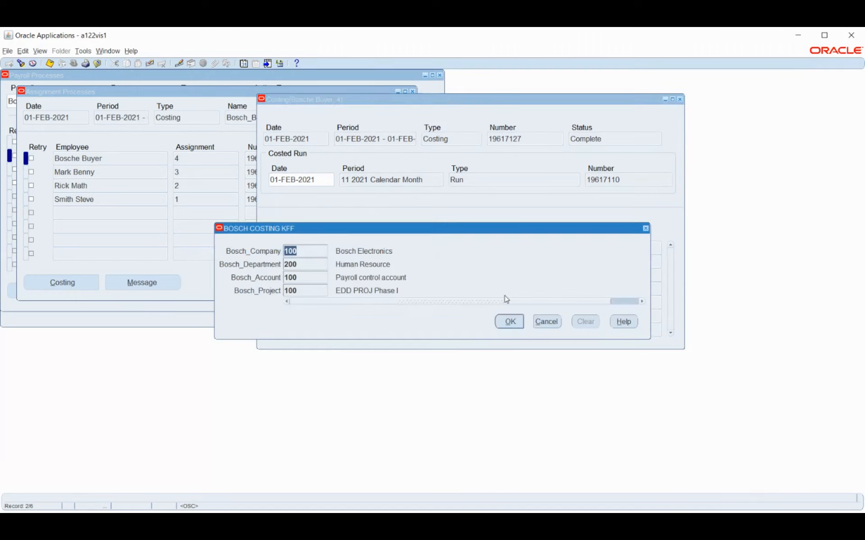
click(510, 320)
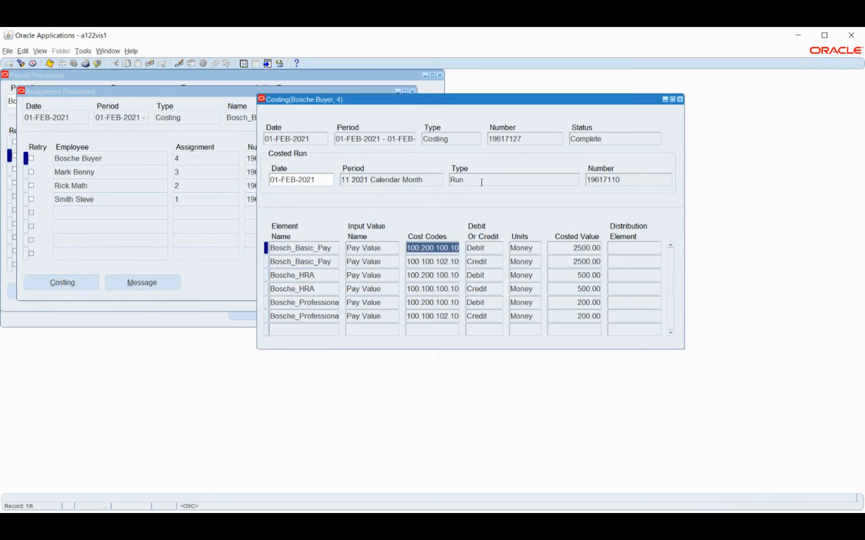
click(680, 100)
click(412, 92)
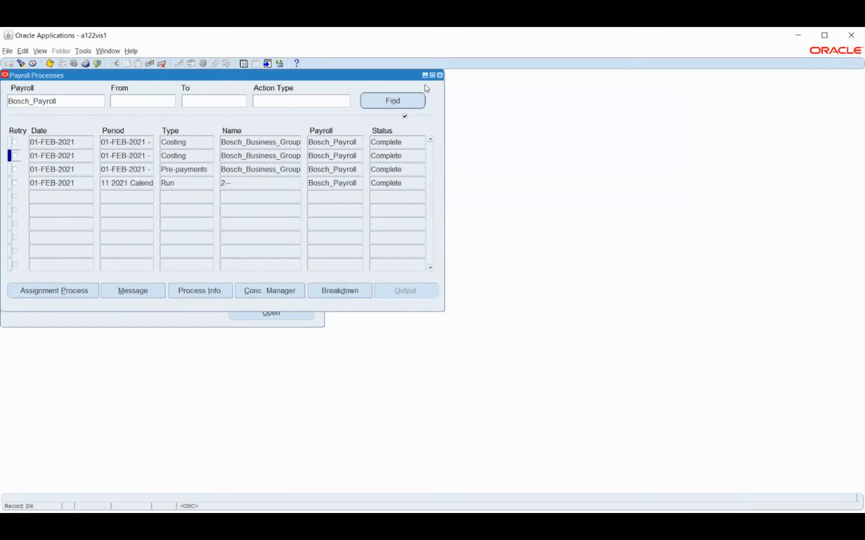
click(439, 76)
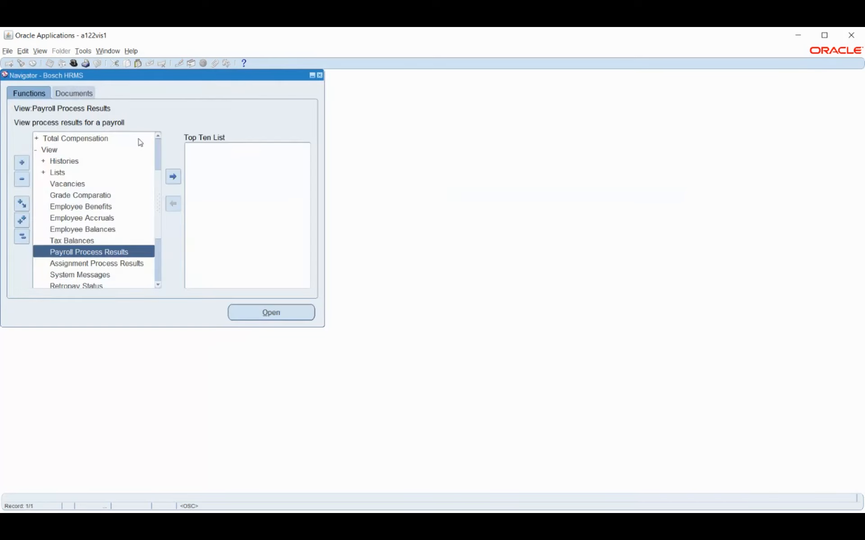
Step: Start a new request from the requests search and select the Costing of Payment program
click(40, 52)
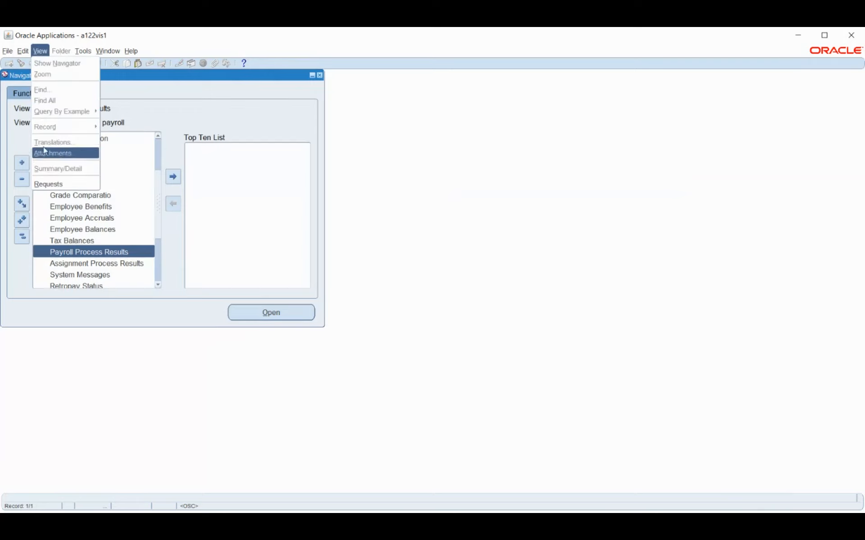
click(63, 183)
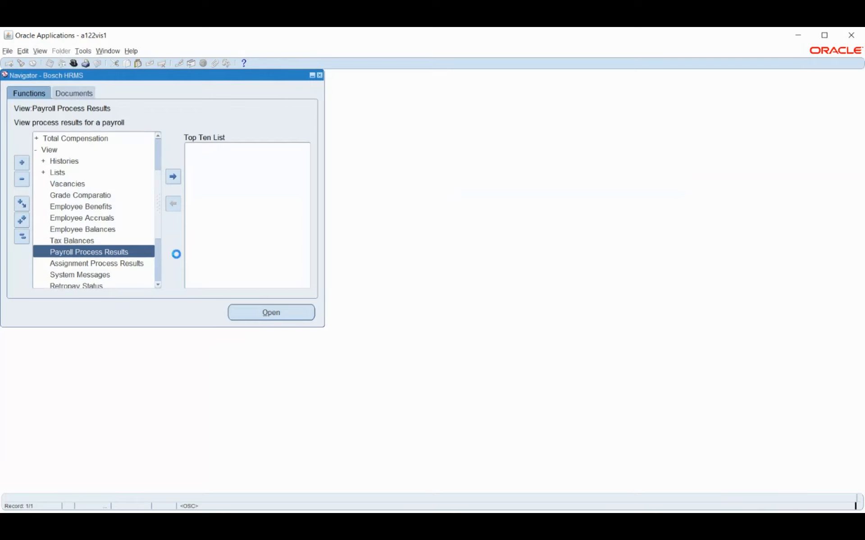
click(113, 342)
text(cost)
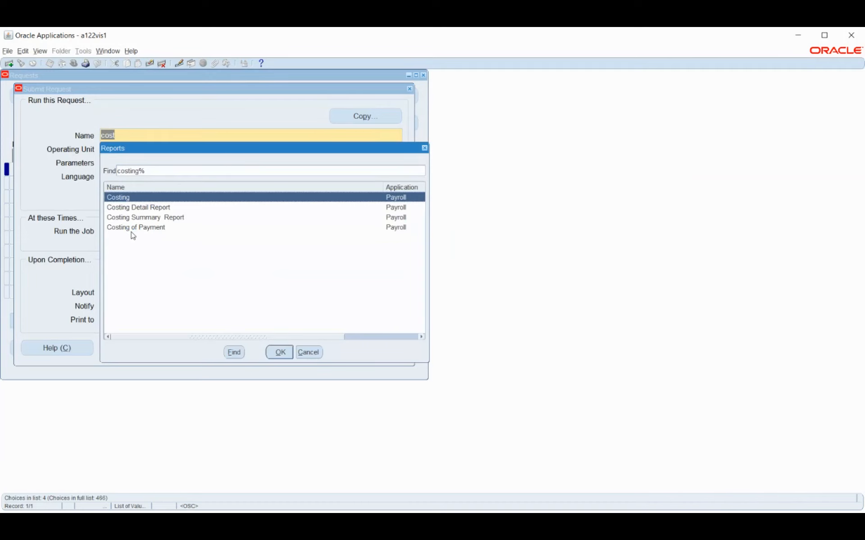
key(Down)
key(Down)
key(Down)
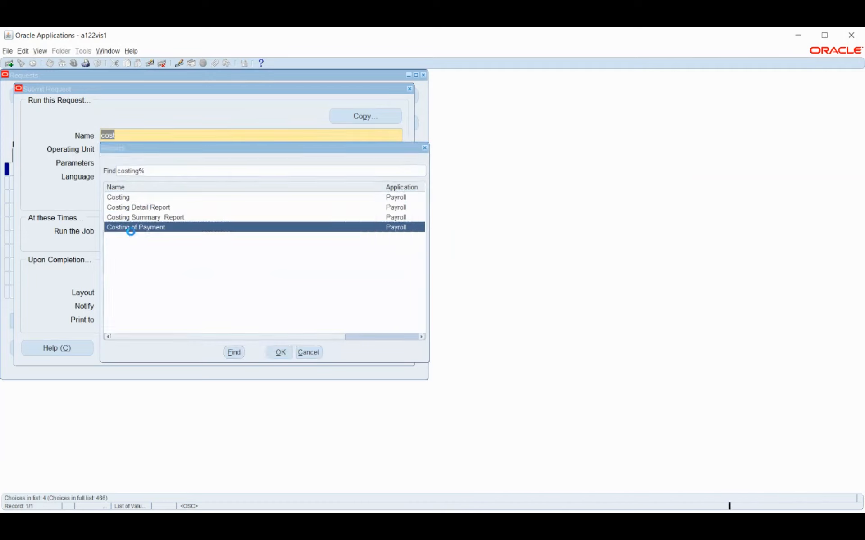
key(Return)
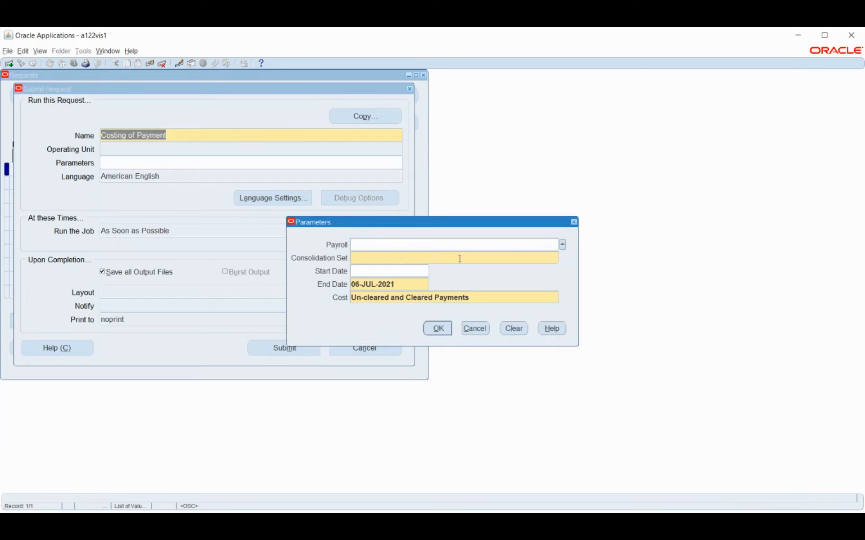
Step: Choose Bosch_Payroll as the payroll for Costing of Payment and set the end date to 01-FEB-2021
click(563, 252)
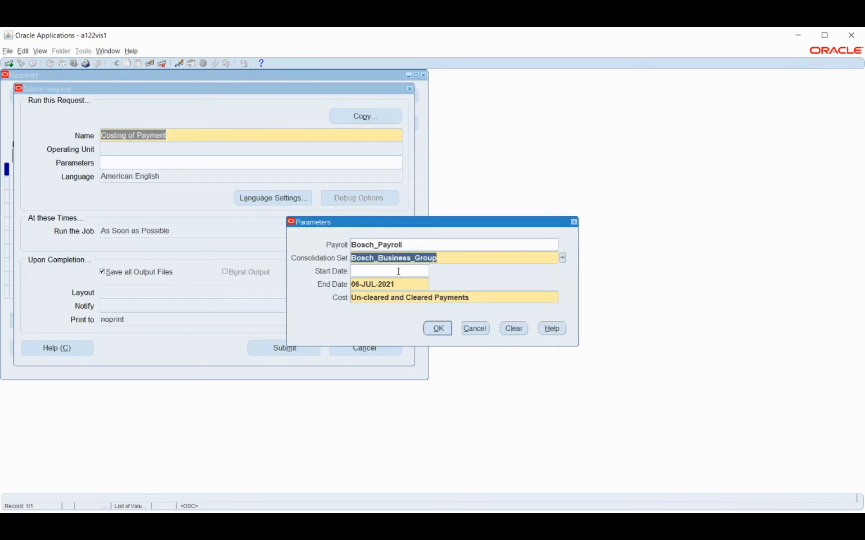
click(408, 286)
text(1feb)
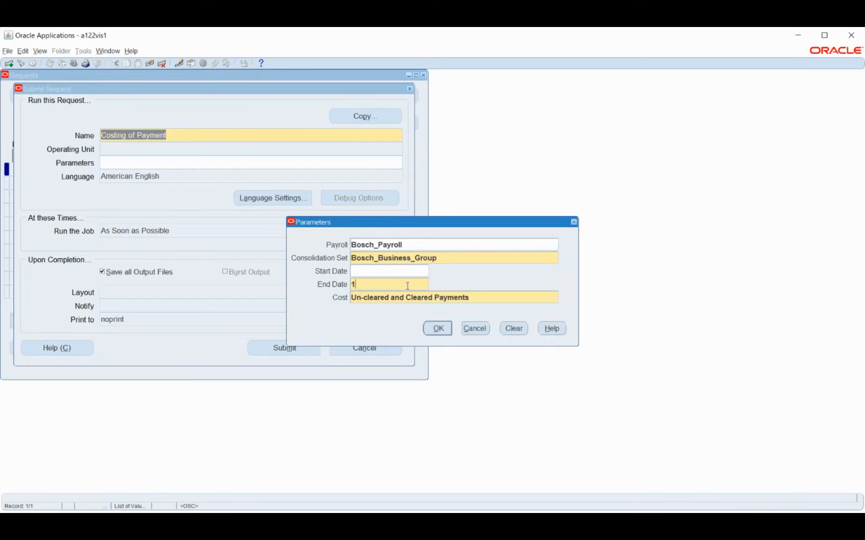
text(21)
key(Tab)
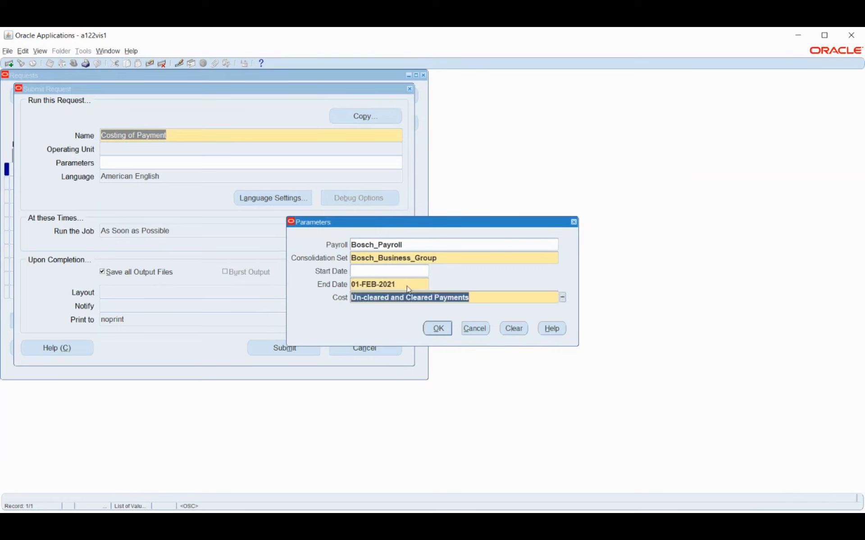
Step: Submit the Costing of Payment request without another one, check its progress among all own requests, and close the list
click(435, 331)
click(302, 350)
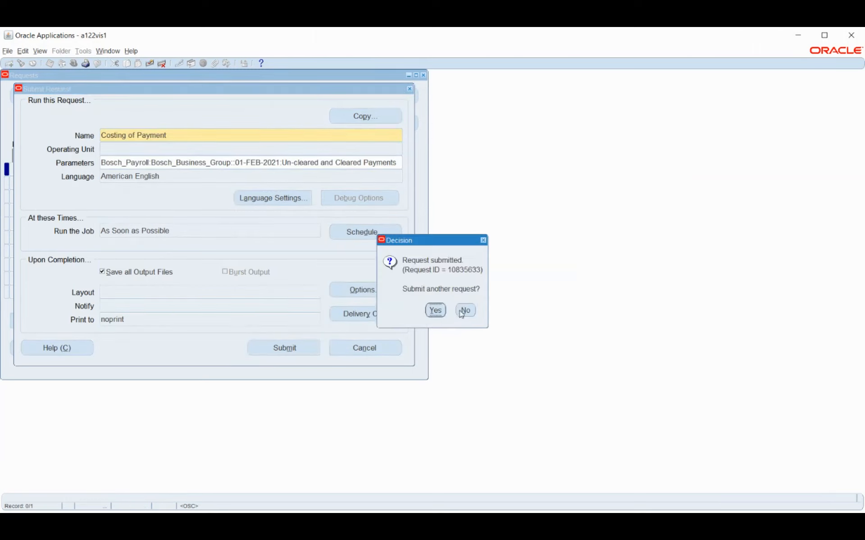
click(466, 311)
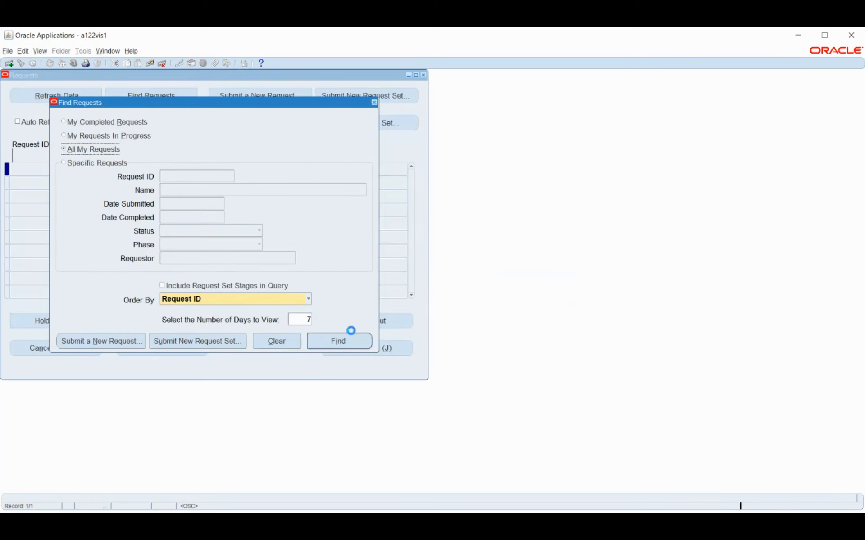
click(366, 345)
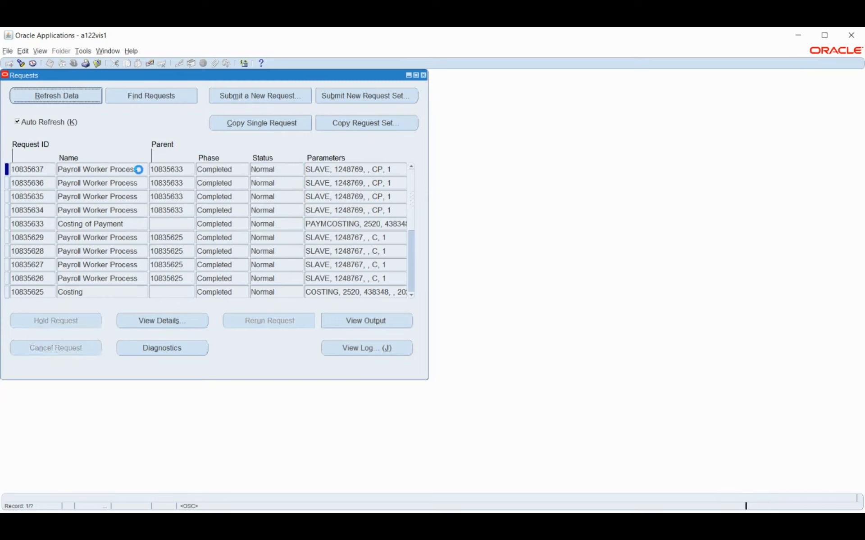
click(423, 76)
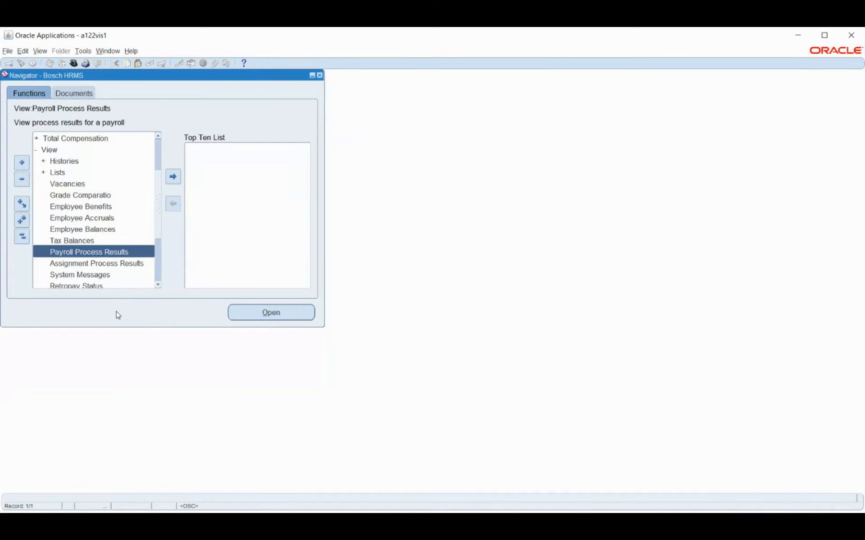
Step: Open the payroll process results and find all processes for Bosch_Payroll
key(alt+Tab)
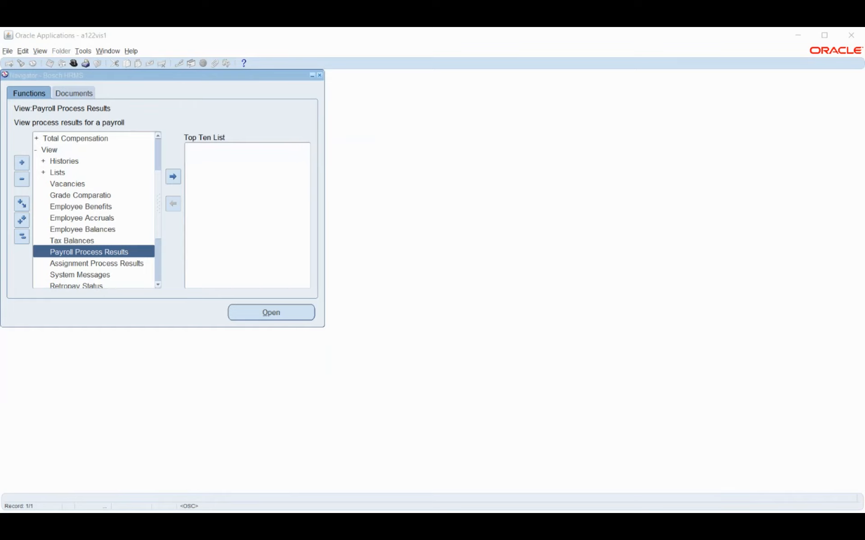
click(282, 317)
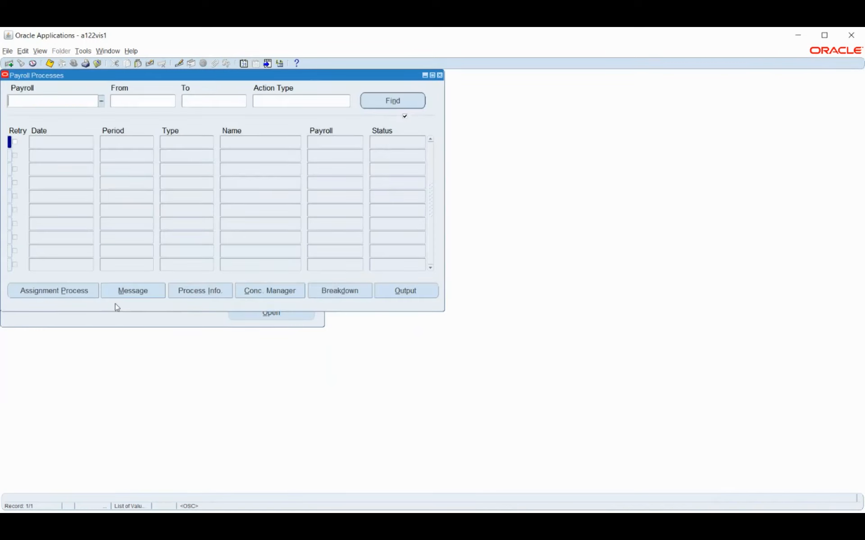
click(102, 103)
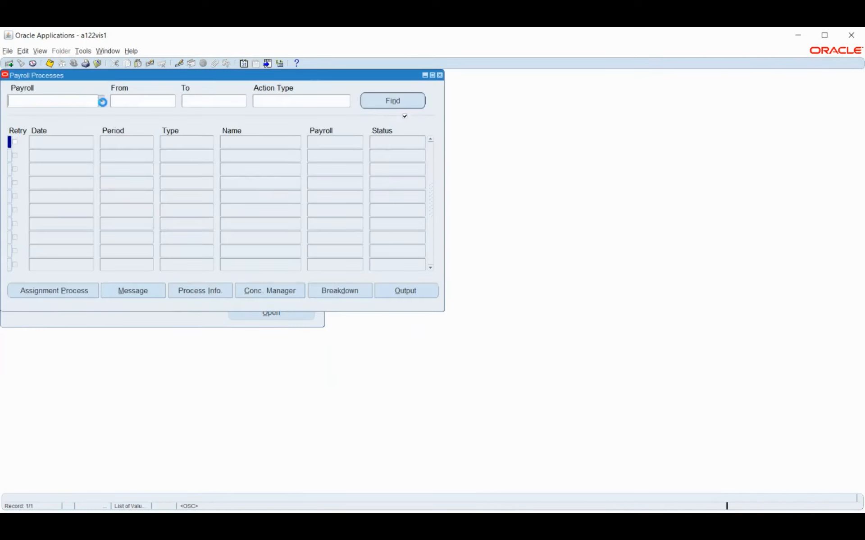
click(393, 102)
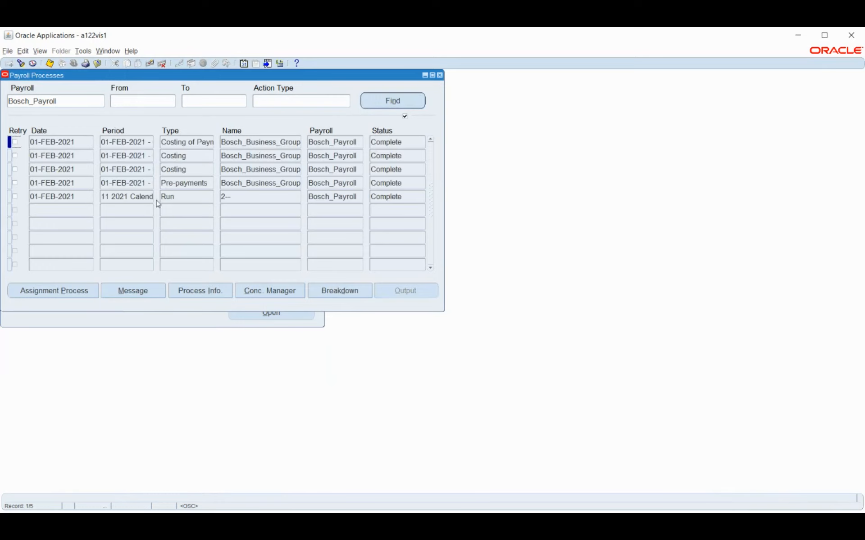
Step: View the assignment processes of the 01-FEB-2021 Costing of Payment process and close them
click(119, 142)
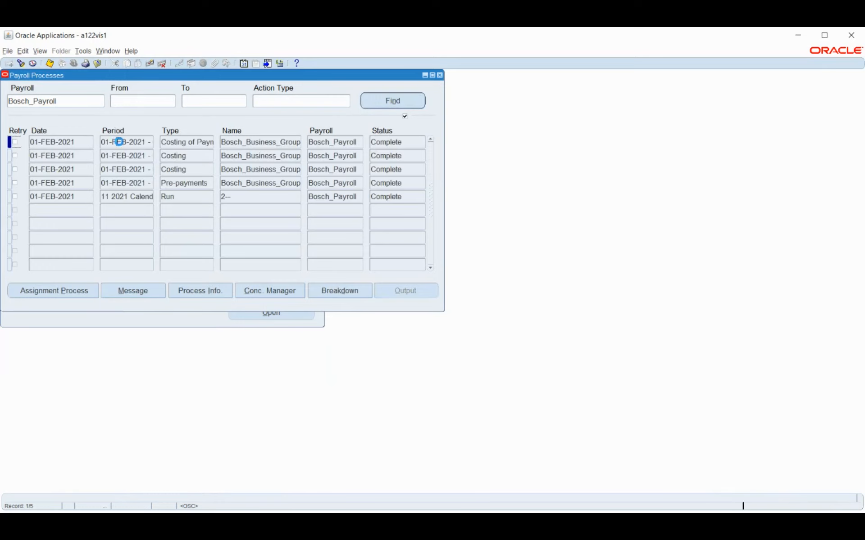
click(49, 294)
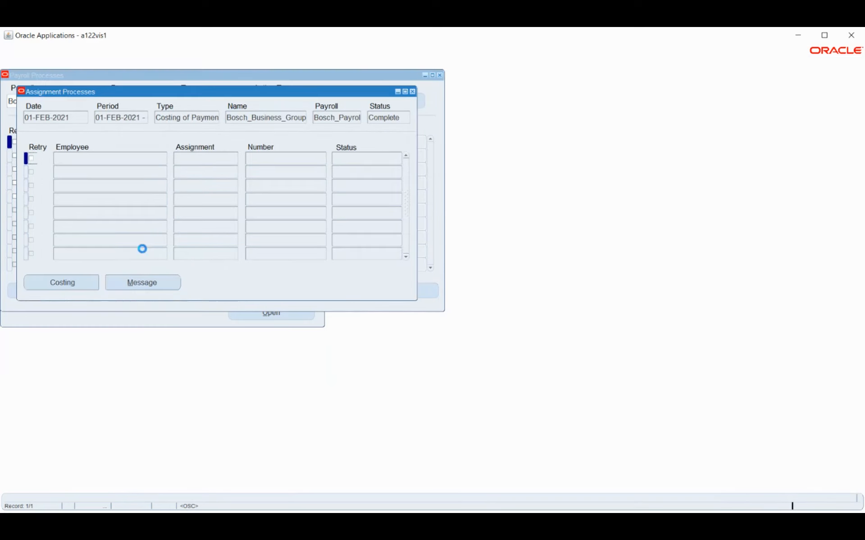
click(154, 159)
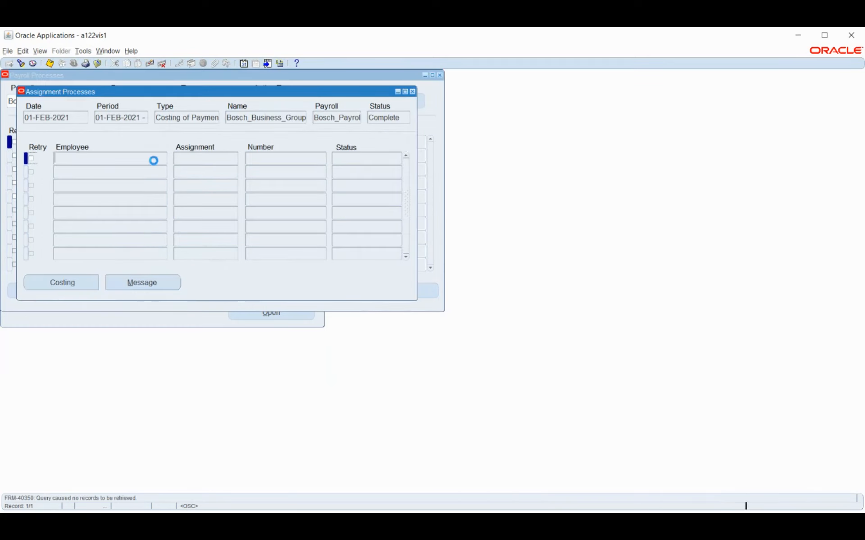
click(413, 93)
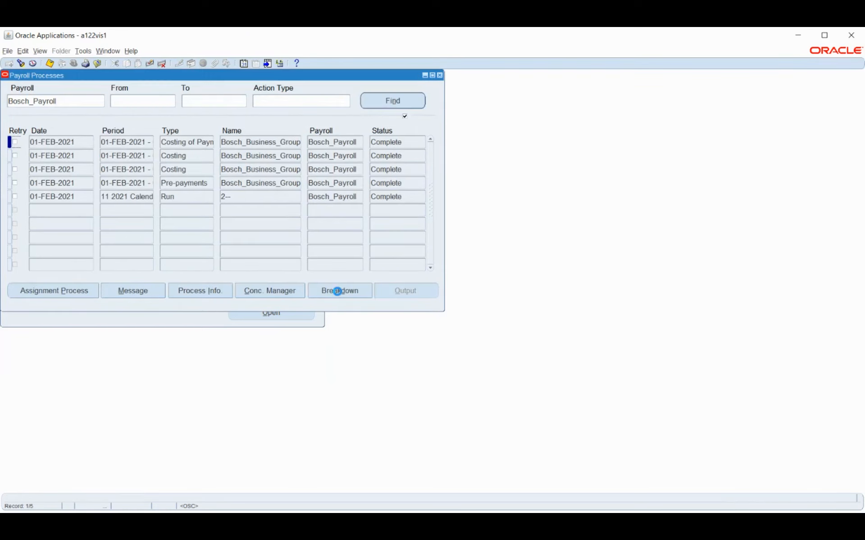
Step: Examine the costing breakdown of the Costing of Payment process and close it
click(339, 291)
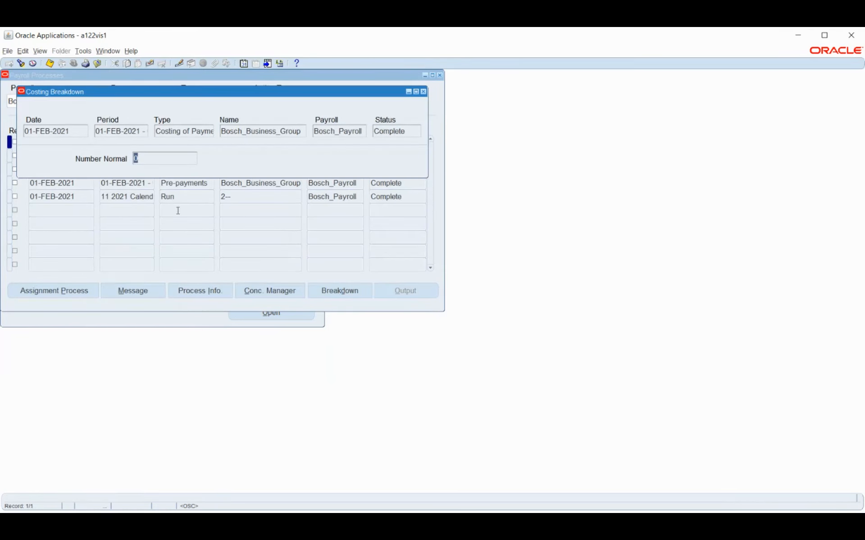
drag(238, 90, 278, 145)
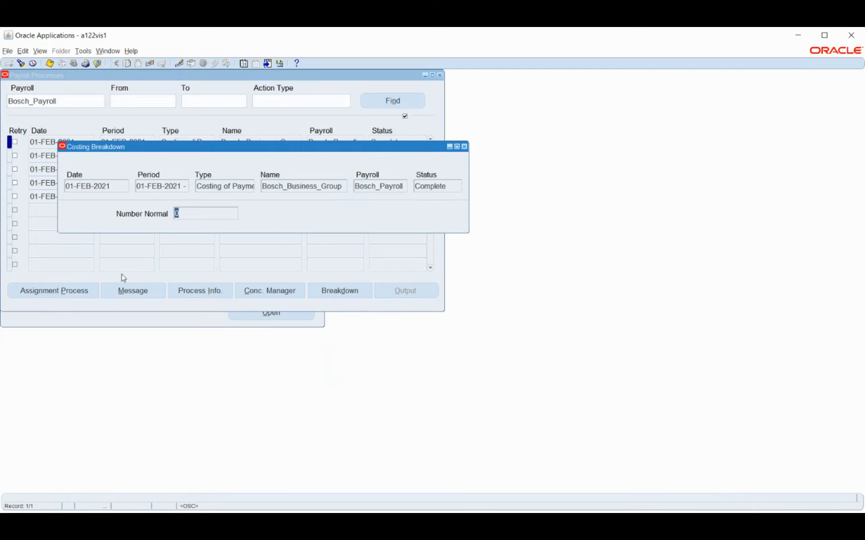
click(464, 147)
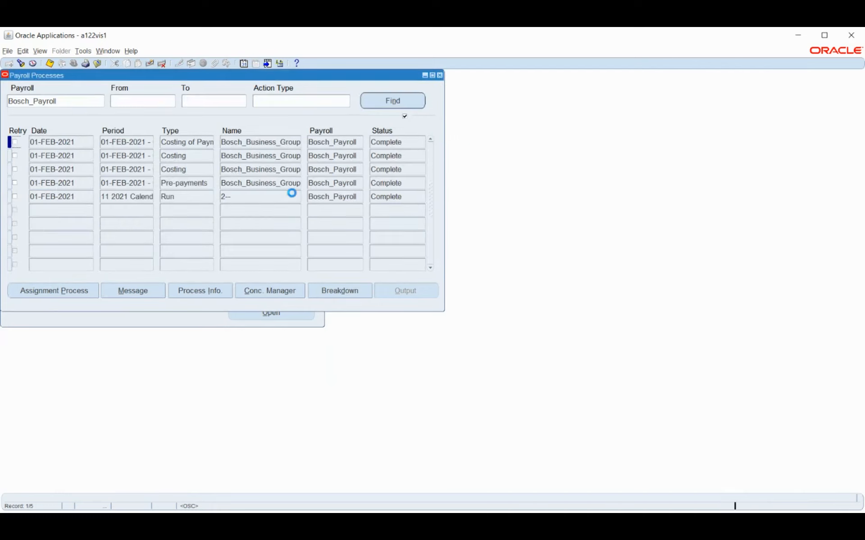
Step: Recheck the Costing of Payment process for employee assignment records and return to the payroll processes
click(78, 141)
click(51, 290)
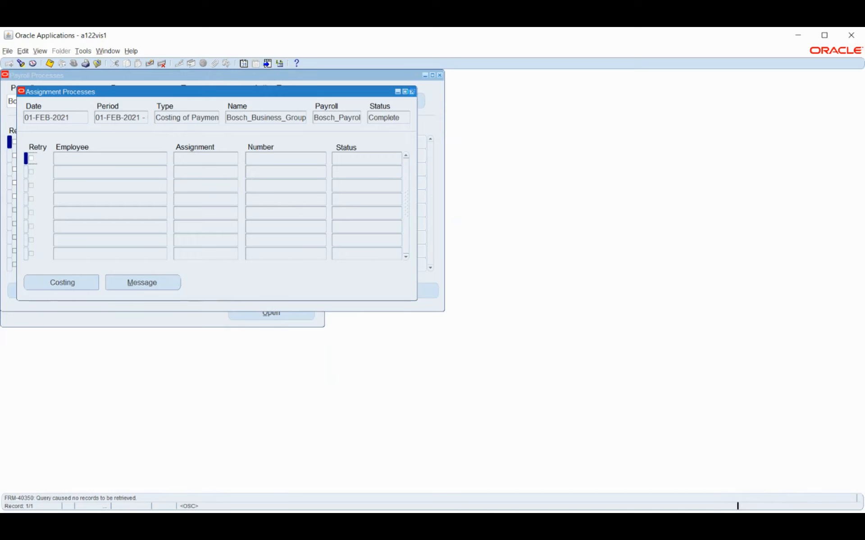
click(413, 93)
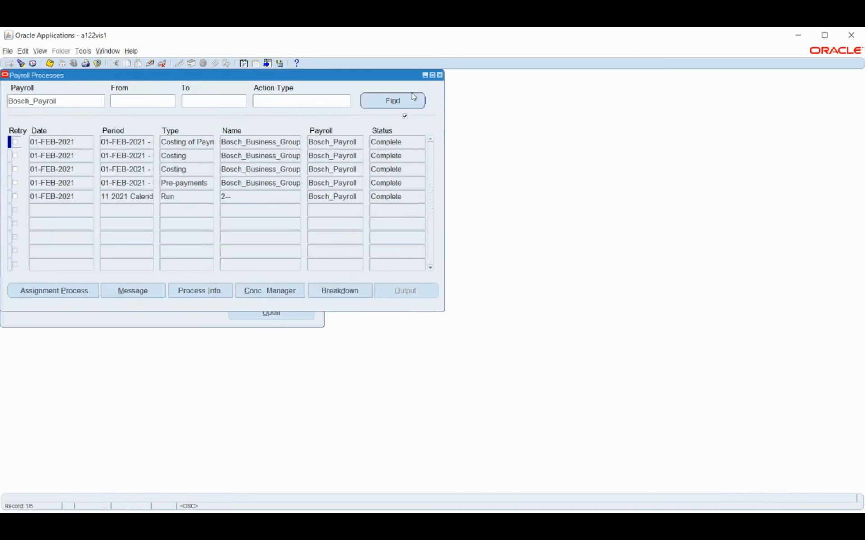
Step: Close the payroll process results and collapse all function branches in the navigator
click(185, 144)
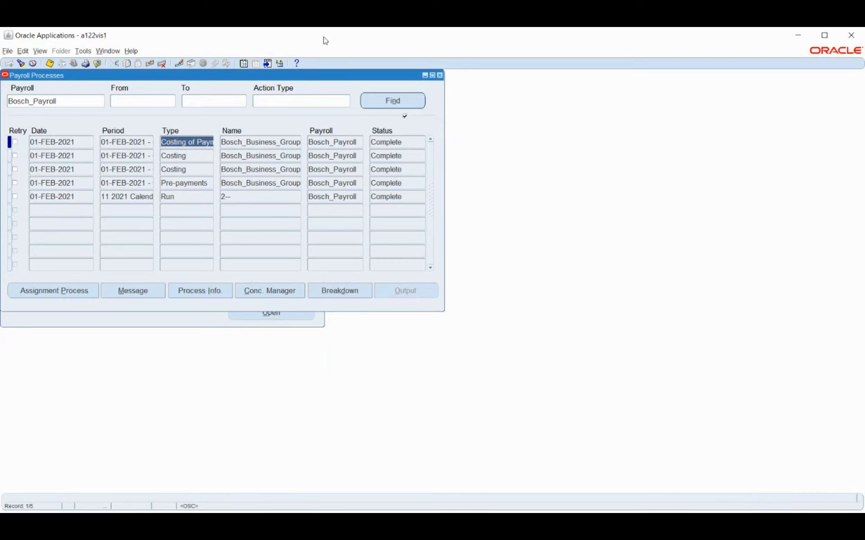
click(440, 76)
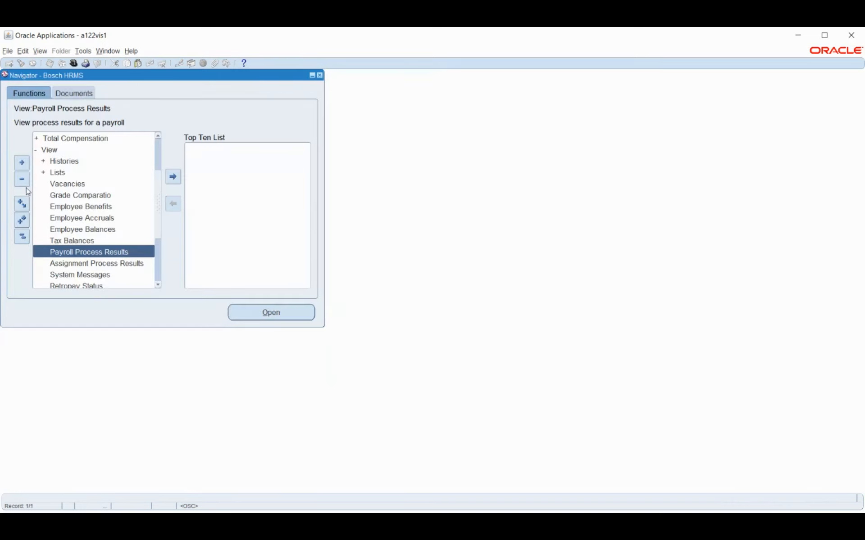
click(22, 236)
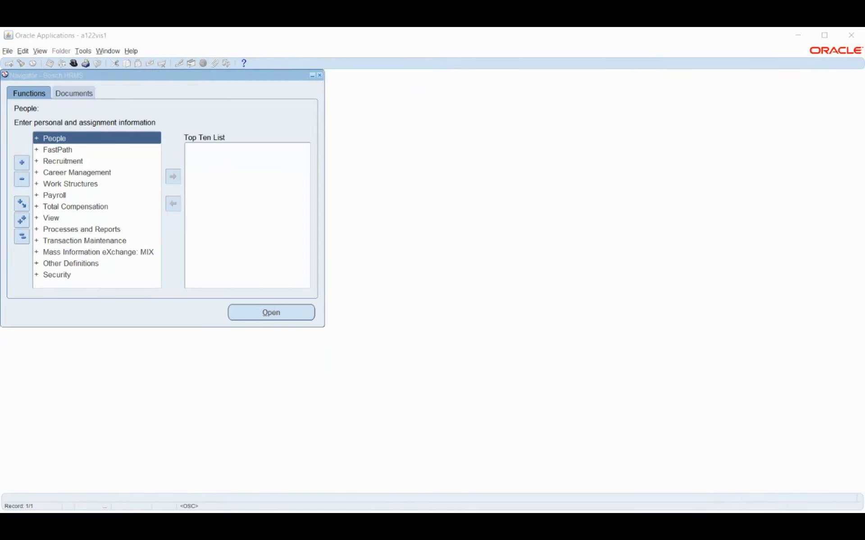
click(169, 293)
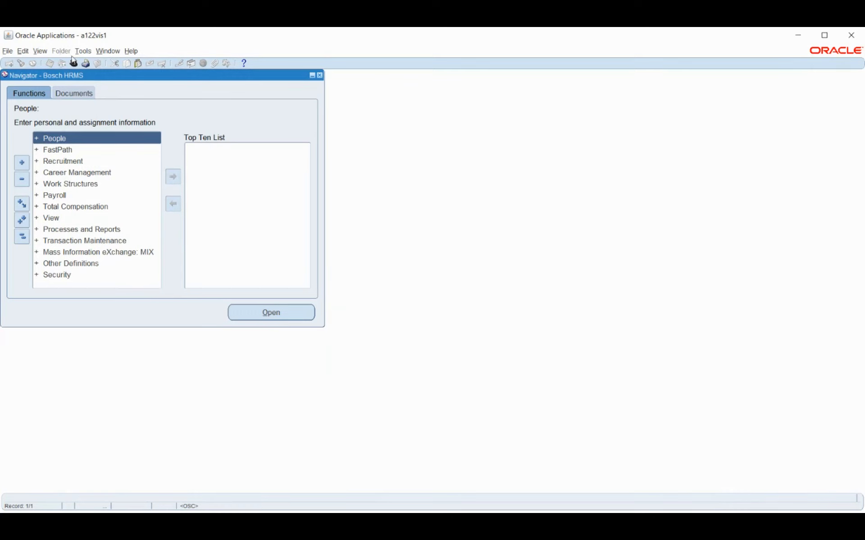
click(40, 53)
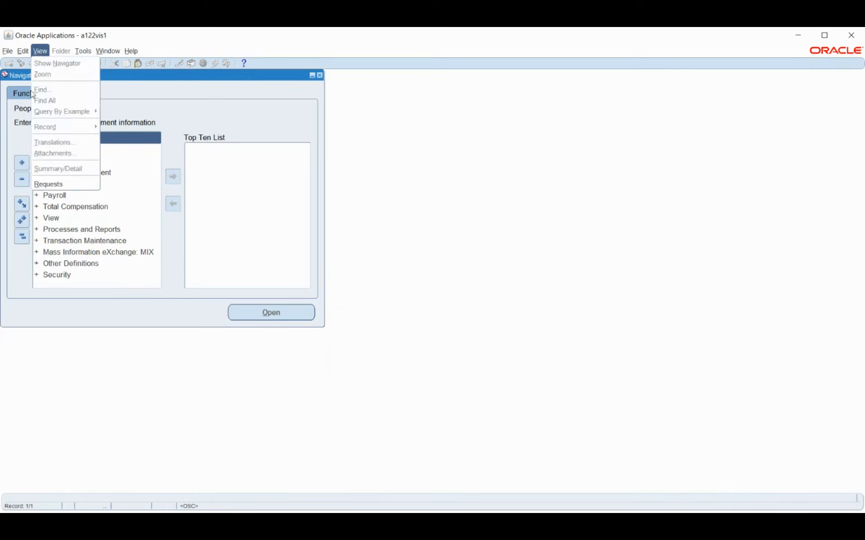
click(52, 186)
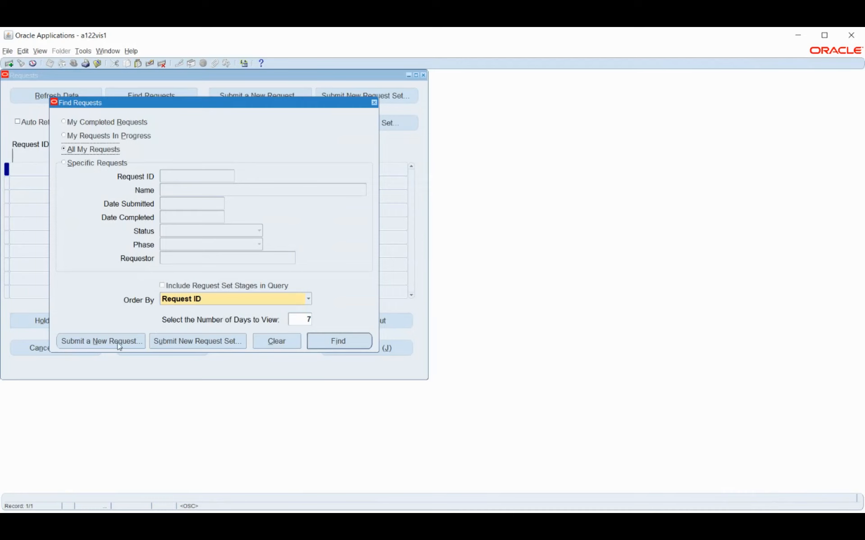
click(113, 344)
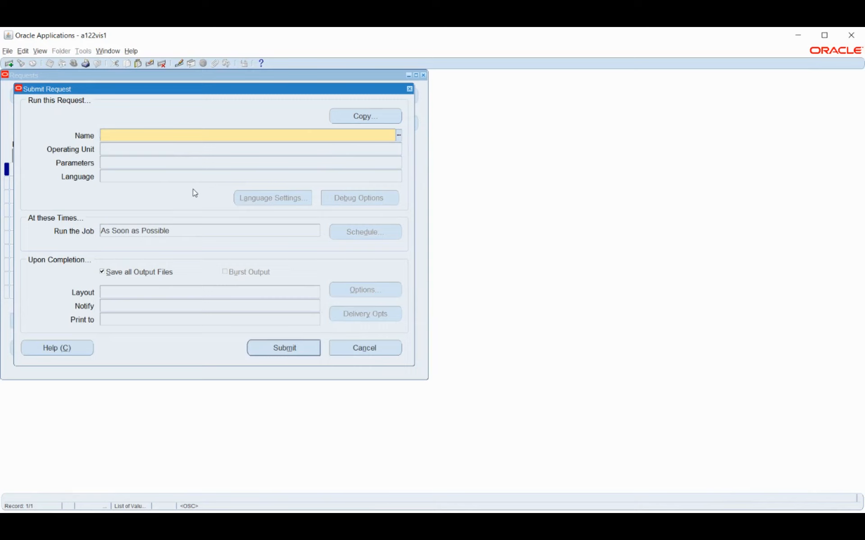
click(342, 350)
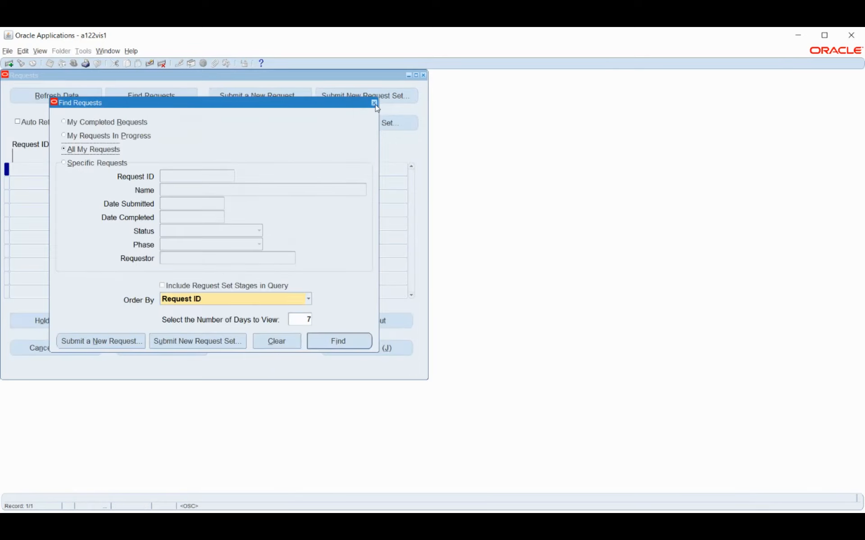
click(374, 103)
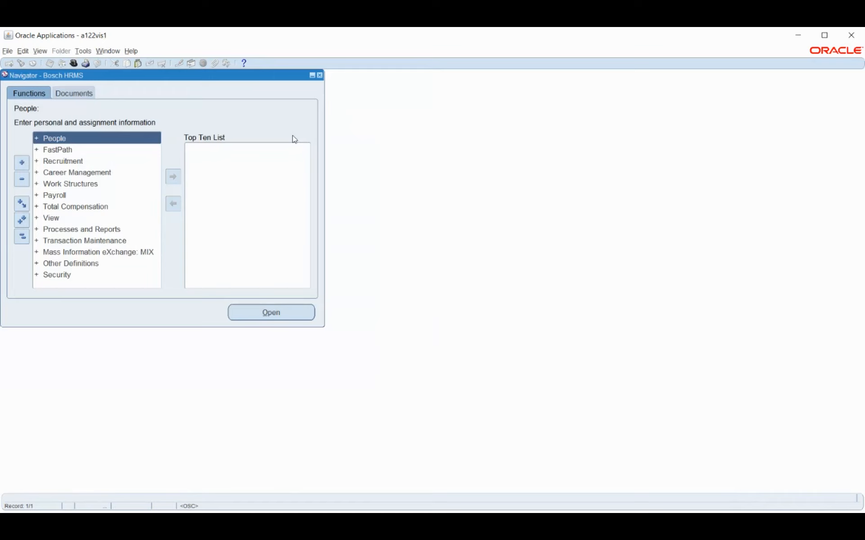
click(21, 237)
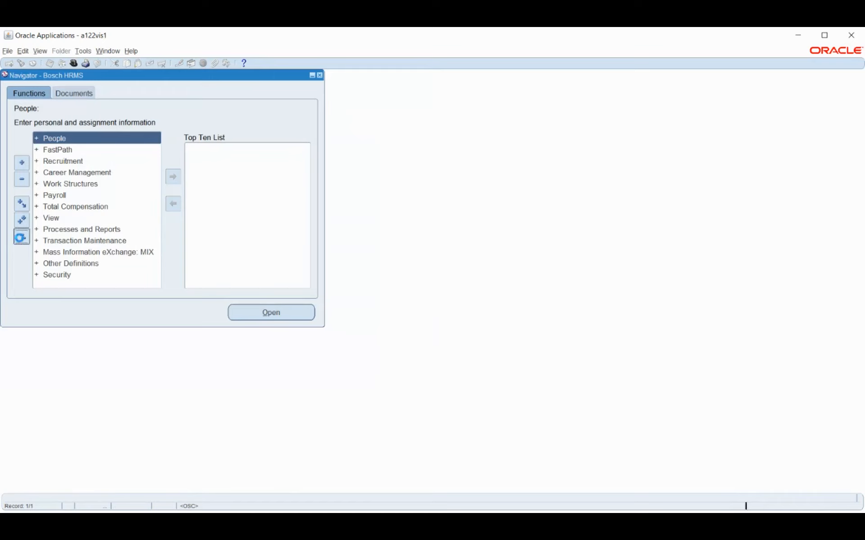